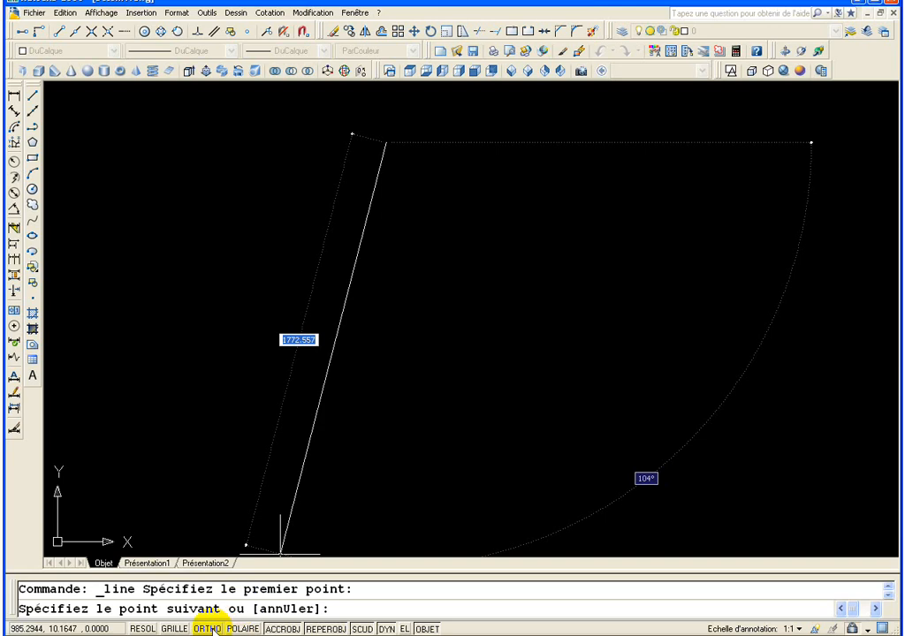
# - Turn on Ortho mode and draw a closed 500 by 500 square from the line's existing start point
pyautogui.click(209, 628)
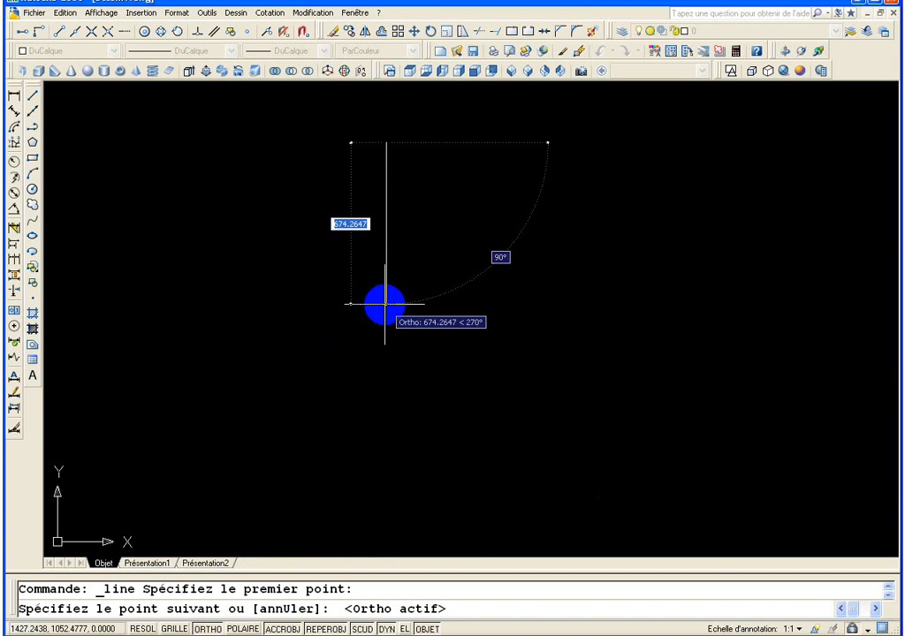
pyautogui.write('500')
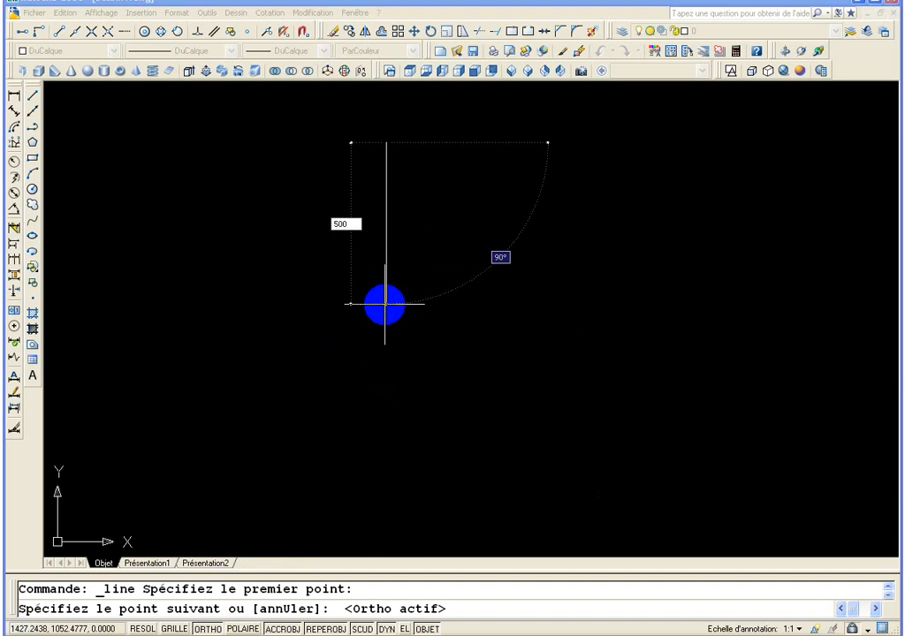
pyautogui.press('Return')
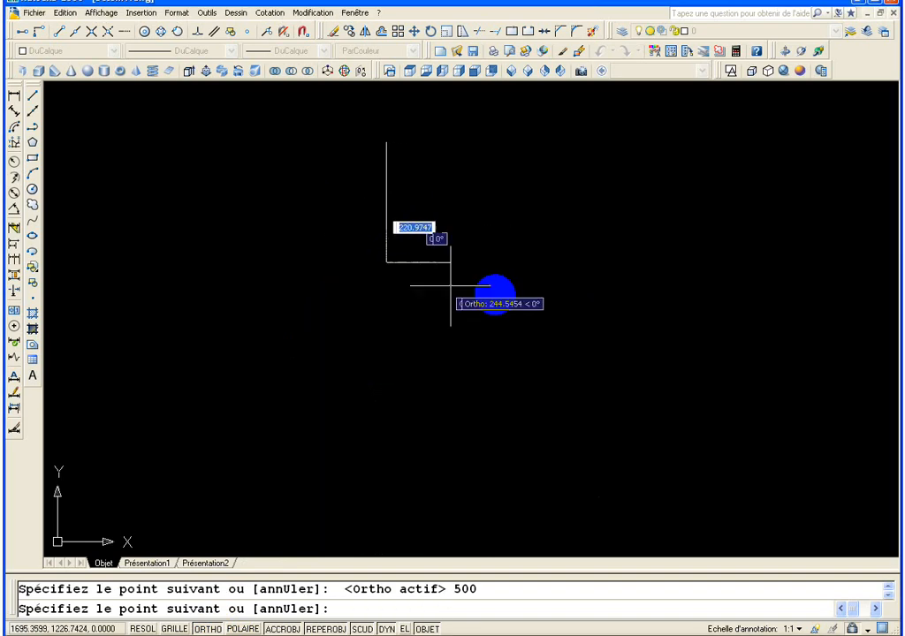
pyautogui.moveTo(496, 295); pyautogui.dragTo(452, 375, button='middle')
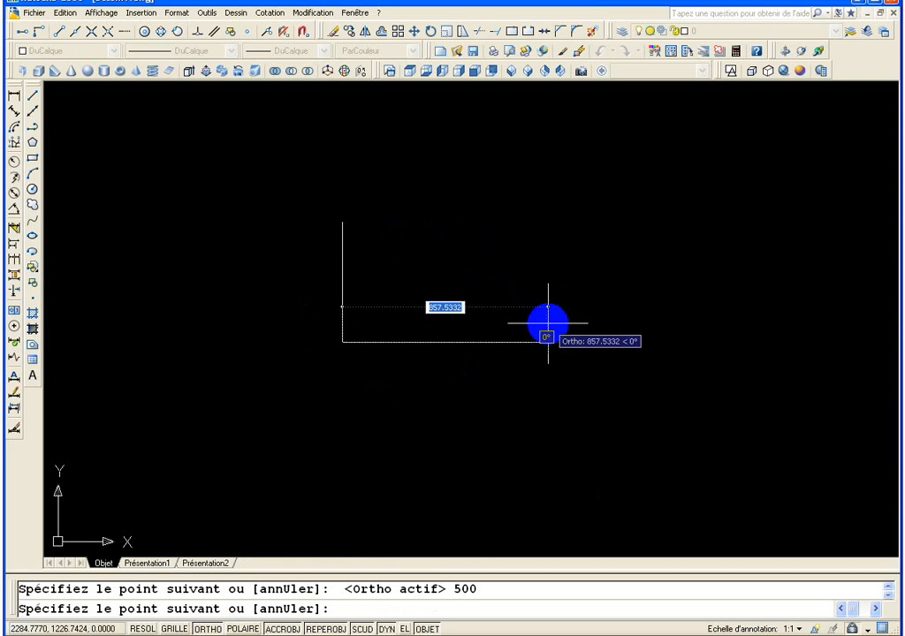
pyautogui.write('500')
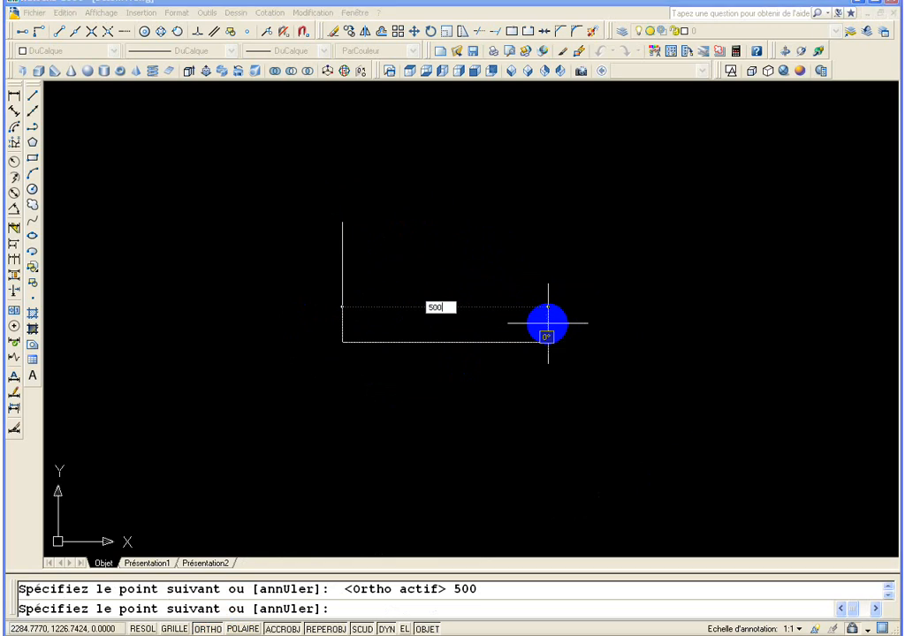
pyautogui.press('Return')
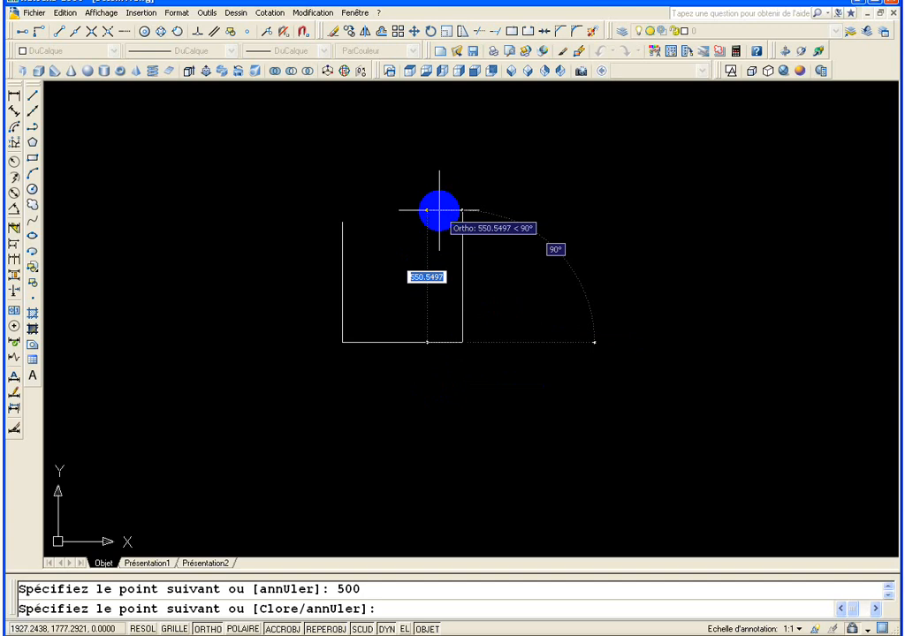
pyautogui.write('500')
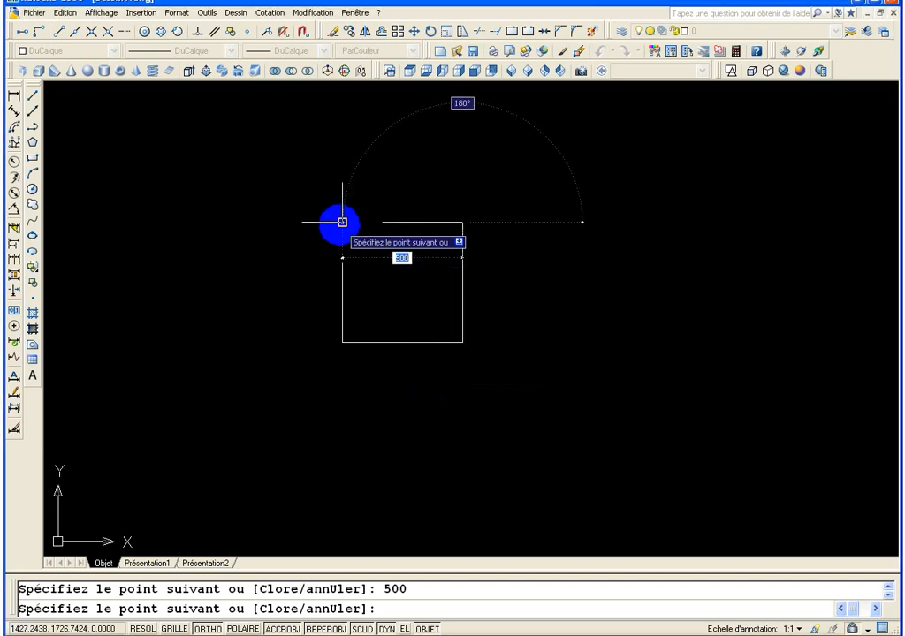
pyautogui.click(342, 222)
pyautogui.press('Return')
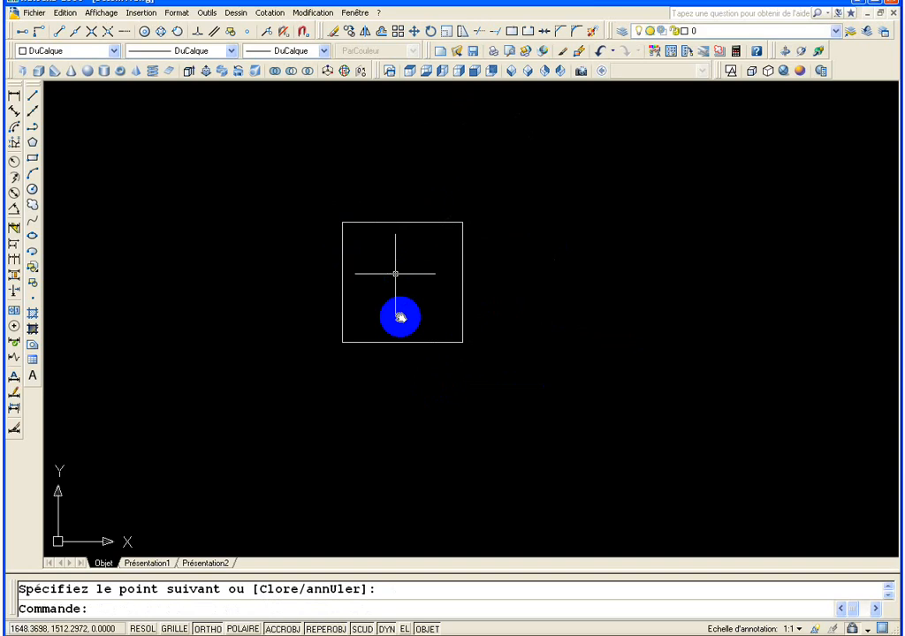
# - Offset the square's upper and left edges inward by 20
pyautogui.scroll(3, 388, 300)
pyautogui.moveTo(385, 296)
pyautogui.mouseDown(button='middle')
pyautogui.moveTo(384, 246)
pyautogui.moveTo(379, 322)
pyautogui.moveTo(356, 259)
pyautogui.mouseUp(button='middle')
pyautogui.scroll(-4, 369, 327)
pyautogui.scroll(-1, 311, 294)
pyautogui.scroll(5, 345, 305)
pyautogui.scroll(2, 355, 265)
pyautogui.scroll(-2, 480, 168)
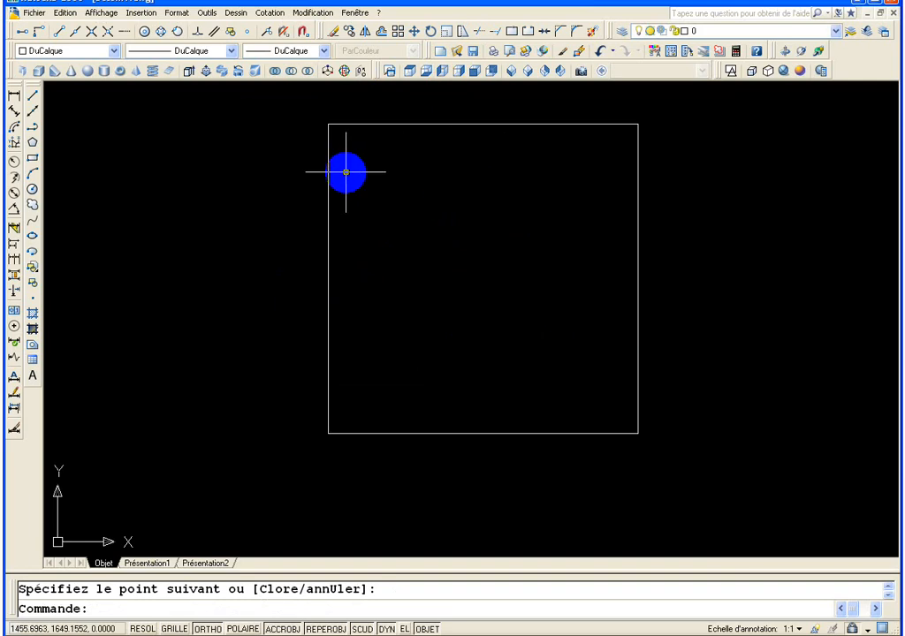
pyautogui.click(381, 33)
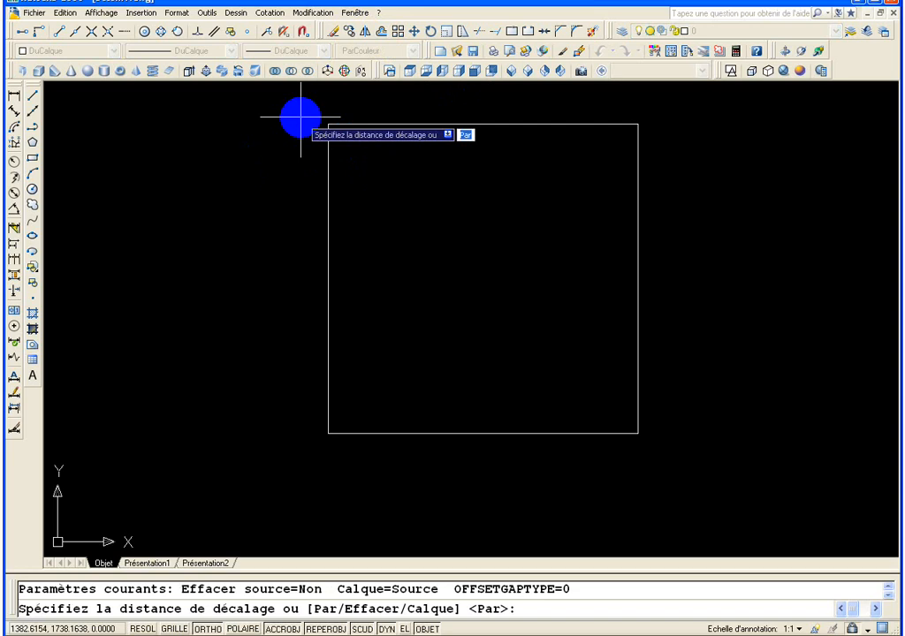
pyautogui.write('20')
pyautogui.press('Return')
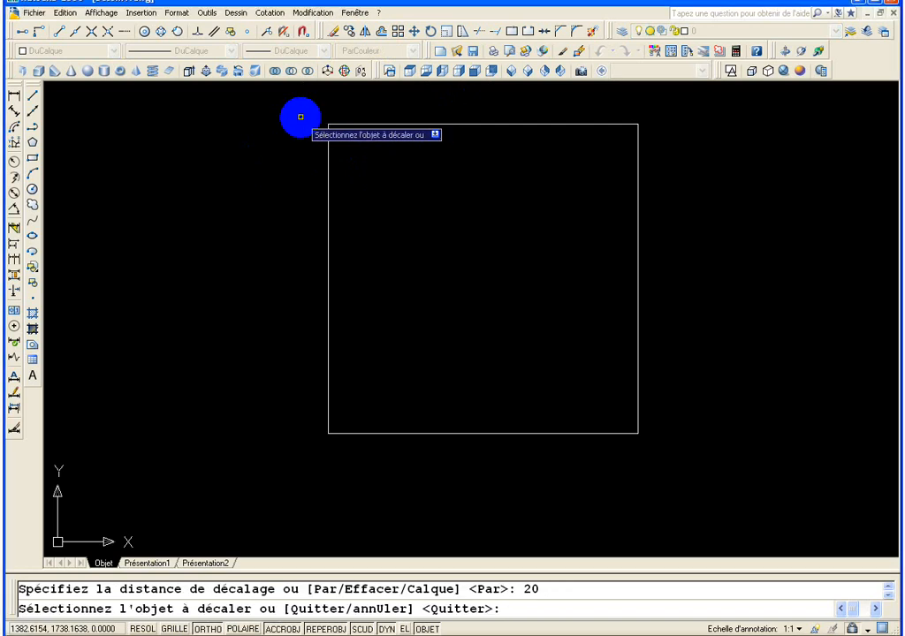
pyautogui.click(344, 124)
pyautogui.click(355, 184)
pyautogui.click(329, 182)
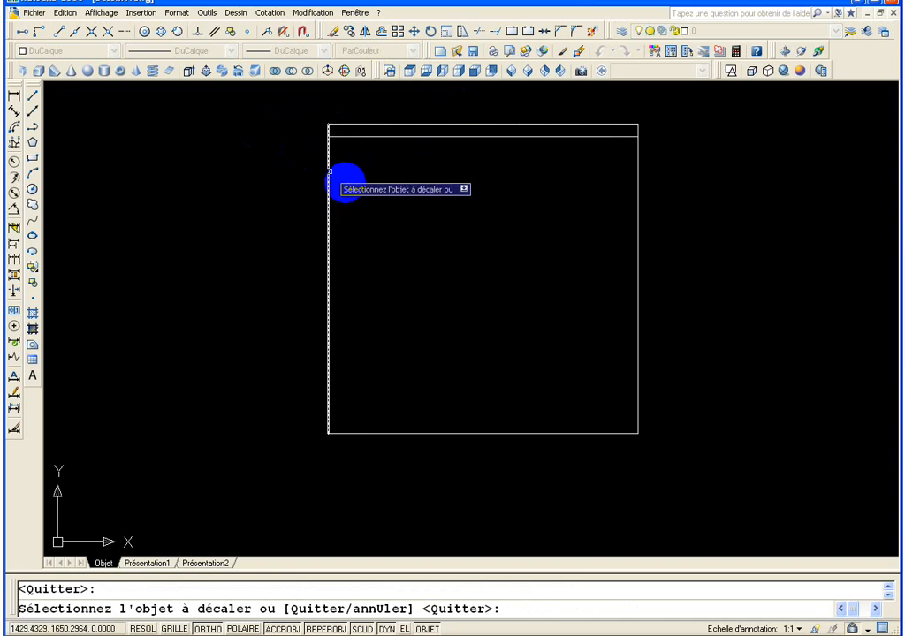
pyautogui.click(383, 222)
# - Offset the square's lower and right edges inward by 20 and end the Offset command
pyautogui.click(435, 432)
pyautogui.click(459, 402)
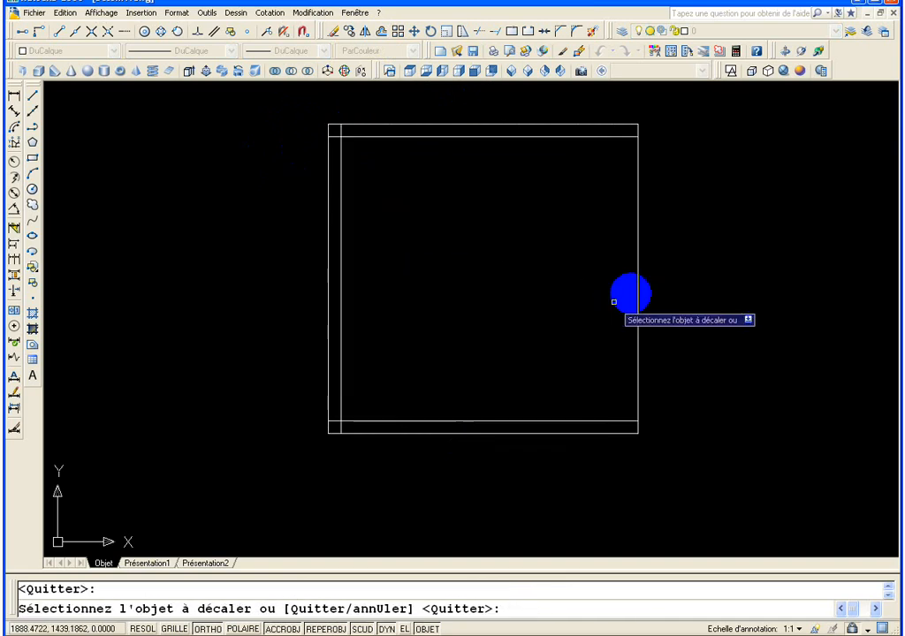
pyautogui.click(636, 287)
pyautogui.click(547, 295)
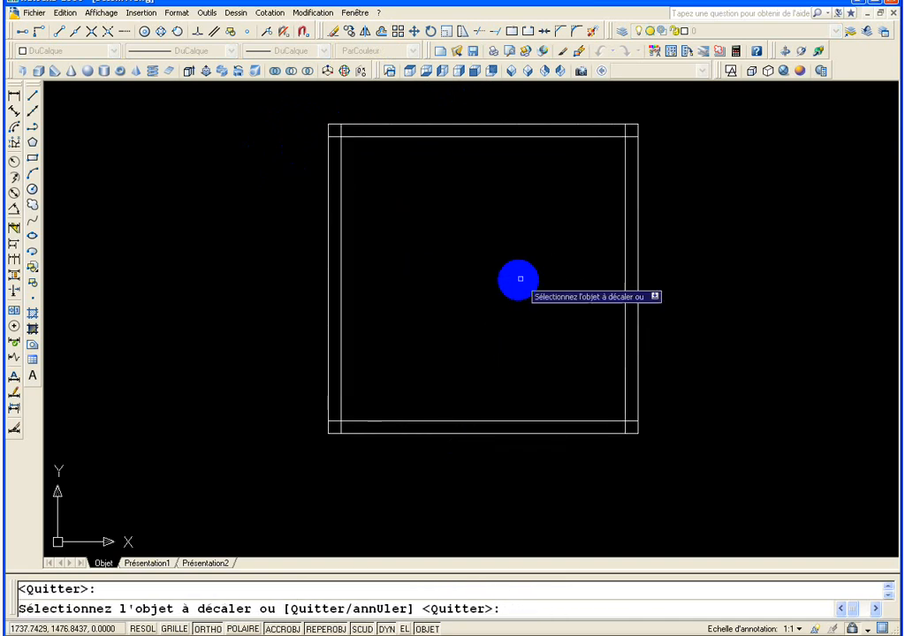
pyautogui.moveTo(521, 277); pyautogui.dragTo(507, 329, button='middle')
pyautogui.scroll(5, 557, 162)
pyautogui.moveTo(533, 178)
pyautogui.mouseDown(button='middle')
pyautogui.moveTo(509, 190)
pyautogui.moveTo(458, 334)
pyautogui.mouseUp(button='middle')
pyautogui.press('Escape')
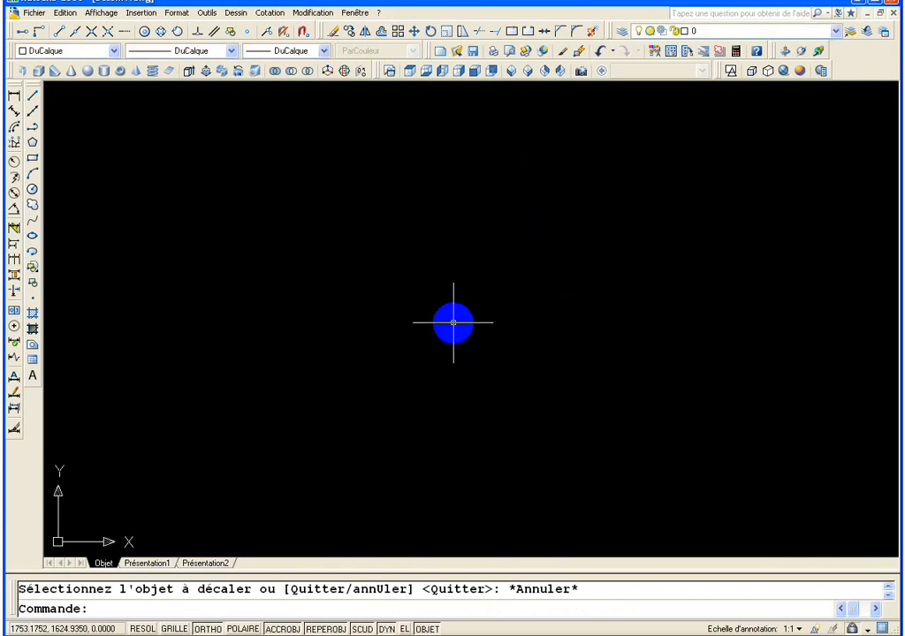
# - Trim the overlapping inner lines at the two upper corners, using all objects as cutting edges
pyautogui.middleClick(452, 321)
pyautogui.middleClick(453, 322)
pyautogui.scroll(-1, 452, 321)
pyautogui.scroll(-3, 394, 218)
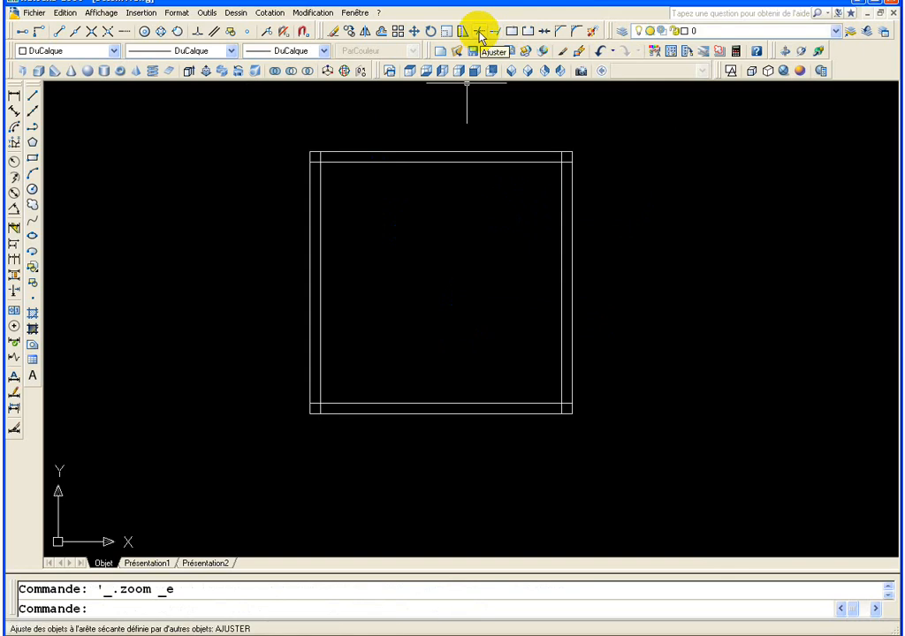
pyautogui.click(480, 33)
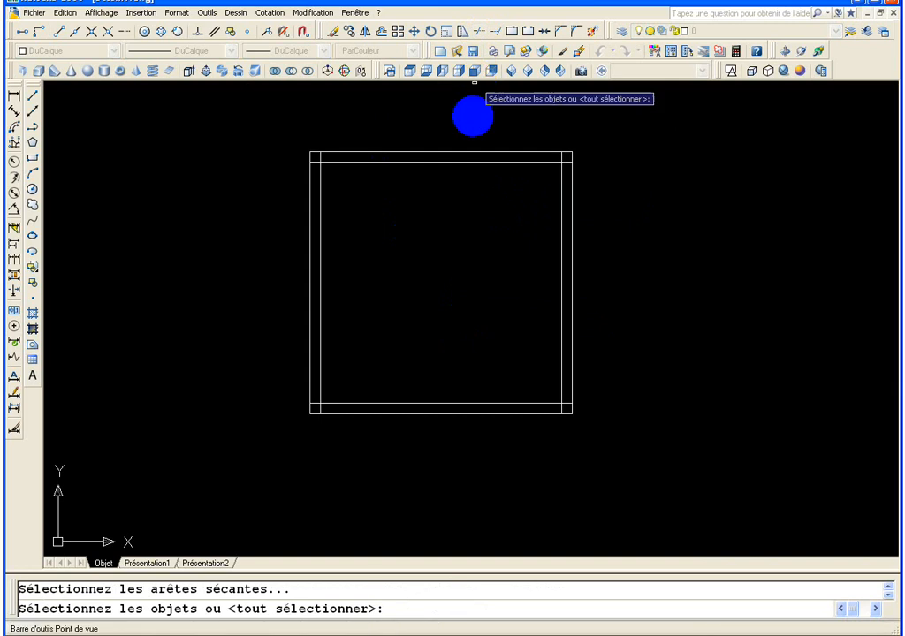
pyautogui.press('Return')
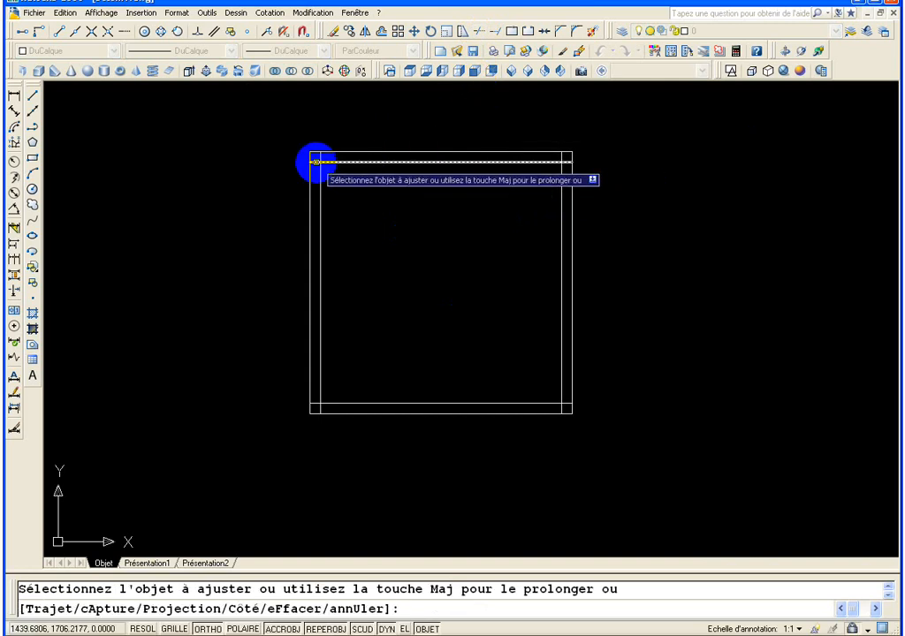
pyautogui.click(313, 161)
pyautogui.click(319, 156)
pyautogui.click(562, 159)
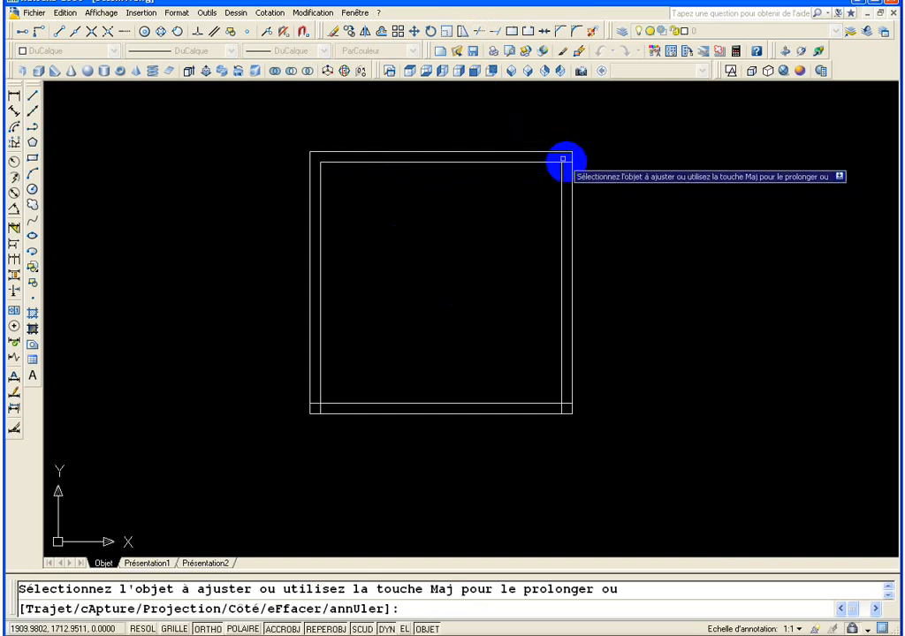
pyautogui.click(566, 162)
# - Trim the overlapping inner lines at the two lower corners to complete the inner square
pyautogui.click(314, 404)
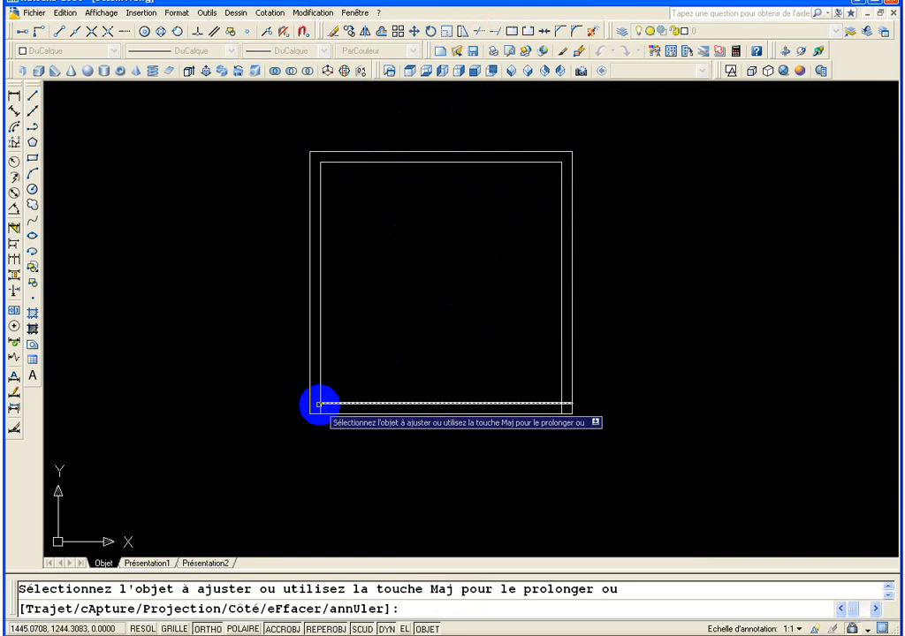
pyautogui.click(320, 408)
pyautogui.click(567, 403)
pyautogui.click(562, 409)
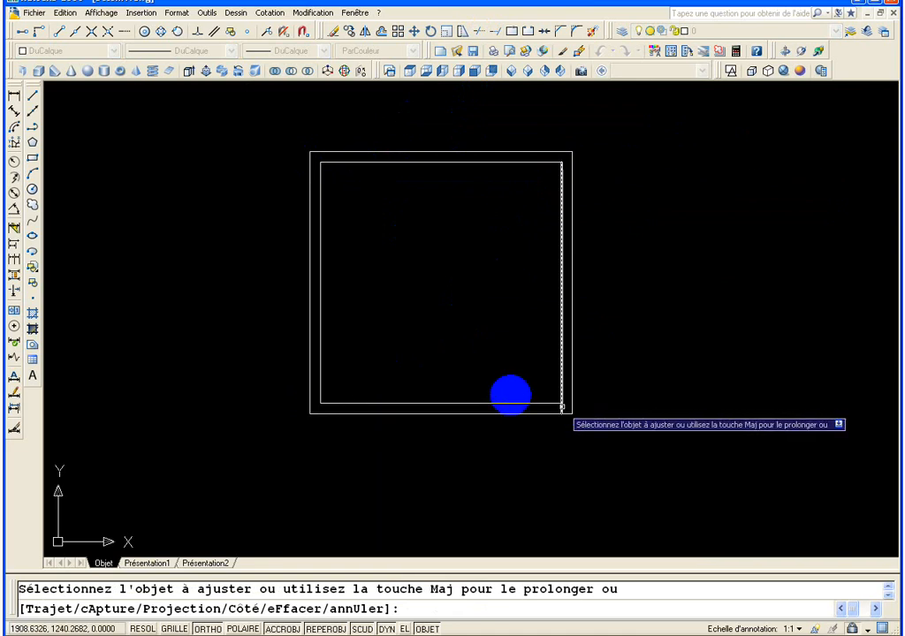
# - Offset the inner square's left edge by 100 toward the inside of the room
pyautogui.moveTo(421, 351); pyautogui.dragTo(417, 375, button='middle')
pyautogui.scroll(-1, 419, 370)
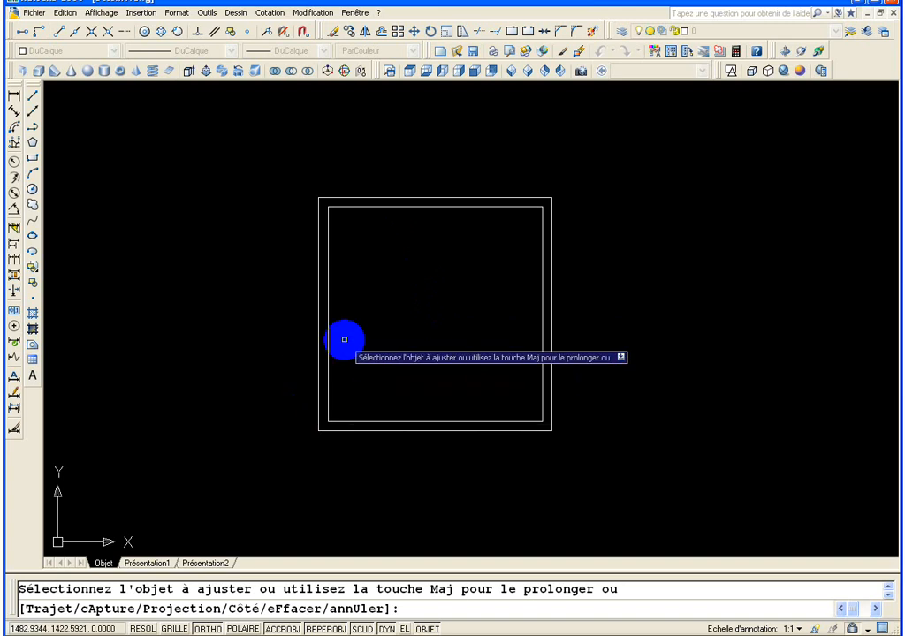
pyautogui.click(379, 32)
pyautogui.write('11')
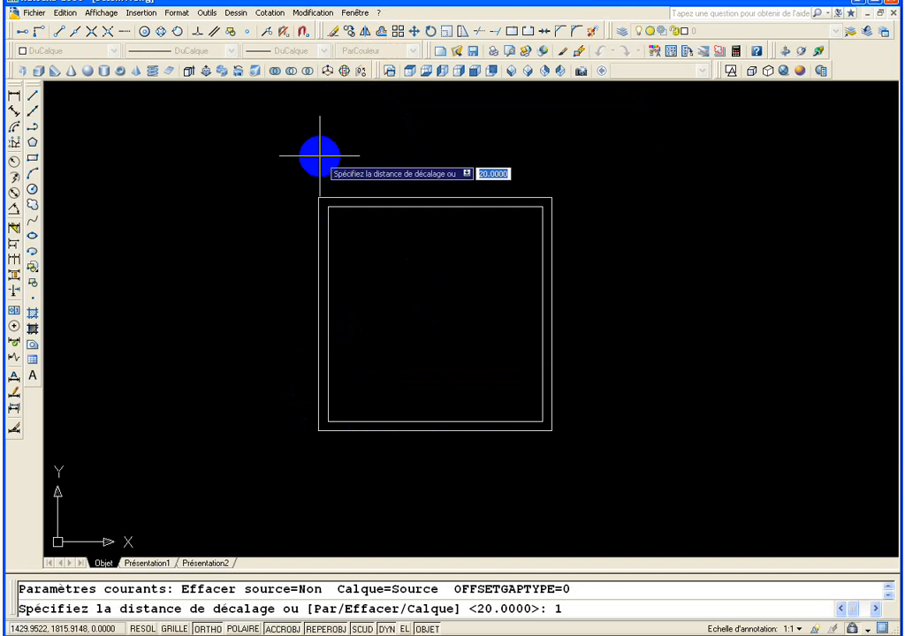
pyautogui.click(380, 34)
pyautogui.write('100')
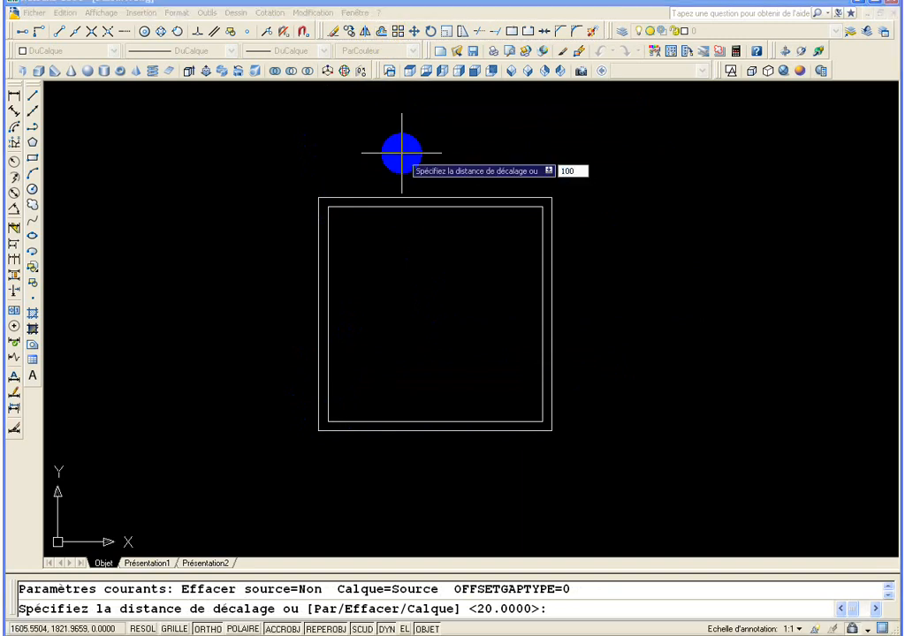
pyautogui.press('Return')
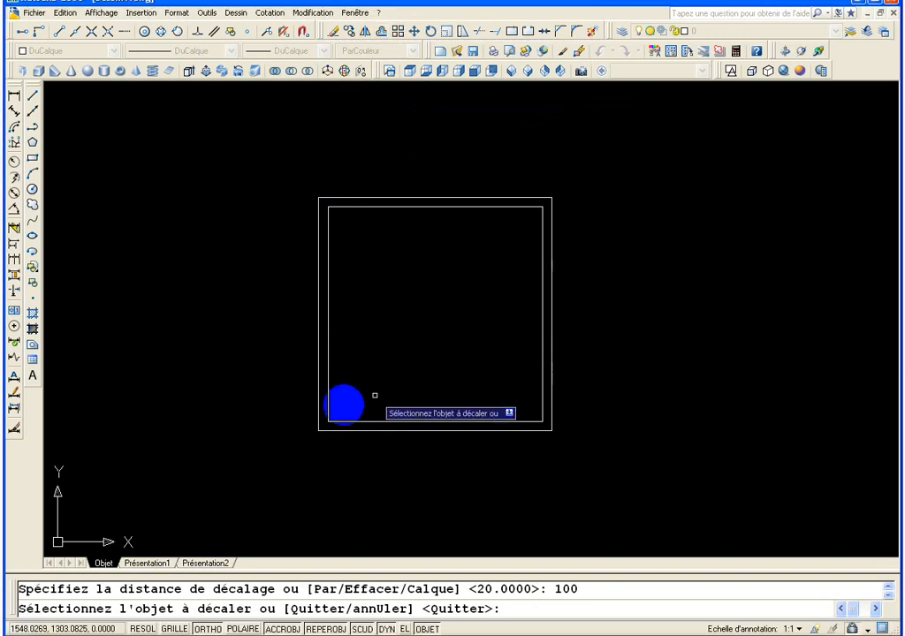
pyautogui.click(331, 392)
pyautogui.click(329, 386)
pyautogui.click(415, 380)
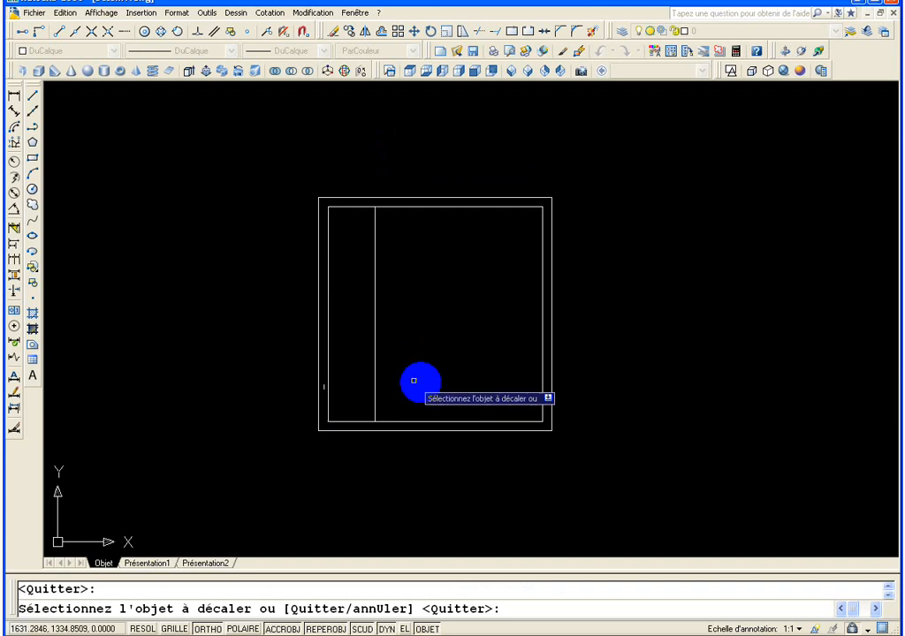
# - Extend the inner left line and its offset copy down to the outer square's lower edge
pyautogui.click(496, 33)
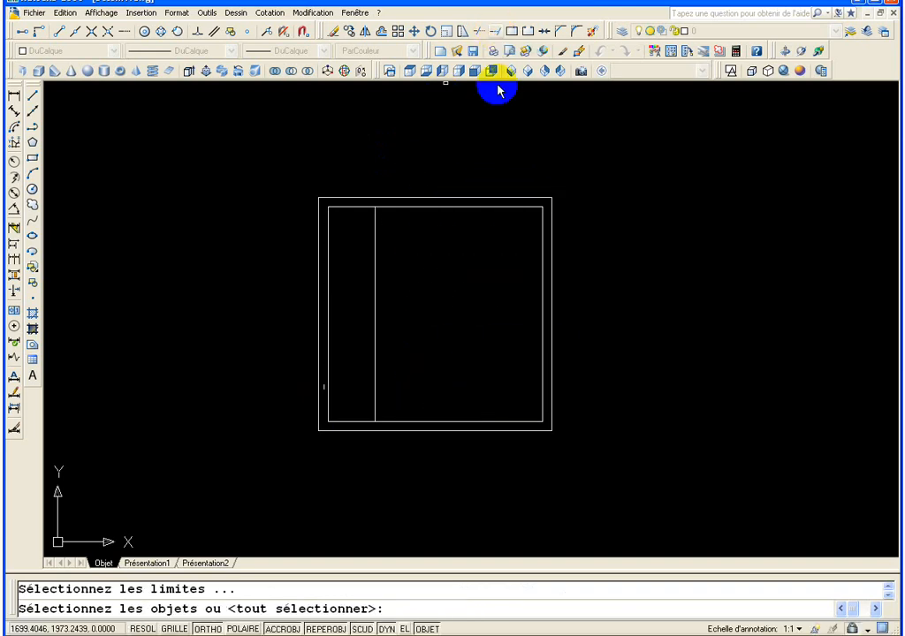
pyautogui.press('Return')
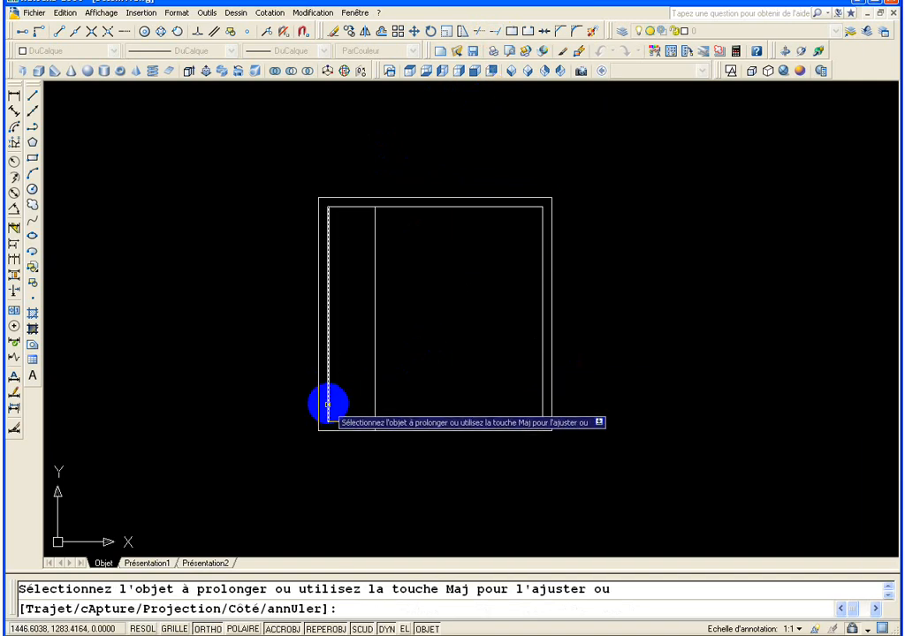
pyautogui.click(328, 404)
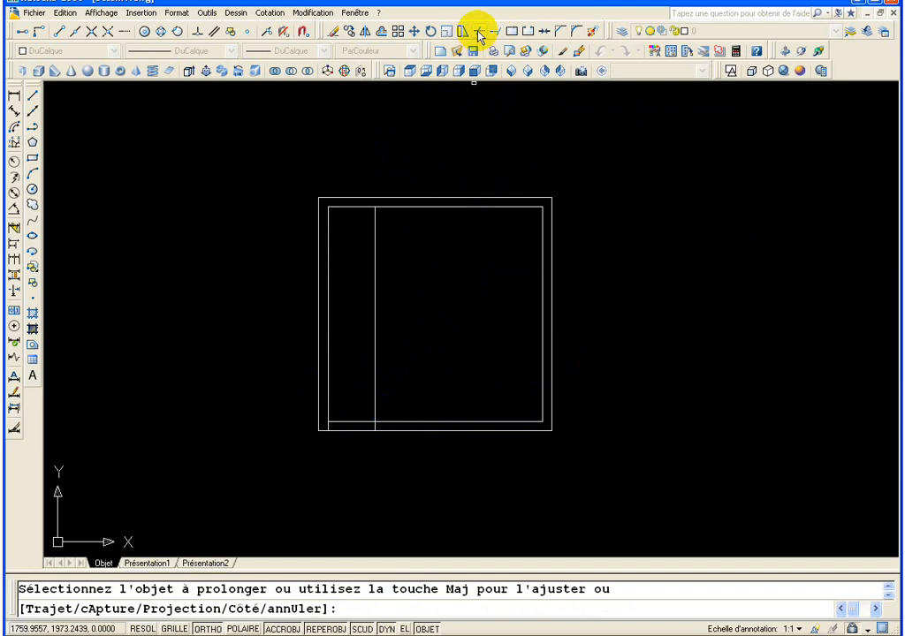
# - Trim the lower wall lines between the two extended verticals and the offset line above the wall to form a door opening
pyautogui.click(478, 34)
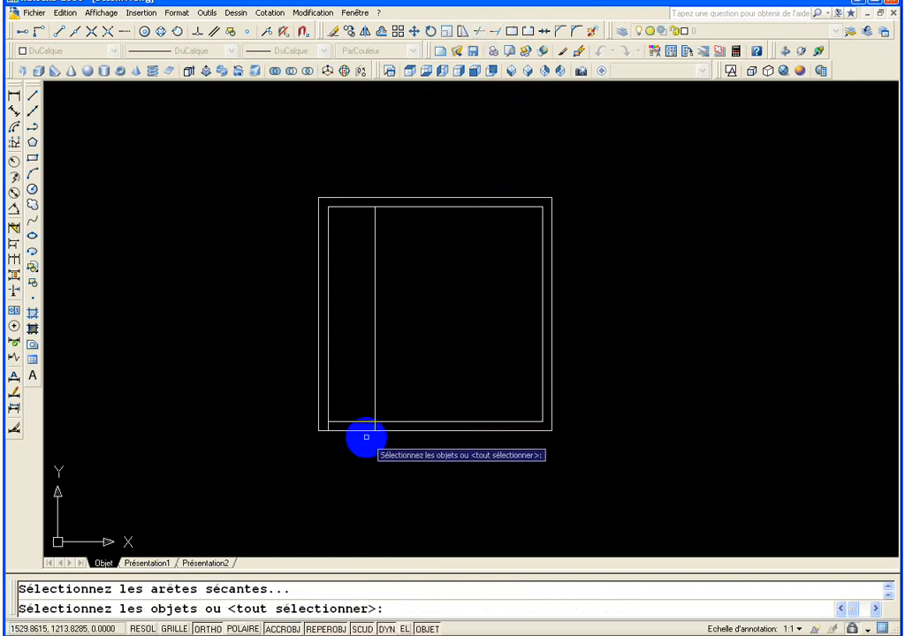
pyautogui.click(355, 407)
pyautogui.click(359, 438)
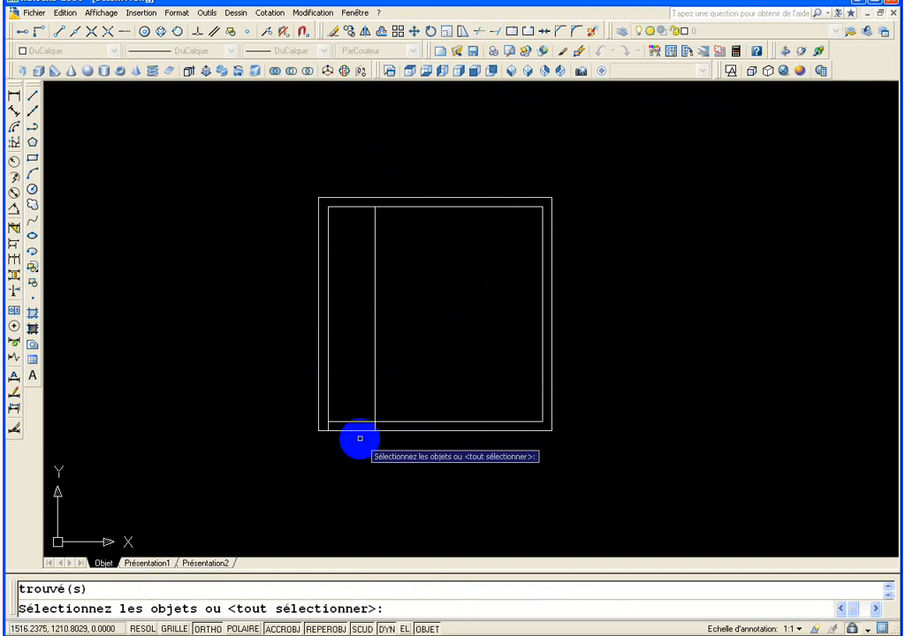
pyautogui.press('Return')
pyautogui.click(359, 438)
pyautogui.click(349, 409)
pyautogui.click(374, 381)
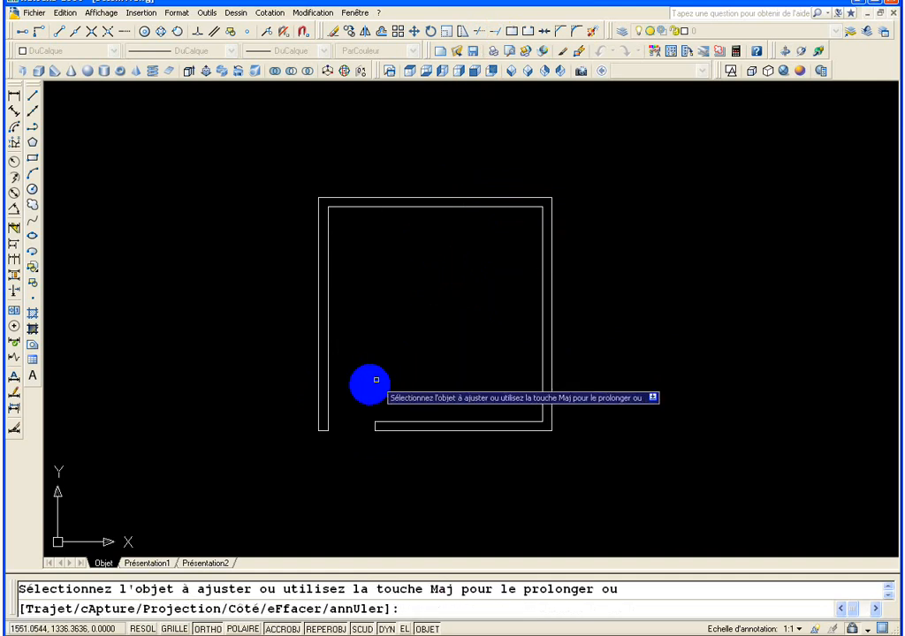
# - Draw a horizontal line across the room from the midpoint of the inner left edge to the inner right edge
pyautogui.moveTo(384, 431); pyautogui.dragTo(379, 437, button='middle')
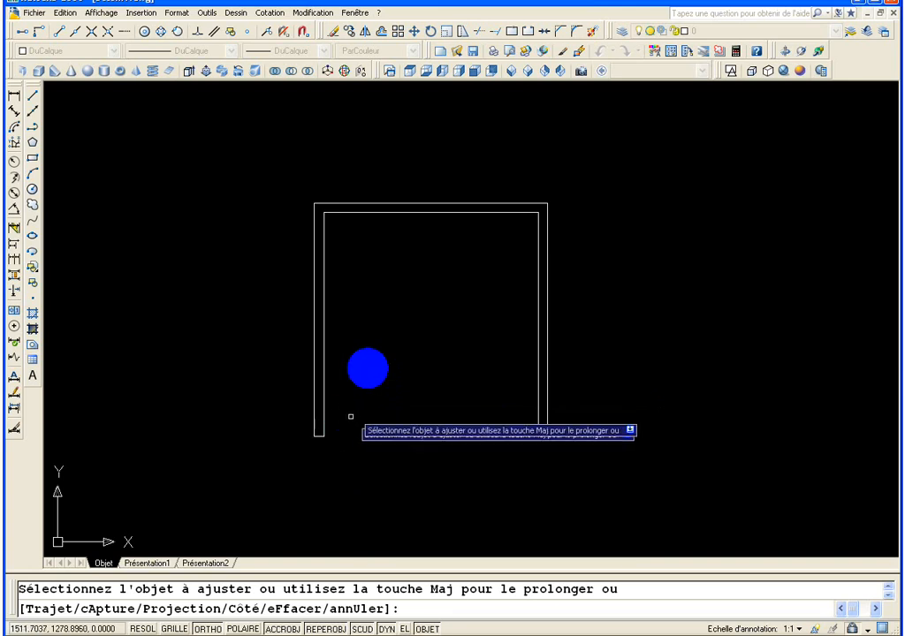
pyautogui.moveTo(362, 375); pyautogui.dragTo(357, 389, button='middle')
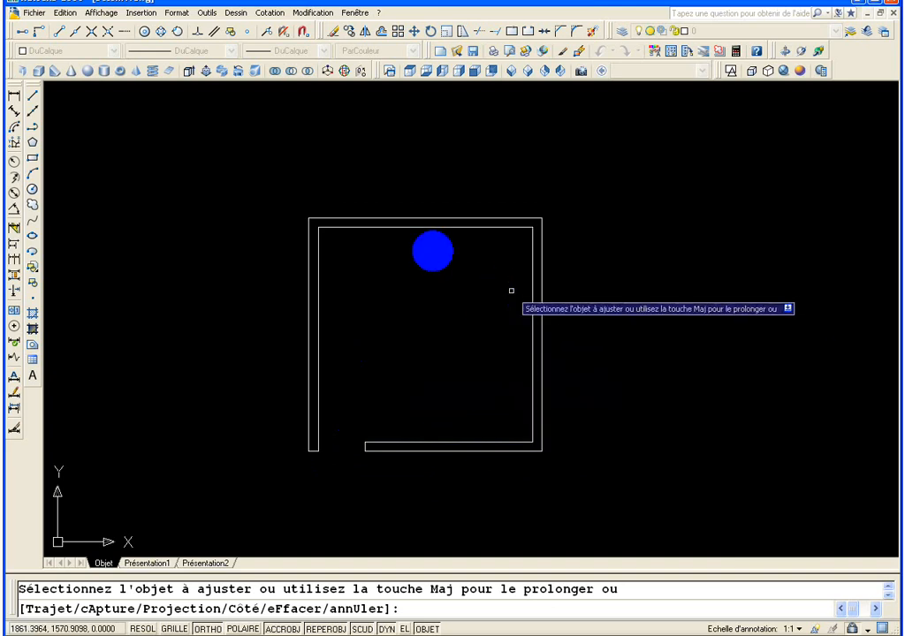
pyautogui.click(33, 97)
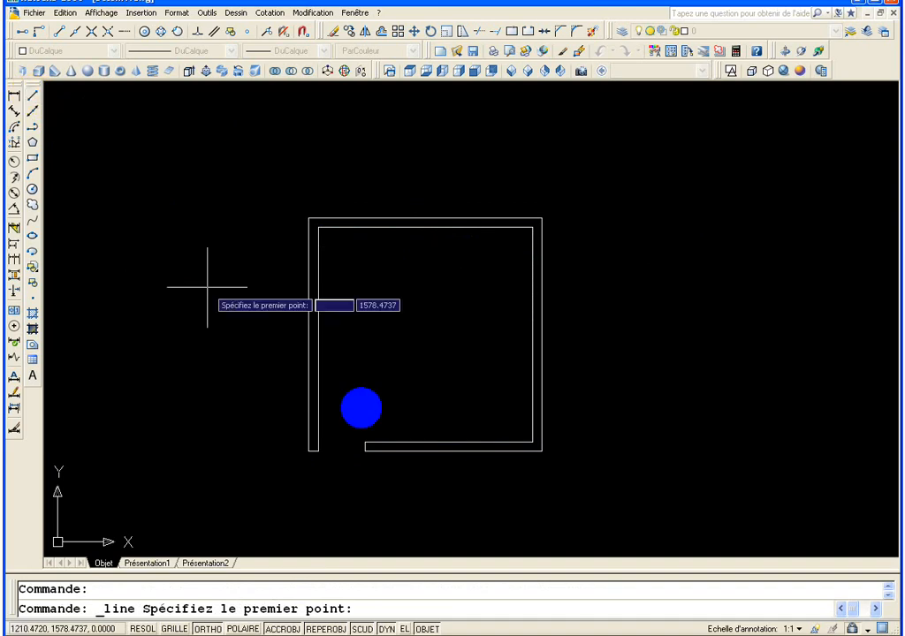
pyautogui.click(317, 339)
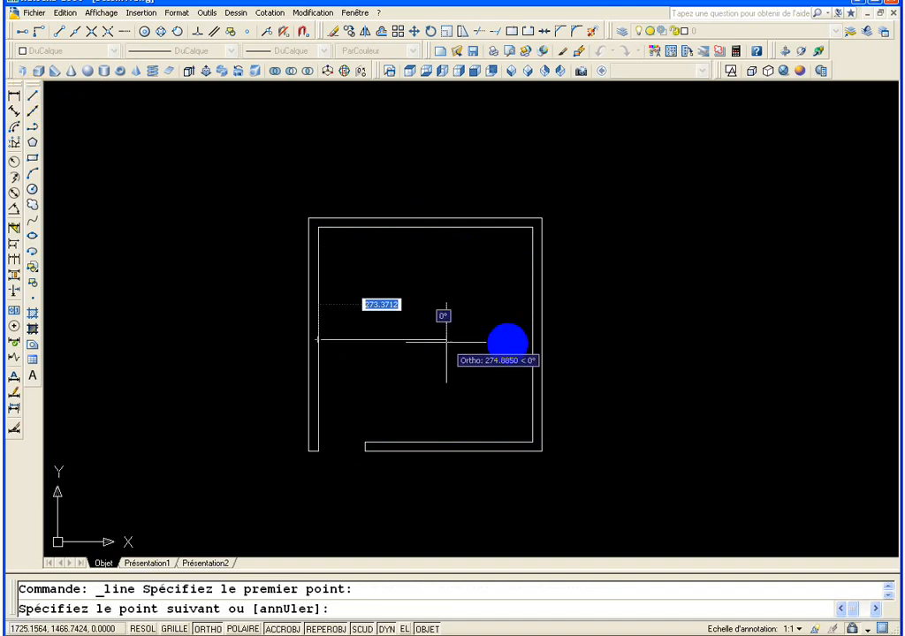
pyautogui.click(531, 340)
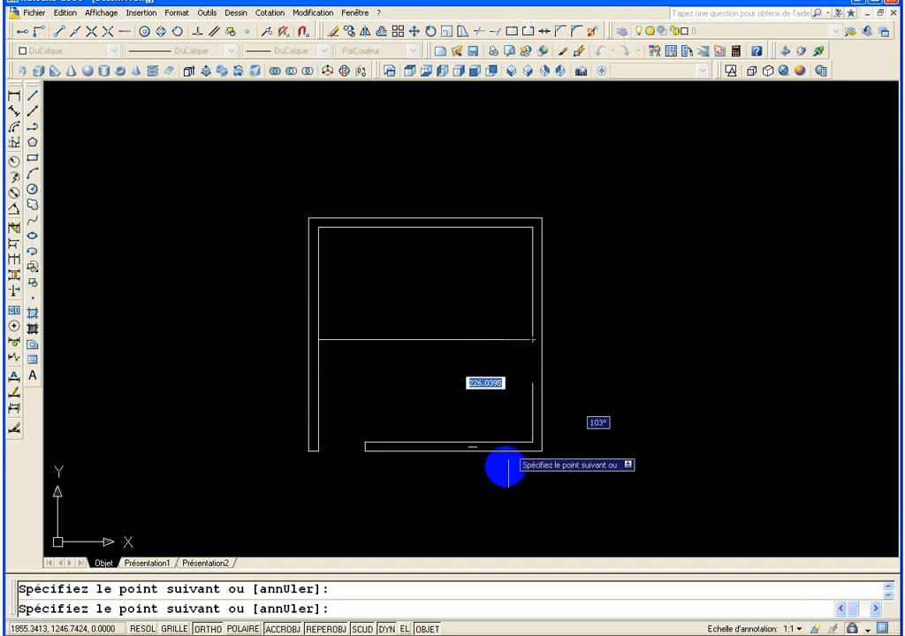
pyautogui.press('Return')
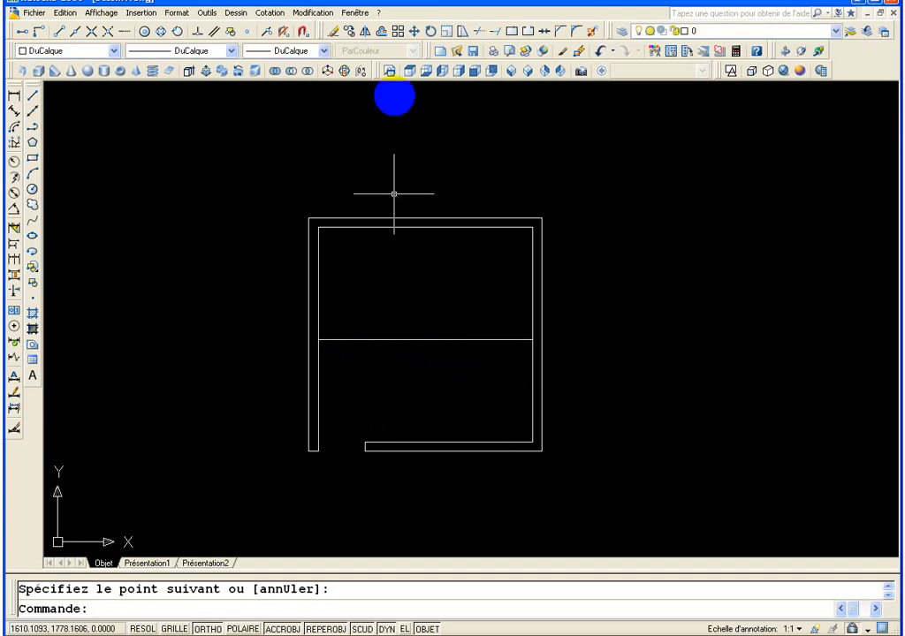
# - Offset the horizontal center line by 50 both upward and downward
pyautogui.click(380, 31)
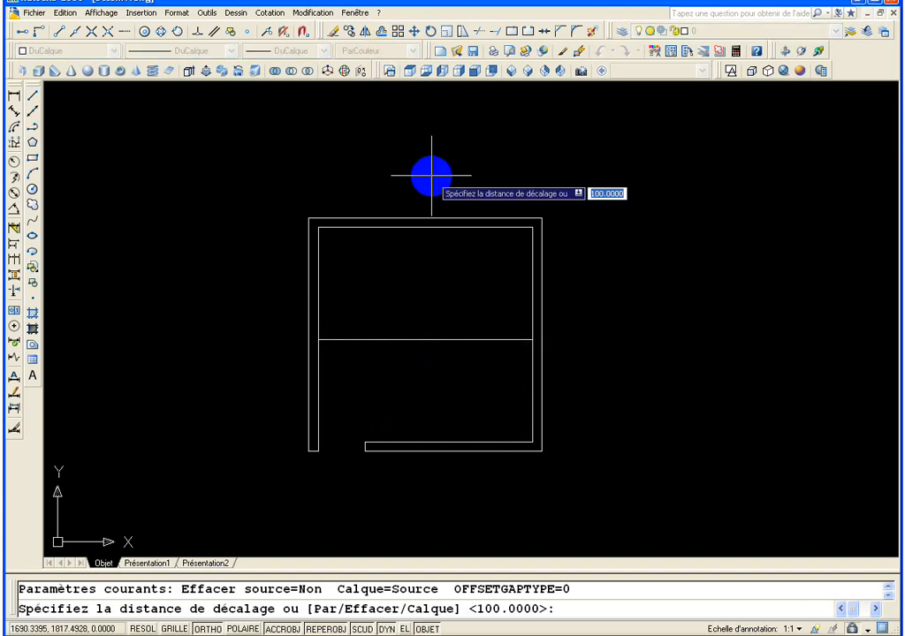
pyautogui.write('50')
pyautogui.press('Return')
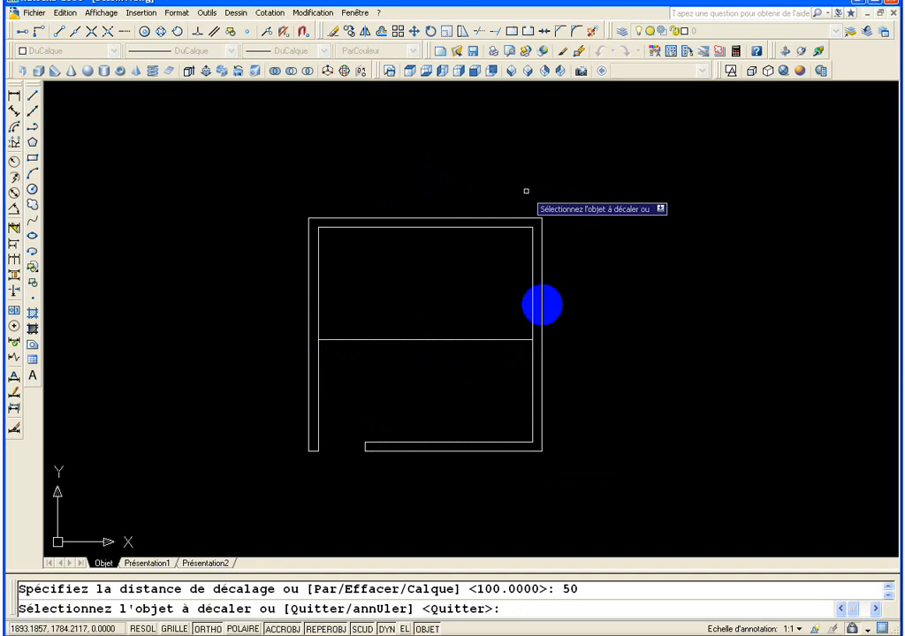
pyautogui.click(489, 337)
pyautogui.click(493, 339)
pyautogui.click(494, 323)
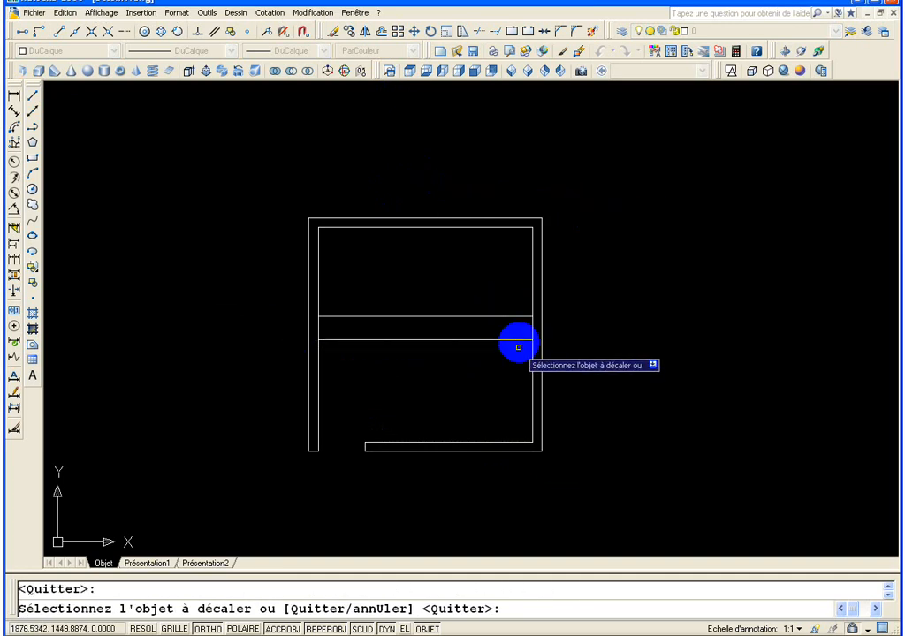
pyautogui.click(518, 339)
pyautogui.click(520, 369)
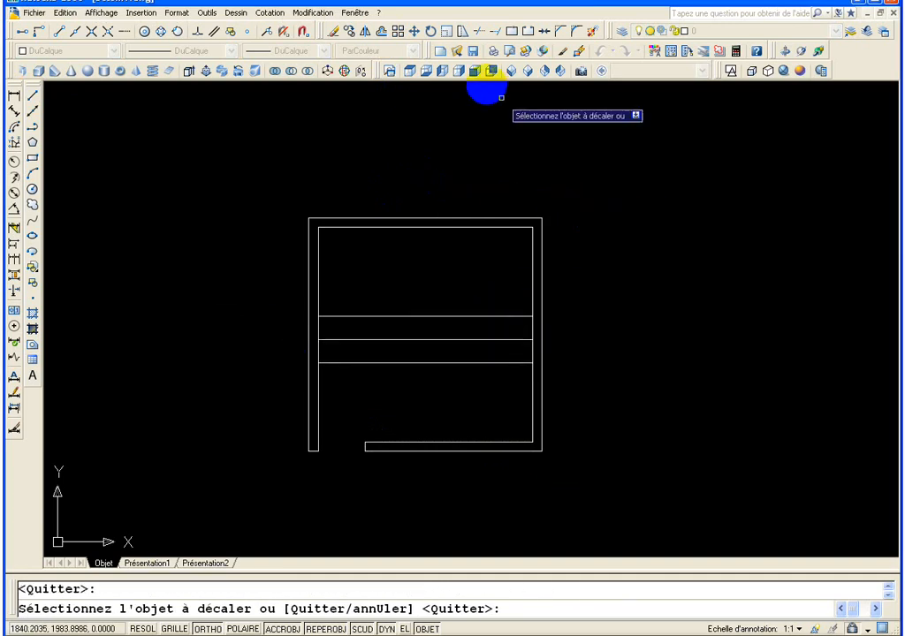
# - Extend the three horizontal lines to the outer edge of the right wall
pyautogui.click(484, 33)
pyautogui.click(493, 35)
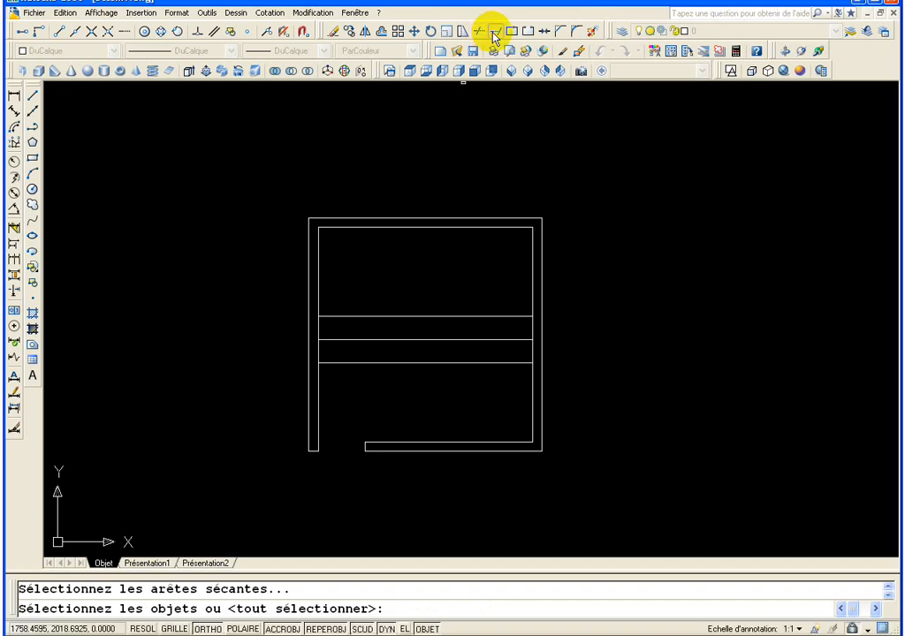
pyautogui.rightClick(456, 251)
pyautogui.click(499, 400)
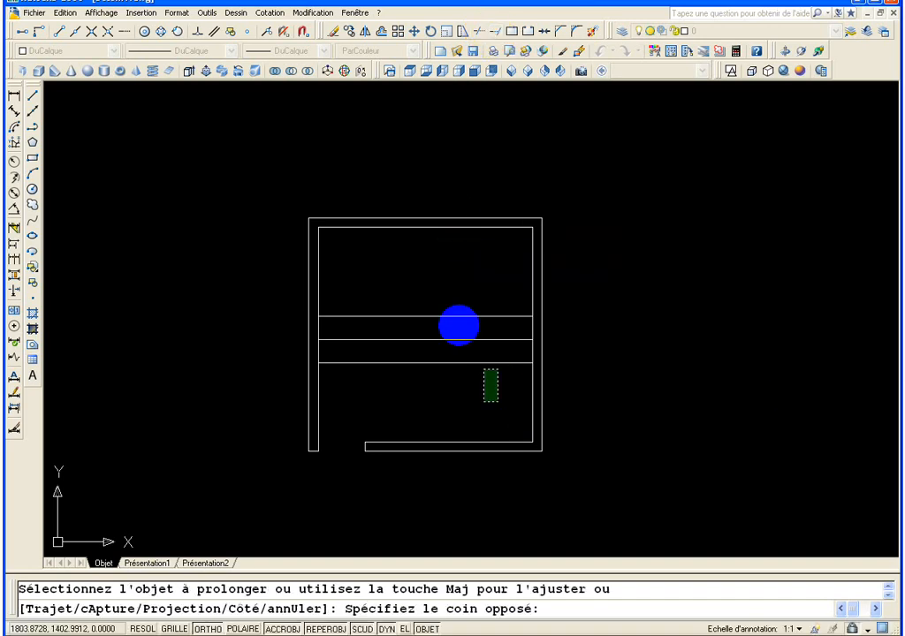
pyautogui.click(444, 301)
# - Trim the right wall lines between the two offset lines and remove the horizontal lines' portions inside the room
pyautogui.click(482, 32)
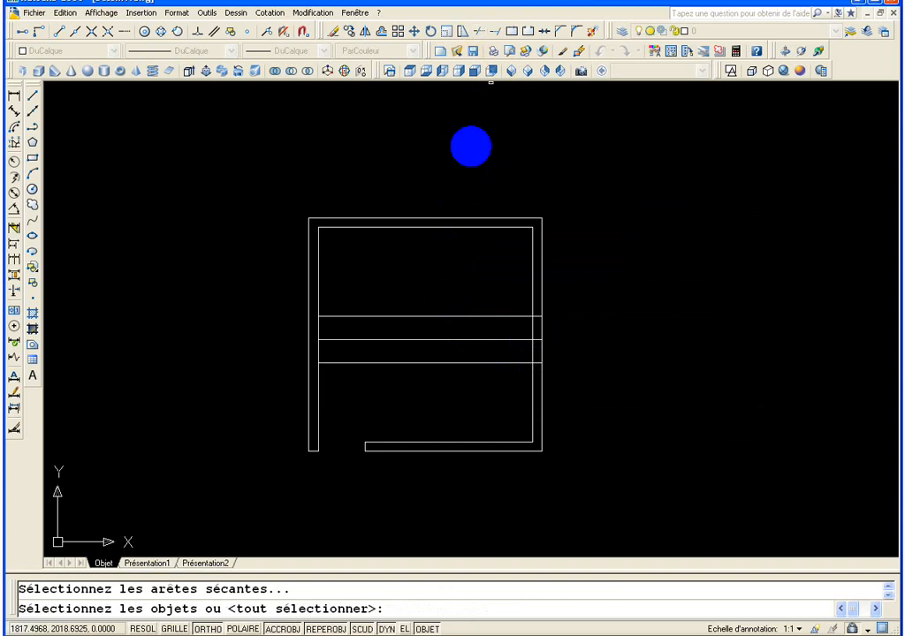
pyautogui.rightClick(586, 365)
pyautogui.click(570, 358)
pyautogui.click(514, 337)
pyautogui.click(489, 378)
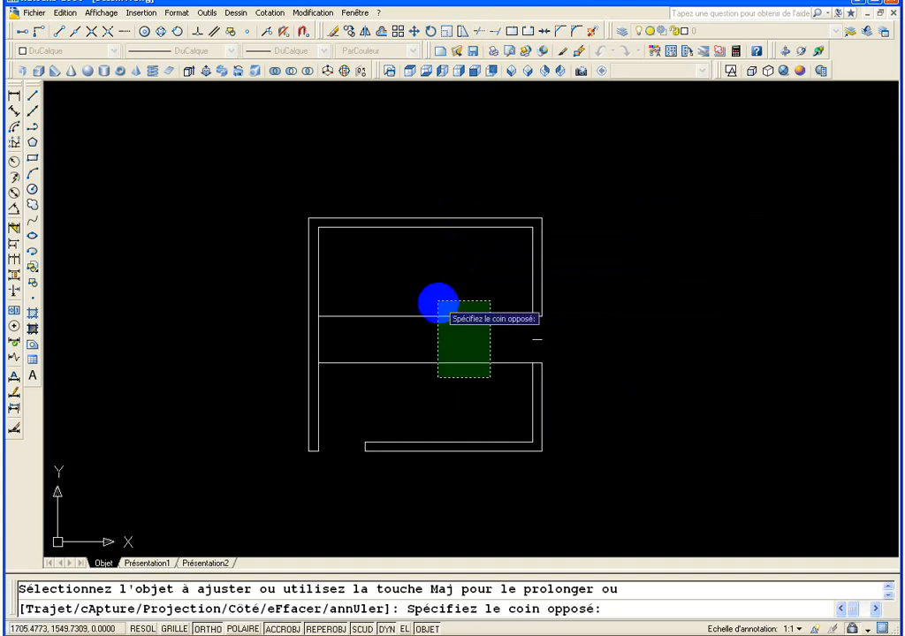
pyautogui.click(438, 303)
# - Erase the leftover short center segment in the right wall opening
pyautogui.press('Escape')
pyautogui.click(537, 344)
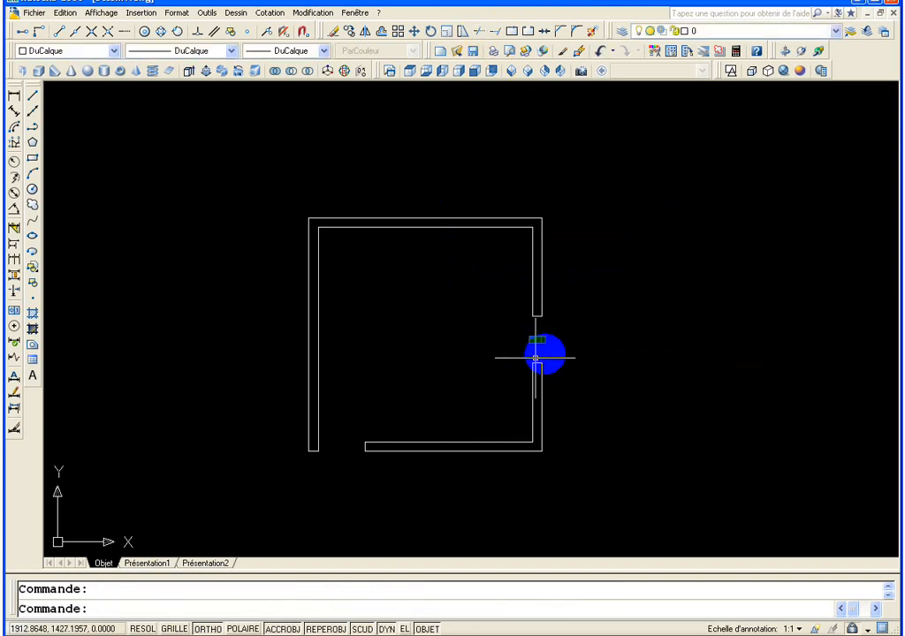
pyautogui.press('Delete')
pyautogui.scroll(5, 514, 341)
pyautogui.middleClick(512, 342)
pyautogui.middleClick(513, 342)
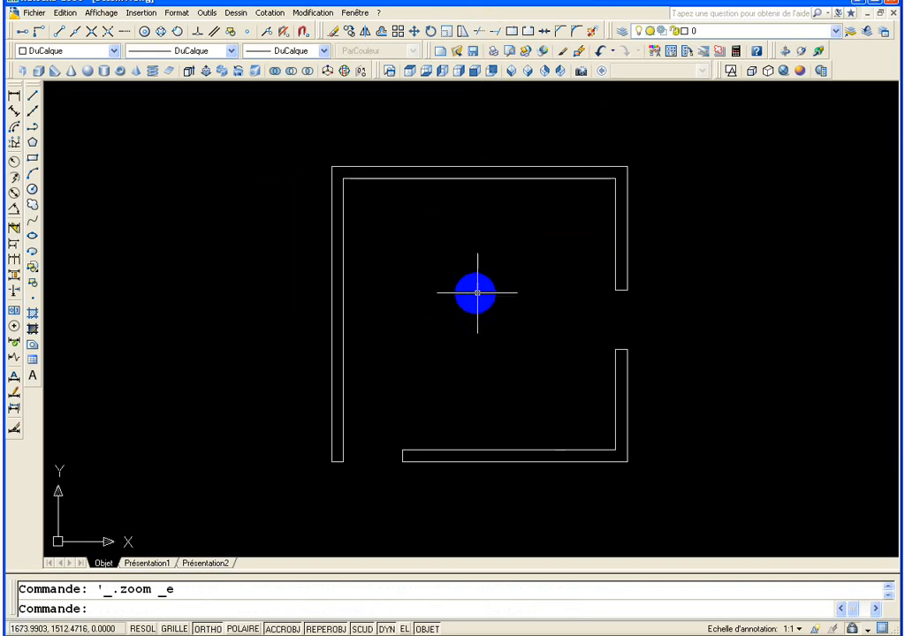
# - Create a region from the closed outline of the upper-left wall, selecting its outer, inner and end lines together with the lower-right wall's lines
pyautogui.click(38, 352)
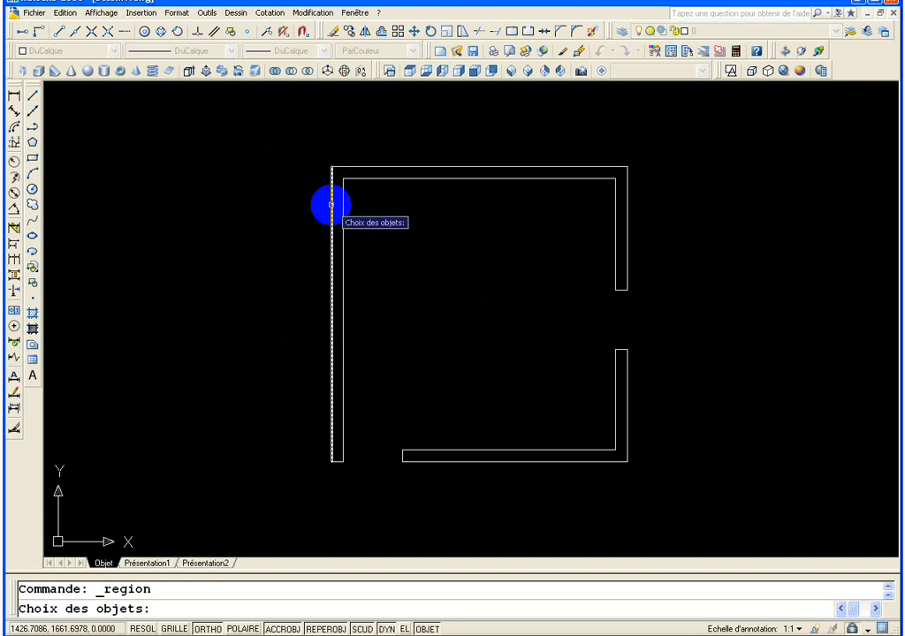
pyautogui.click(331, 205)
pyautogui.click(354, 167)
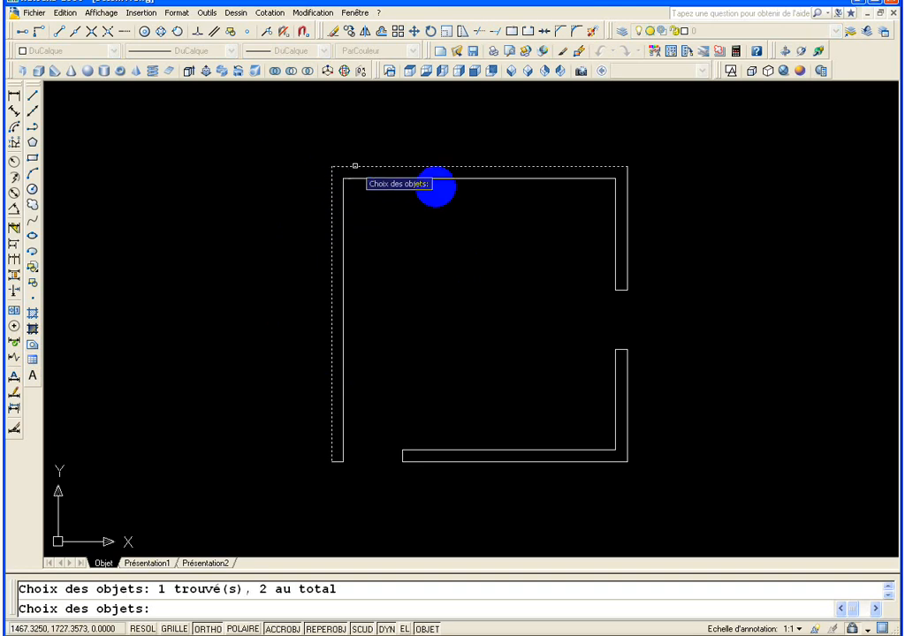
pyautogui.click(627, 178)
pyautogui.click(626, 371)
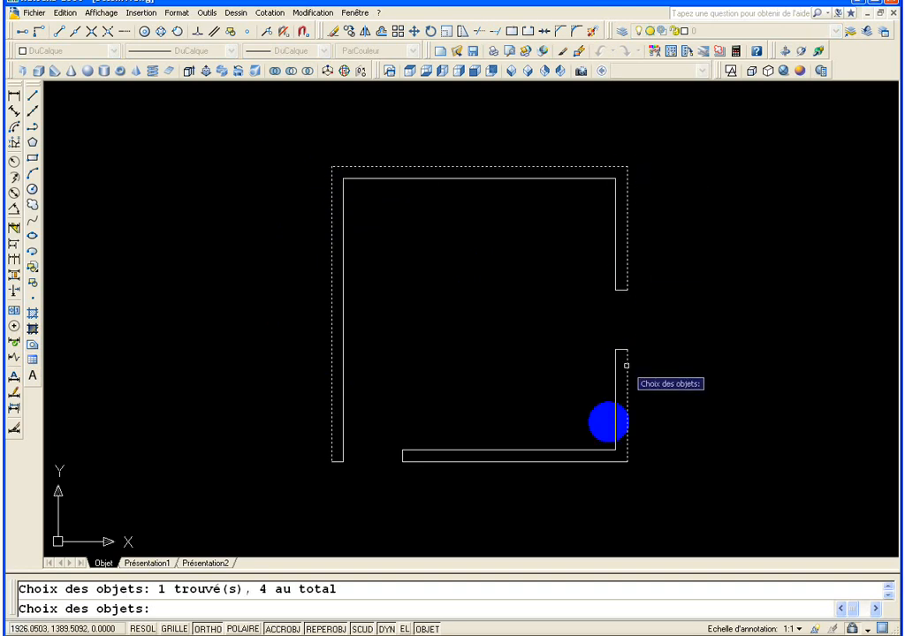
pyautogui.click(583, 460)
pyautogui.click(403, 454)
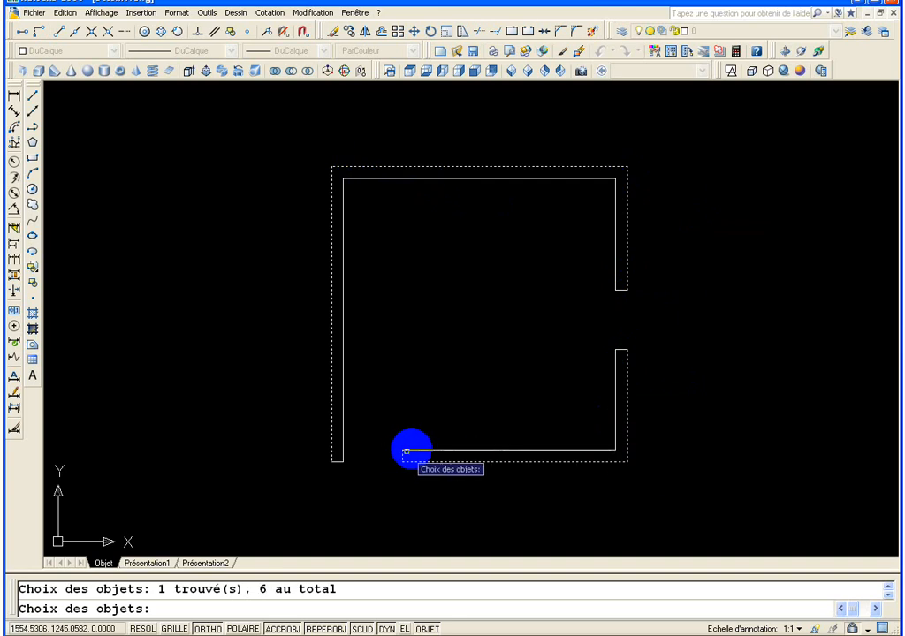
pyautogui.click(445, 450)
pyautogui.click(616, 412)
pyautogui.click(616, 287)
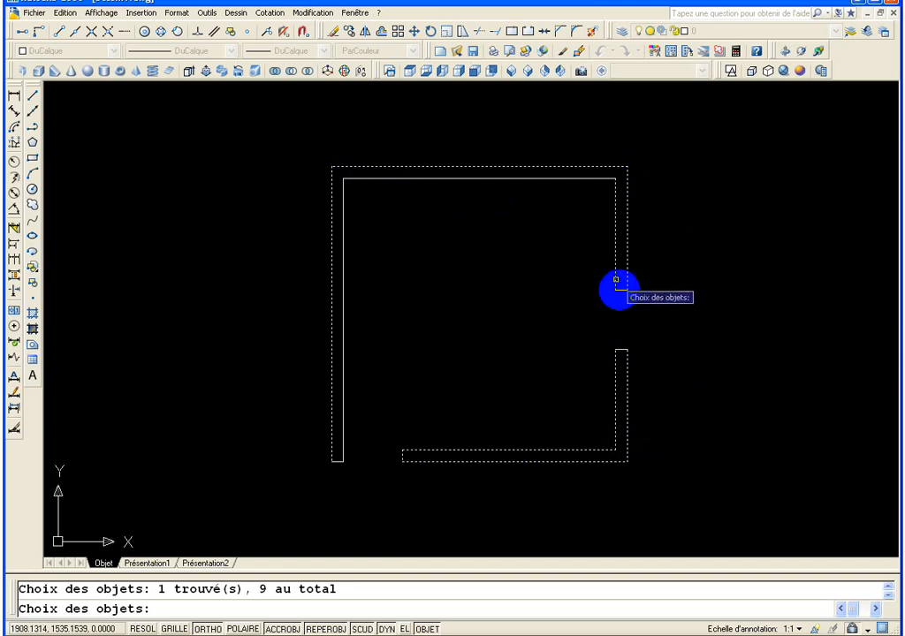
pyautogui.click(566, 178)
pyautogui.click(344, 202)
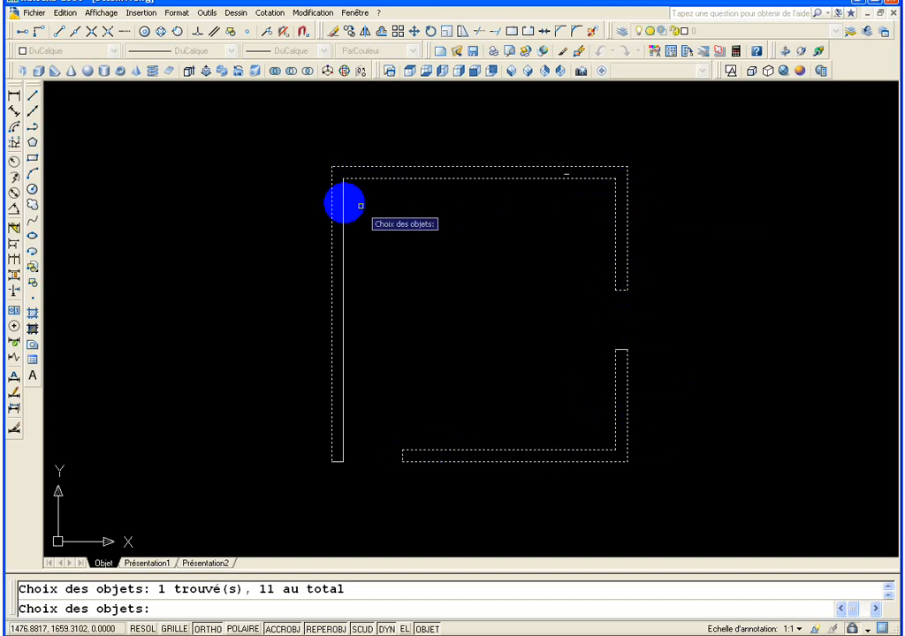
pyautogui.click(336, 460)
pyautogui.click(380, 475)
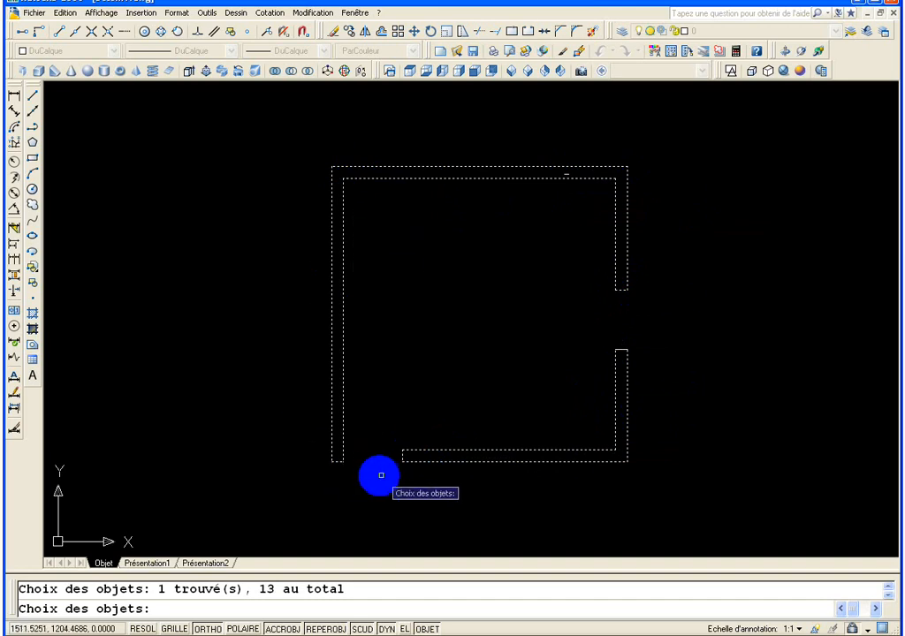
pyautogui.press('Return')
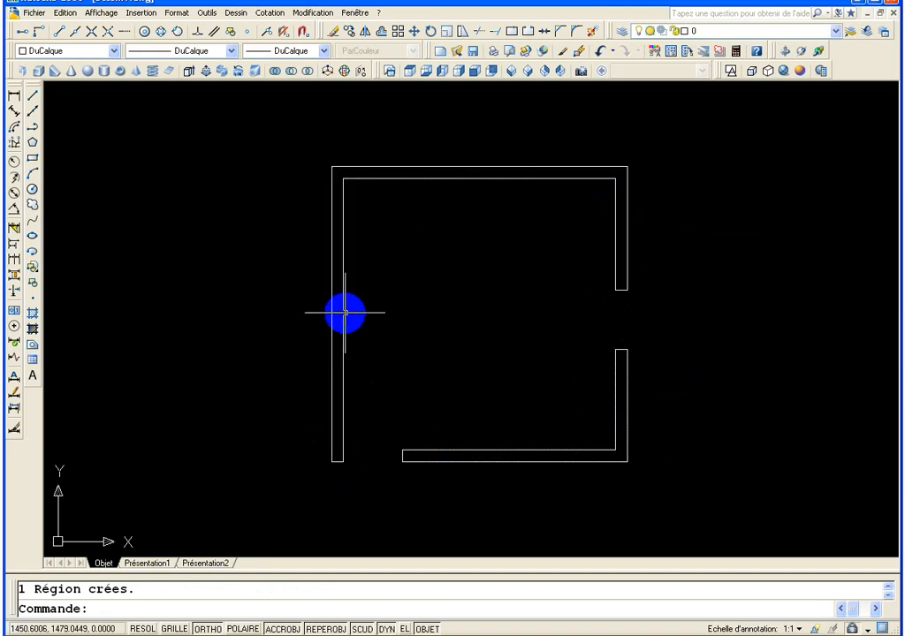
# - Check the extent of the new wall region and examine the ends and corner of the lower-right wall outline
pyautogui.click(388, 178)
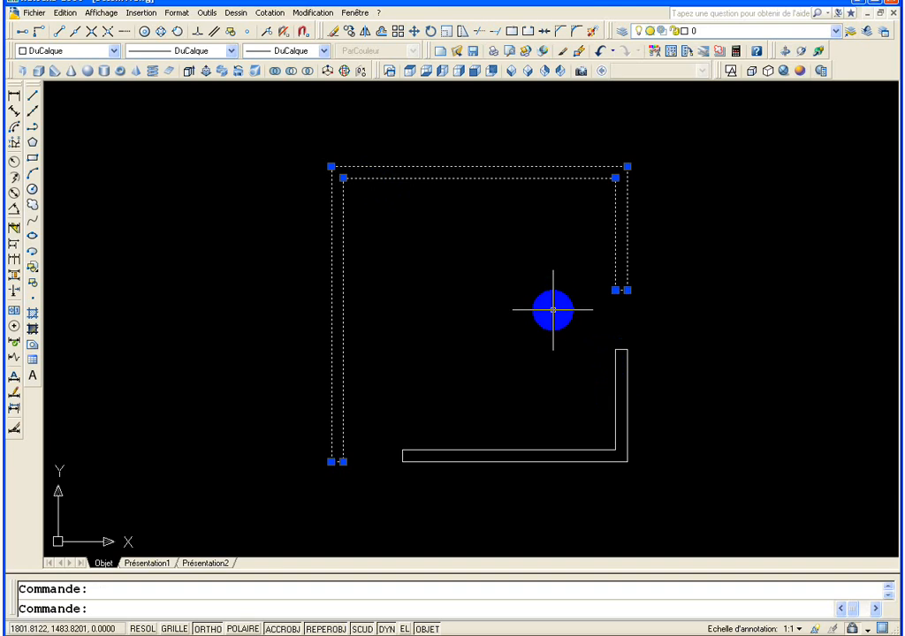
pyautogui.press('Escape')
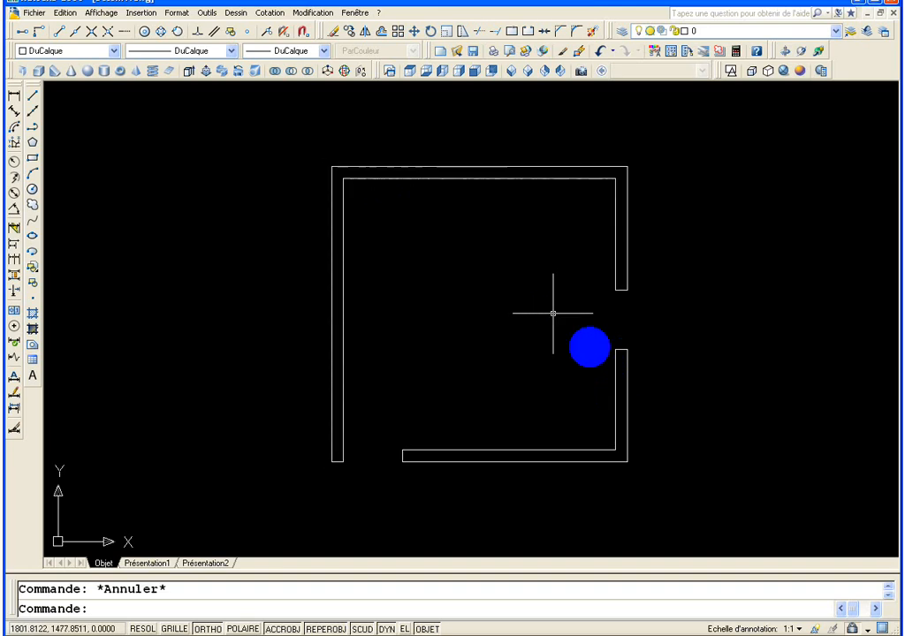
pyautogui.scroll(8, 420, 474)
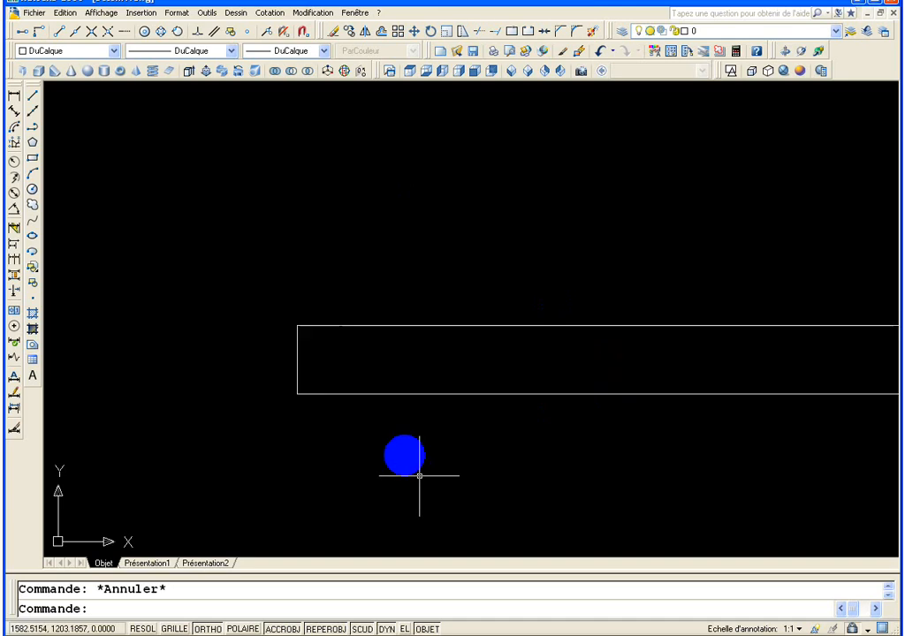
pyautogui.scroll(6, 304, 342)
pyautogui.scroll(-2, 305, 323)
pyautogui.scroll(-10, 300, 317)
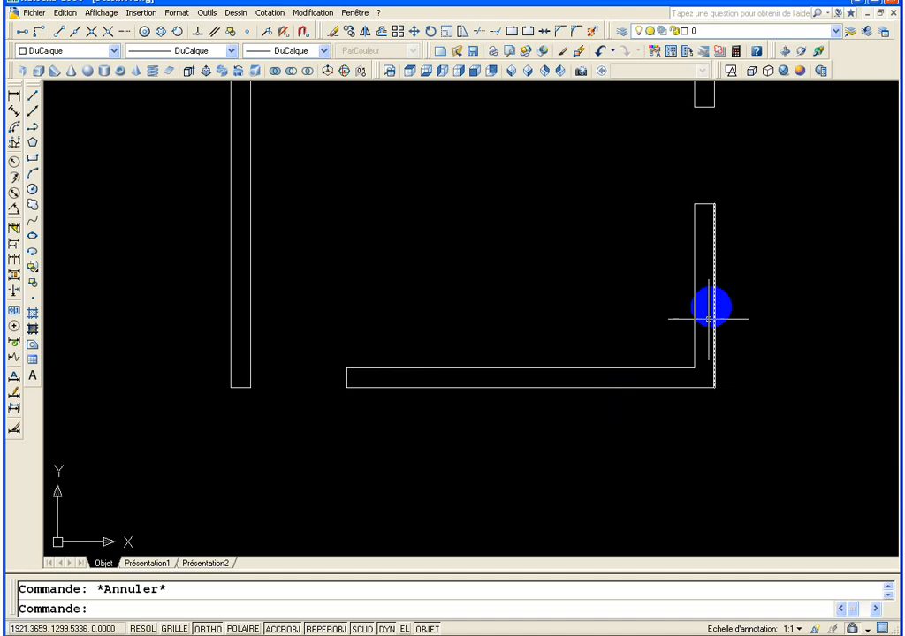
pyautogui.scroll(4, 699, 347)
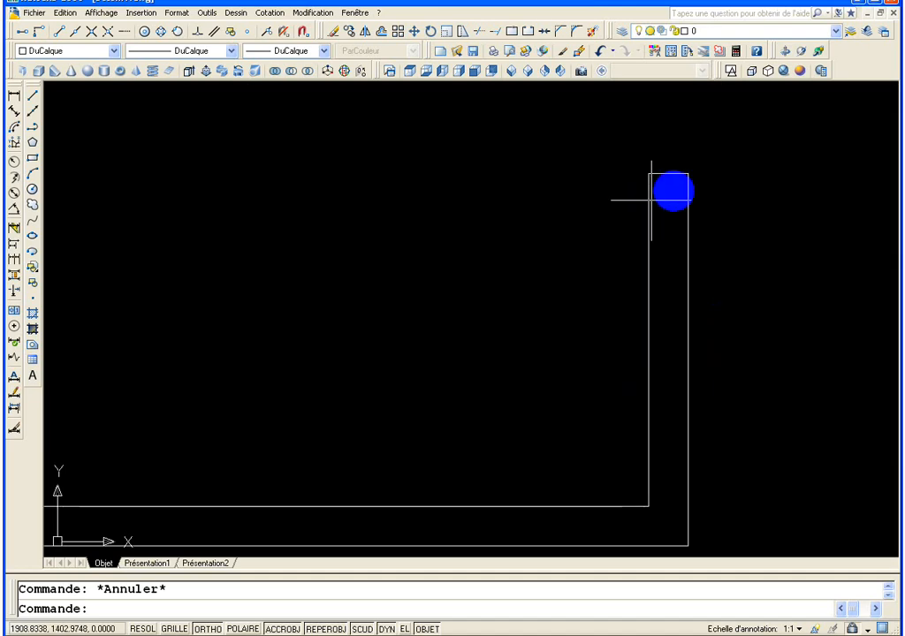
pyautogui.scroll(8, 688, 170)
pyautogui.scroll(-10, 654, 261)
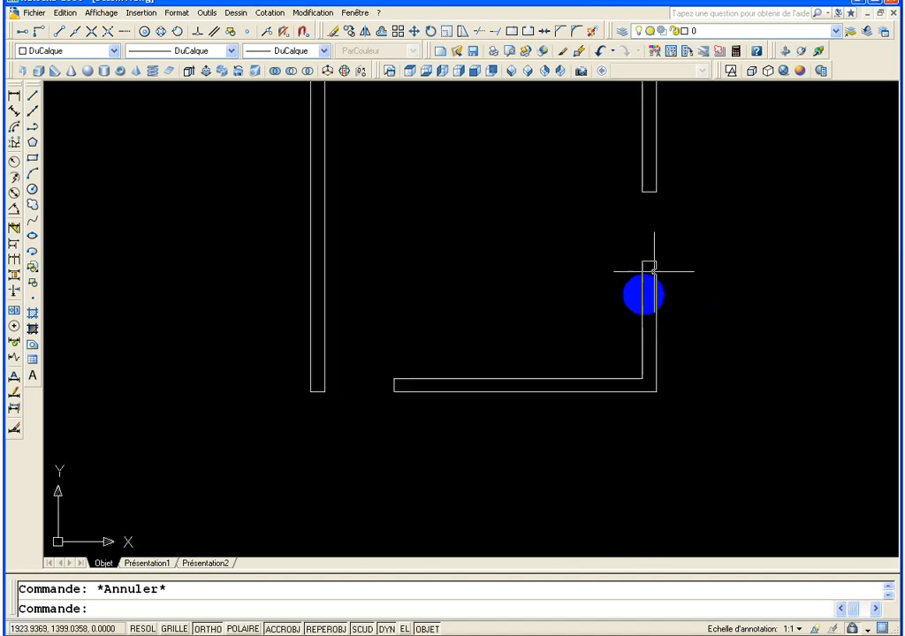
# - Create a region from the six lines outlining the lower-right L-shaped wall, and select it to check its extent
pyautogui.click(33, 348)
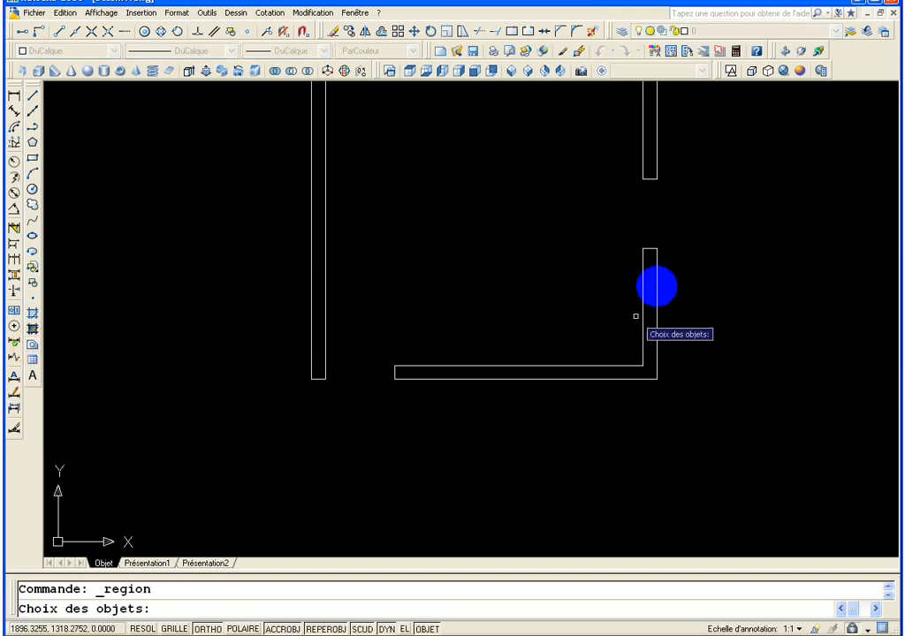
pyautogui.click(649, 263)
pyautogui.click(646, 269)
pyautogui.click(642, 275)
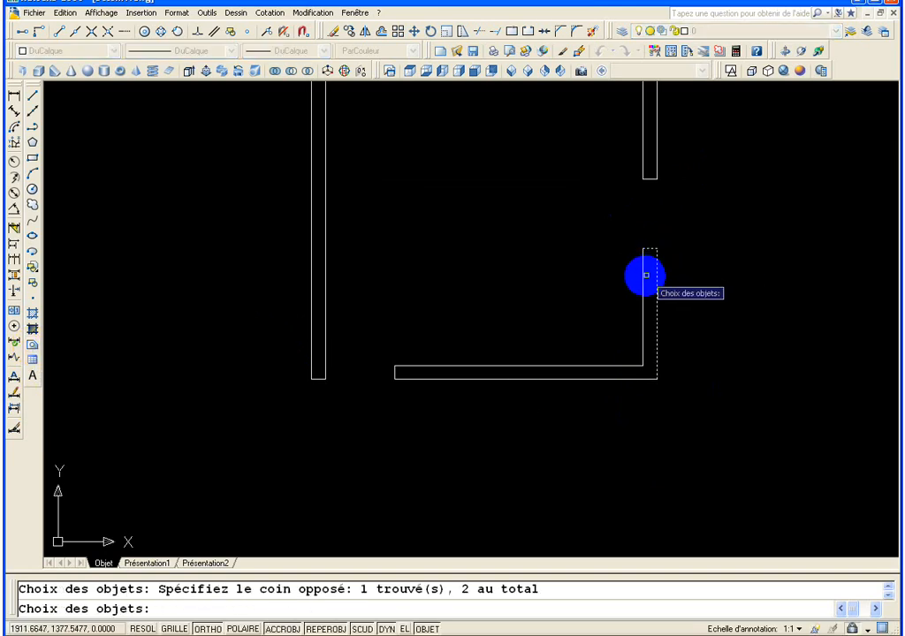
pyautogui.click(624, 371)
pyautogui.click(612, 377)
pyautogui.click(493, 366)
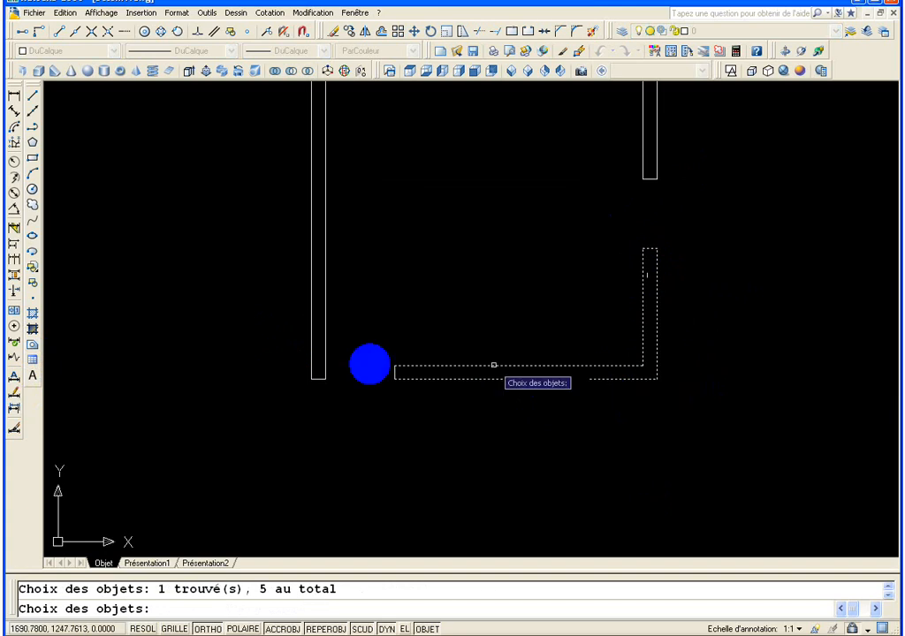
pyautogui.click(390, 370)
pyautogui.press('Return')
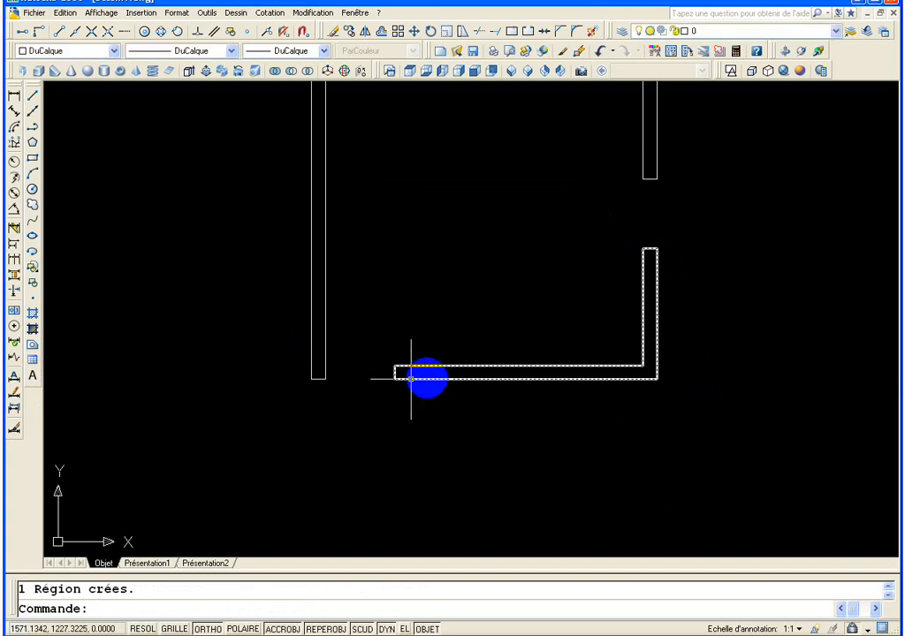
pyautogui.click(438, 379)
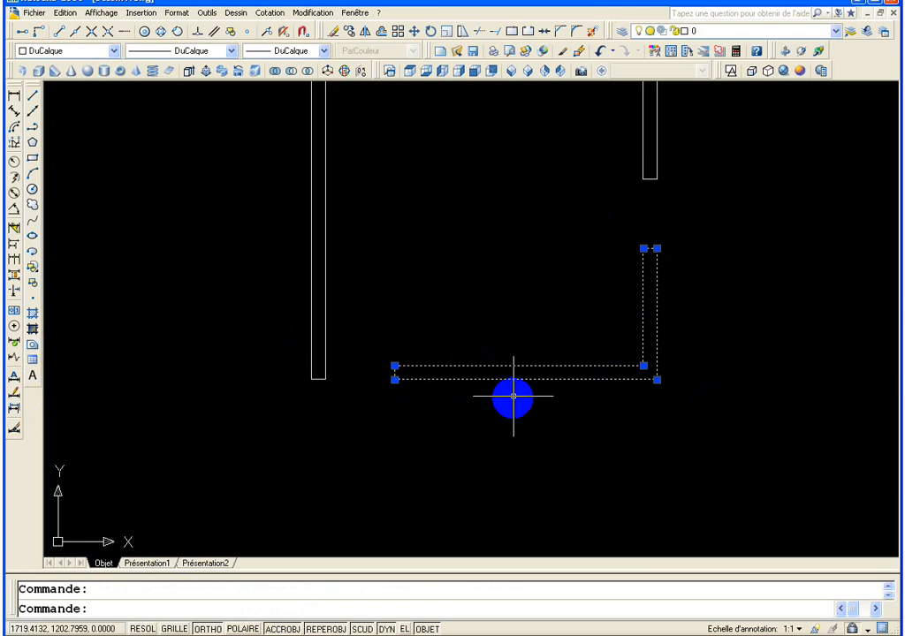
# - Clear the region selection and display the wall plan in the southwest isometric view
pyautogui.press('Escape')
pyautogui.moveTo(495, 424)
pyautogui.mouseDown(button='middle')
pyautogui.moveTo(484, 463)
pyautogui.moveTo(473, 444)
pyautogui.moveTo(481, 445)
pyautogui.mouseUp(button='middle')
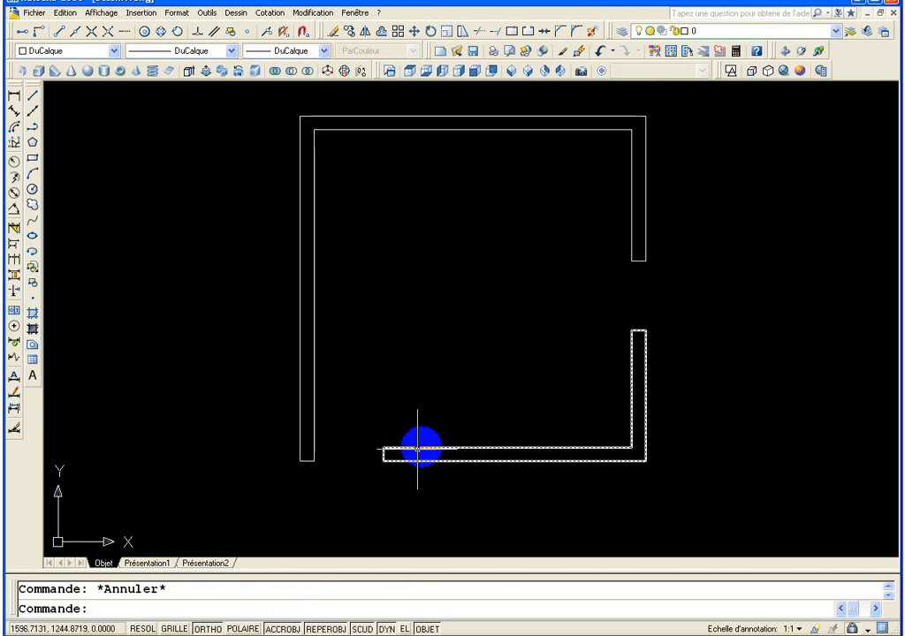
pyautogui.click(517, 78)
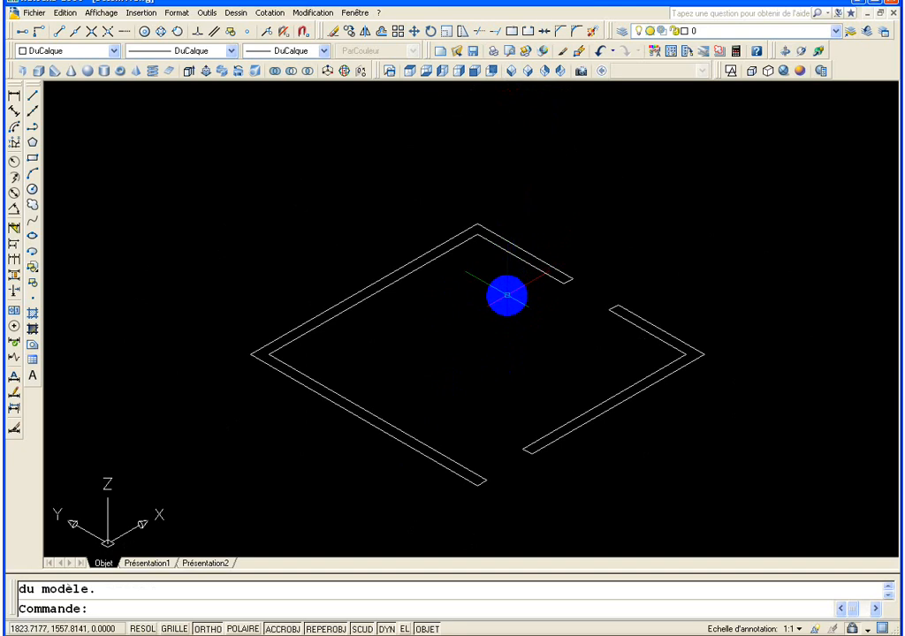
pyautogui.moveTo(478, 333); pyautogui.dragTo(478, 309, button='middle')
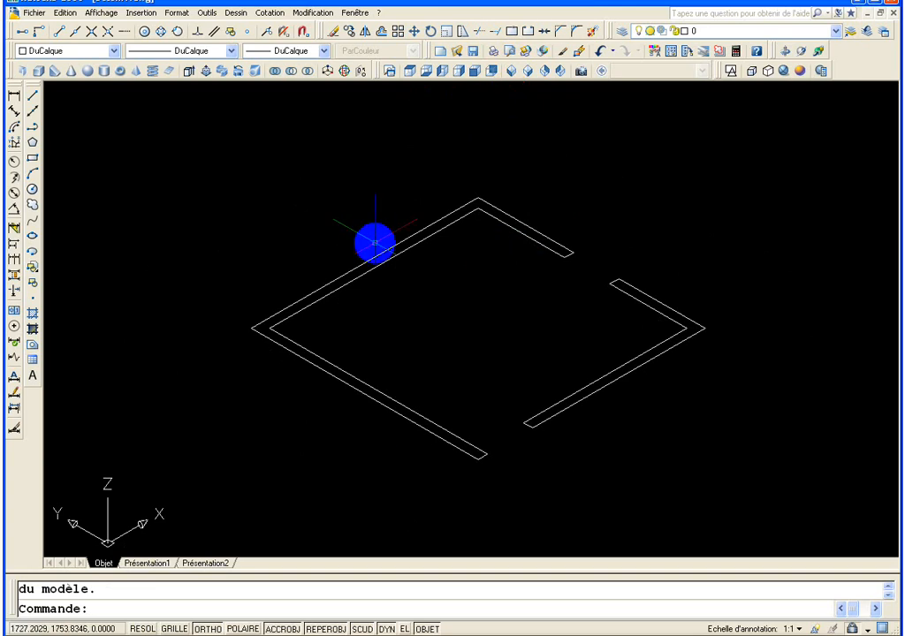
pyautogui.moveTo(286, 253); pyautogui.dragTo(283, 256, button='middle')
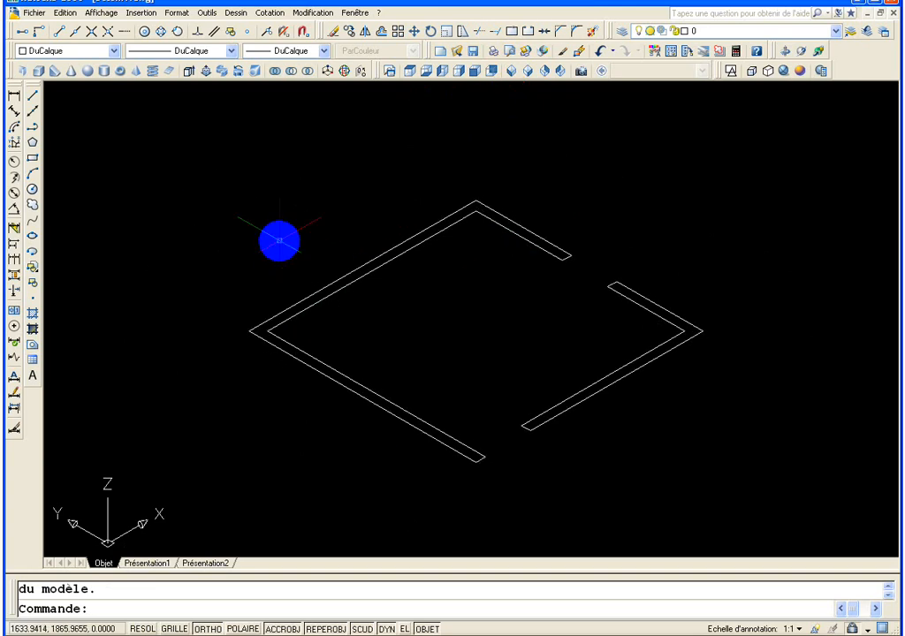
# - Extrude both wall regions together to a height of 300
pyautogui.click(190, 73)
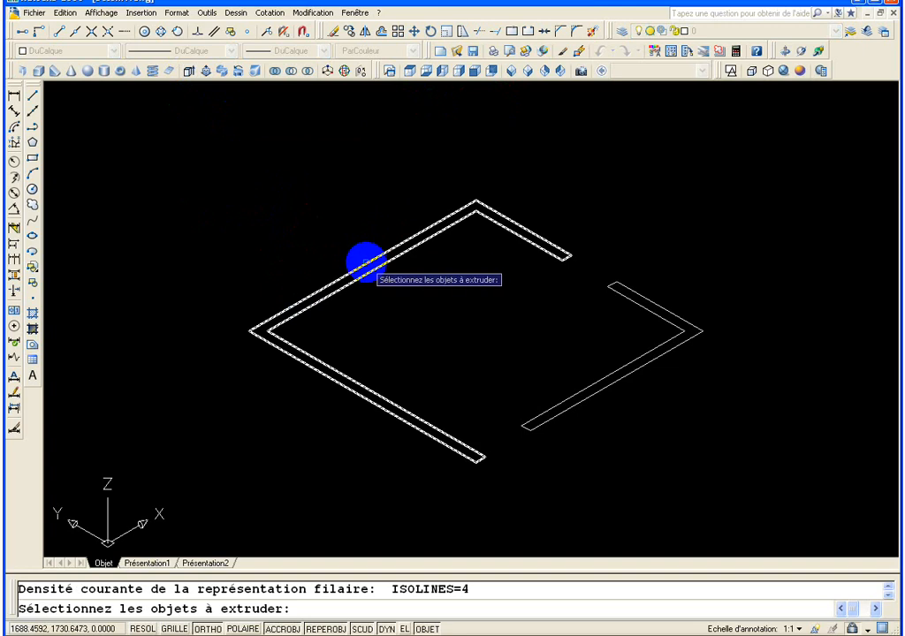
pyautogui.click(380, 257)
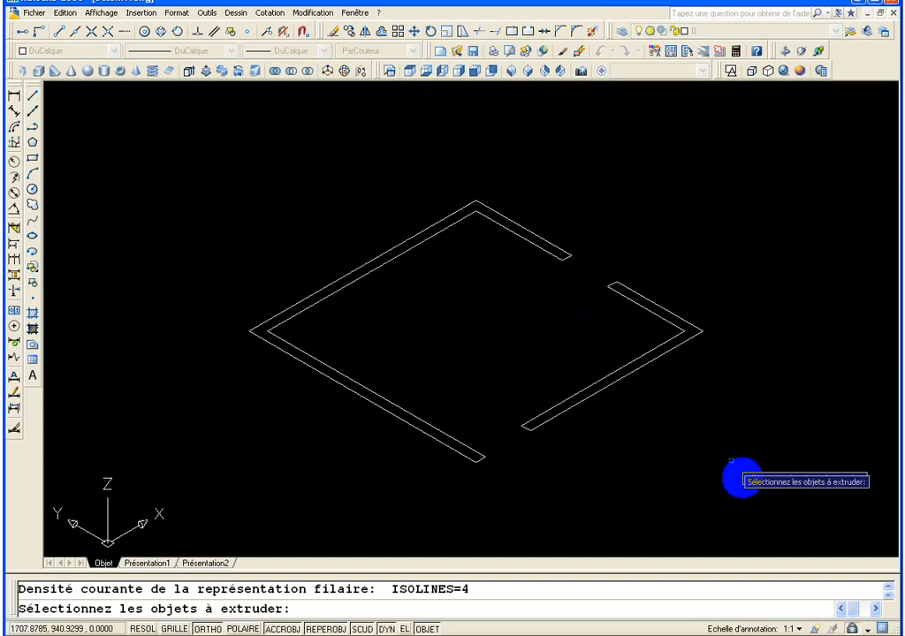
pyautogui.click(213, 135)
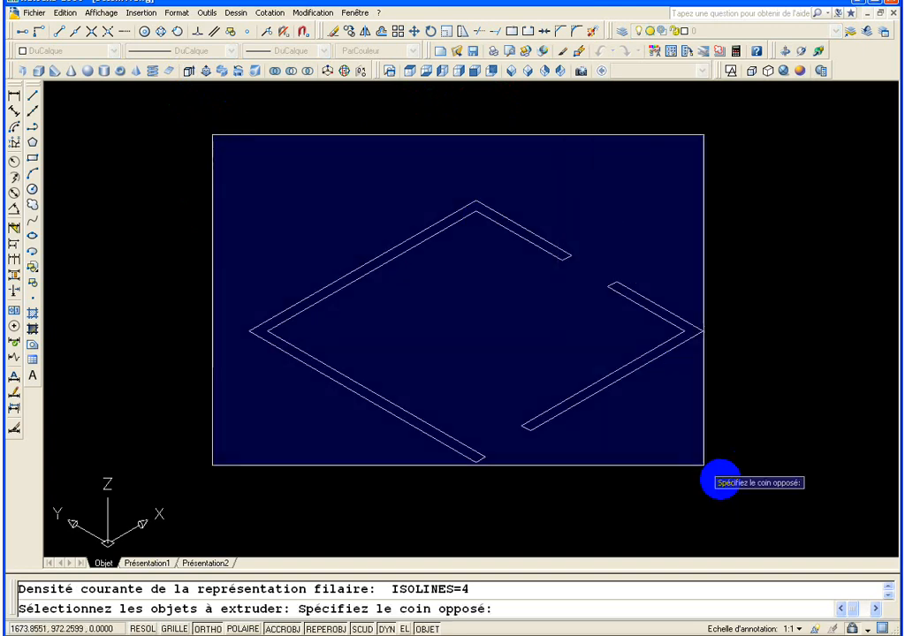
pyautogui.click(721, 479)
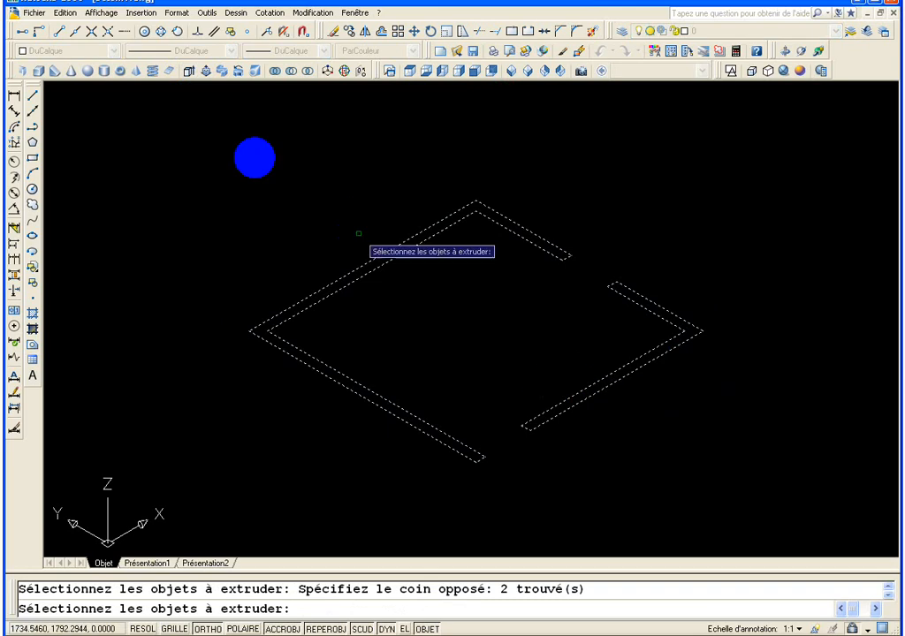
pyautogui.click(176, 147)
pyautogui.click(757, 520)
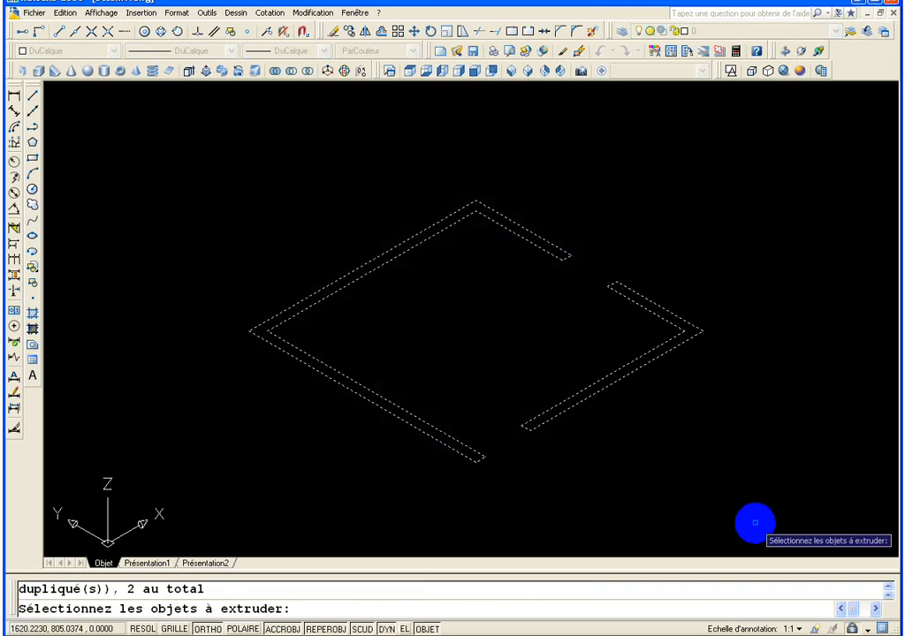
pyautogui.press('Return')
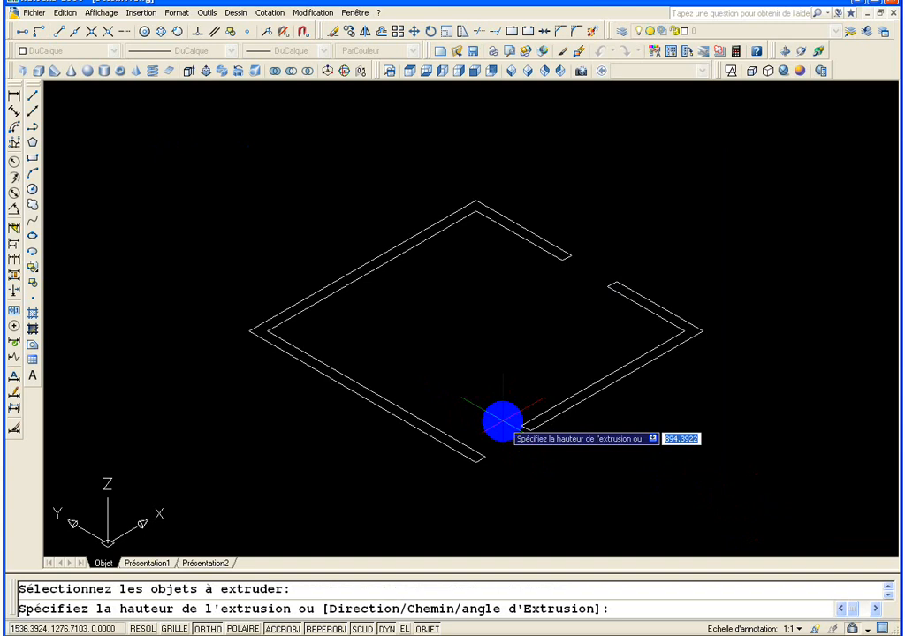
pyautogui.write('3')
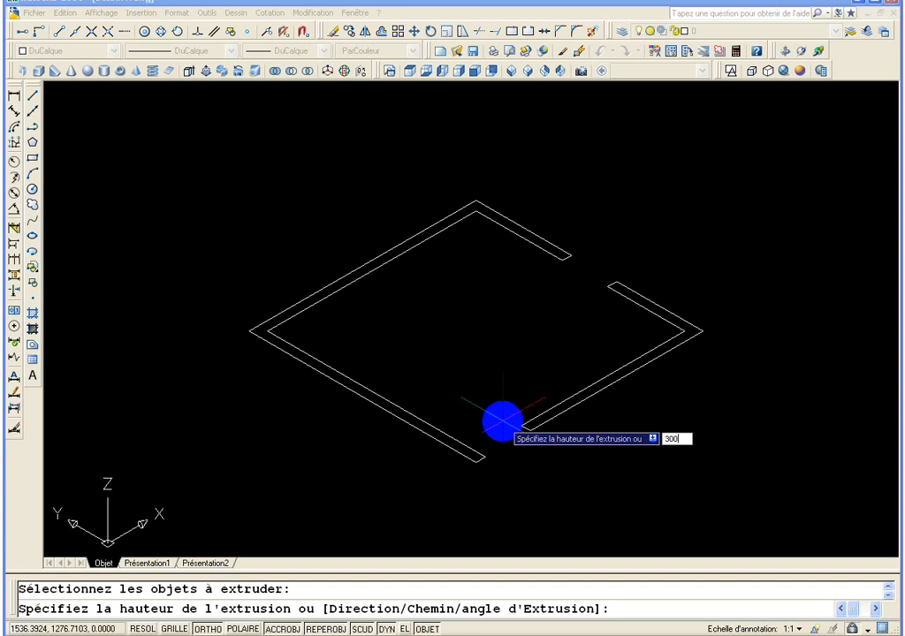
pyautogui.write('00')
pyautogui.press('Return')
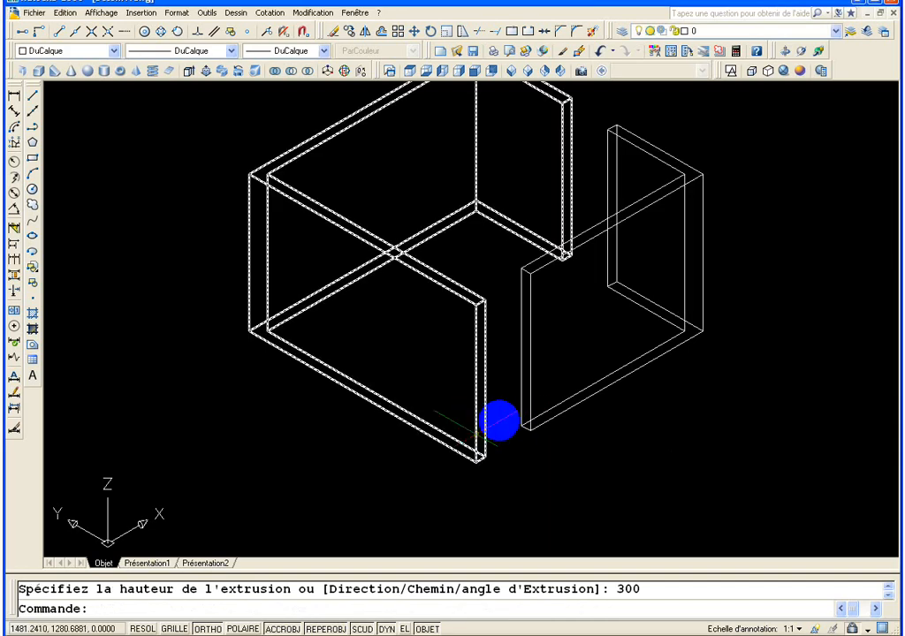
# - Preview the extruded walls in the Conceptual, Realistic, 3D Hidden and 3D Wireframe visual styles, and return to 2D Wireframe
pyautogui.moveTo(501, 414); pyautogui.dragTo(495, 457, button='middle')
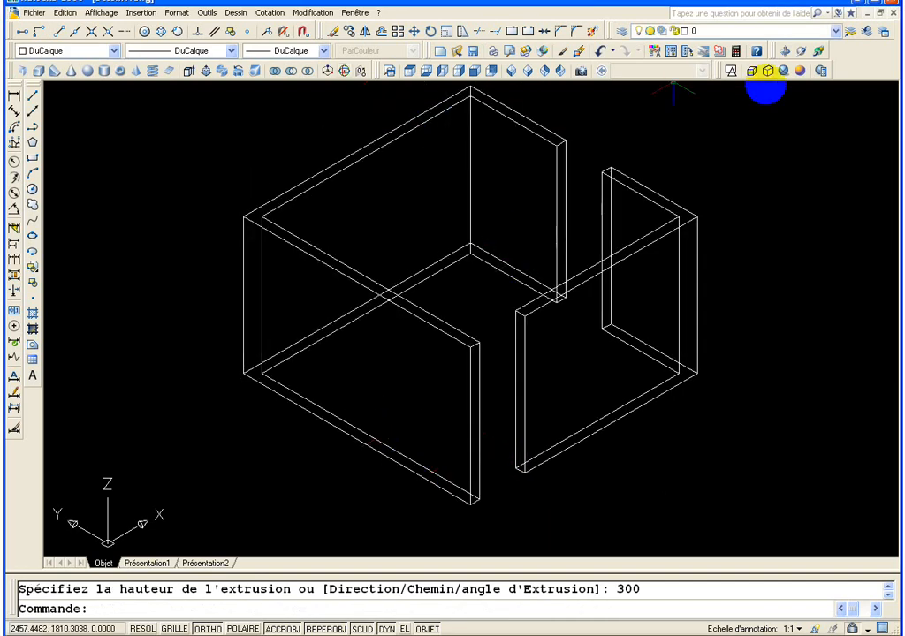
pyautogui.moveTo(722, 78); pyautogui.dragTo(707, 124)
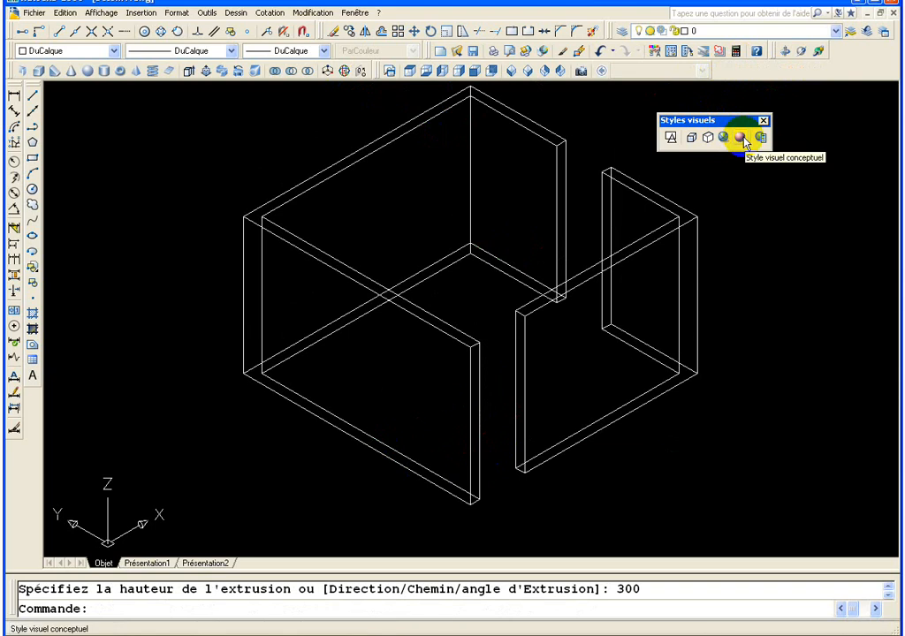
pyautogui.click(741, 138)
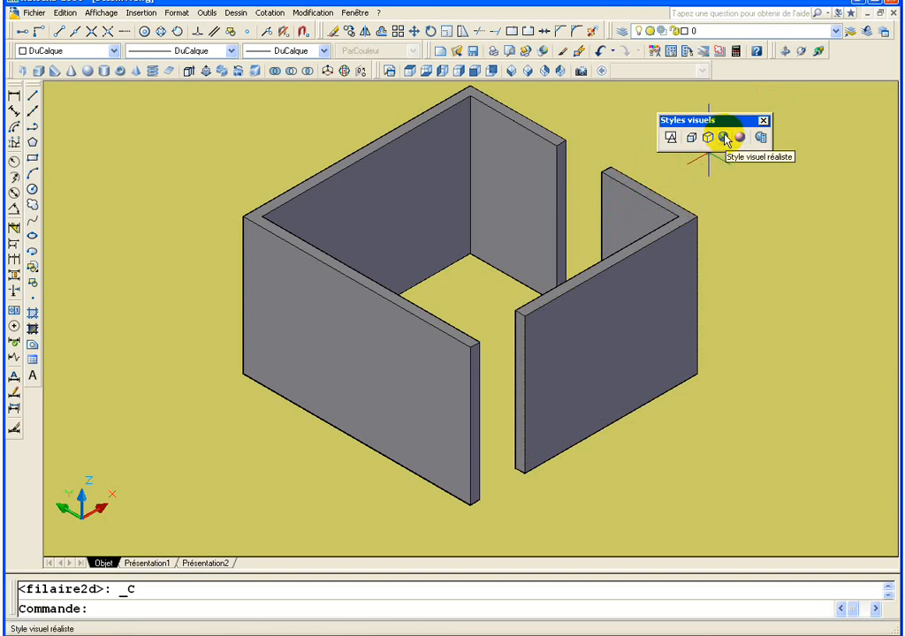
pyautogui.click(725, 138)
pyautogui.click(707, 137)
pyautogui.click(691, 137)
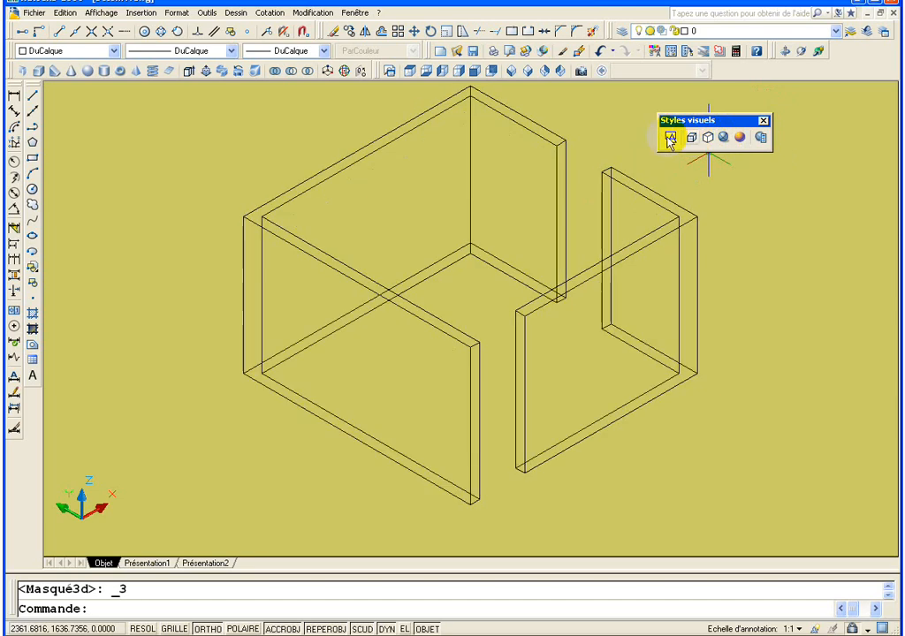
pyautogui.click(670, 139)
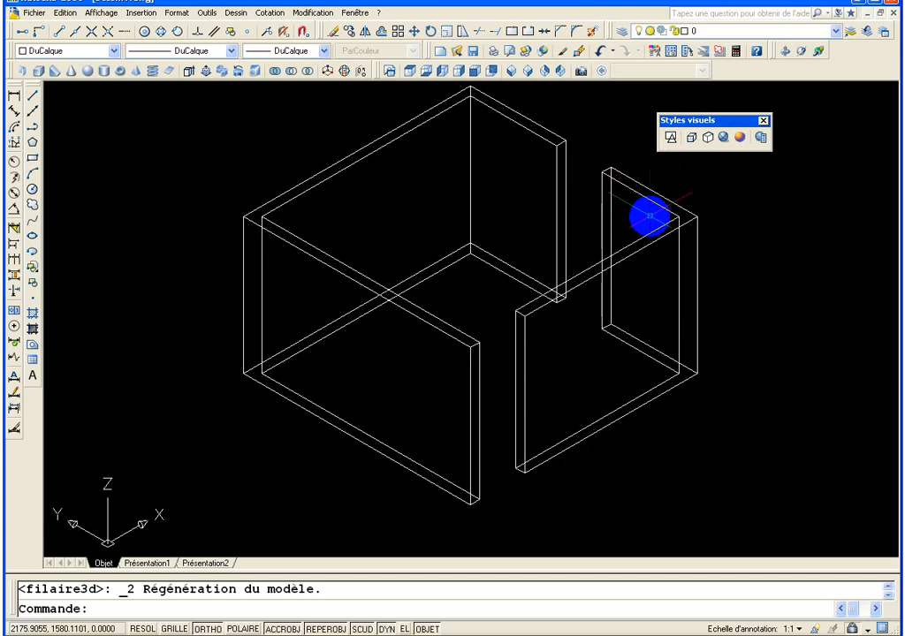
# - Reapply the 2D Wireframe style and display the walls in top view with free space around them
pyautogui.scroll(-2, 654, 216)
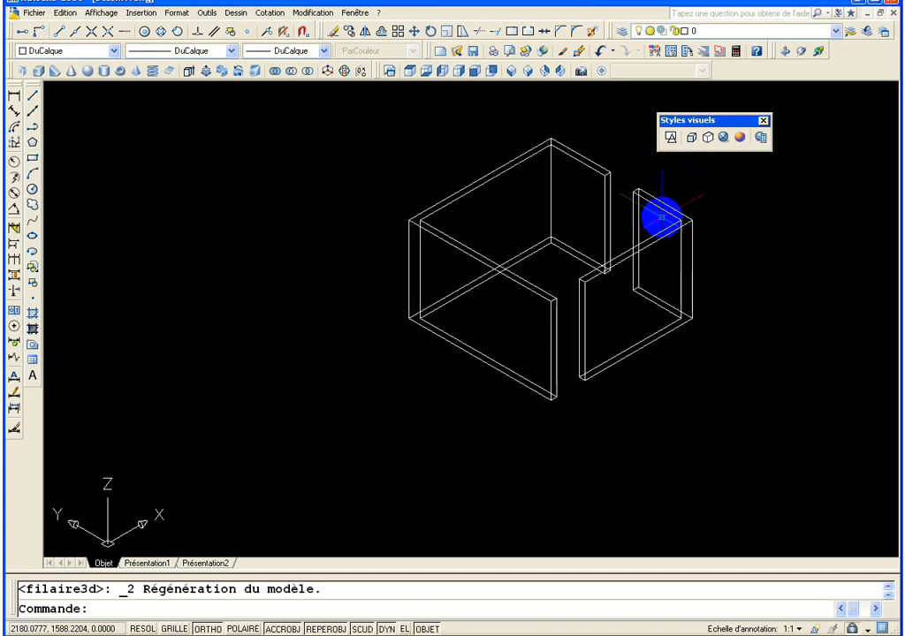
pyautogui.moveTo(645, 232); pyautogui.dragTo(630, 264, button='middle')
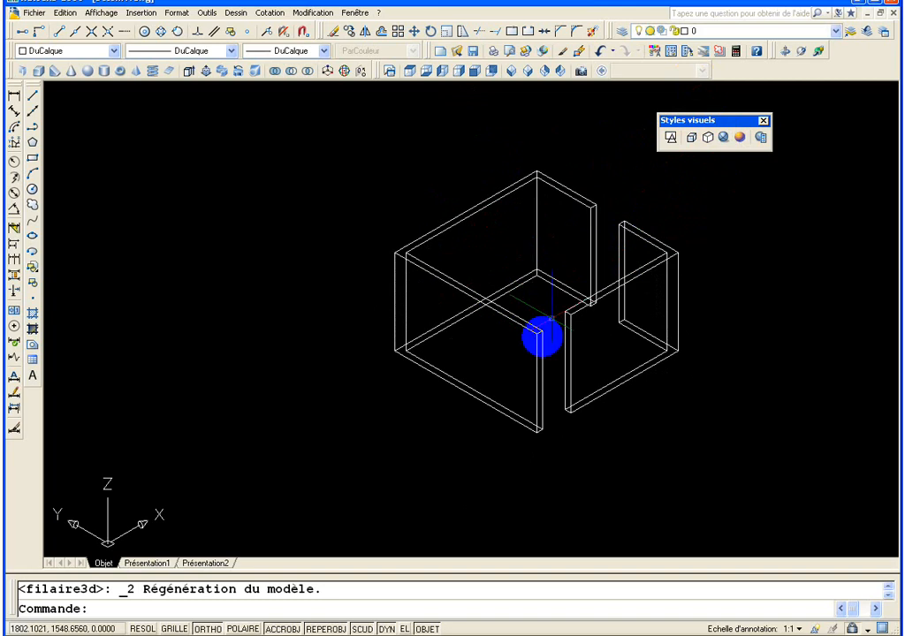
pyautogui.moveTo(521, 387); pyautogui.dragTo(466, 395, button='middle')
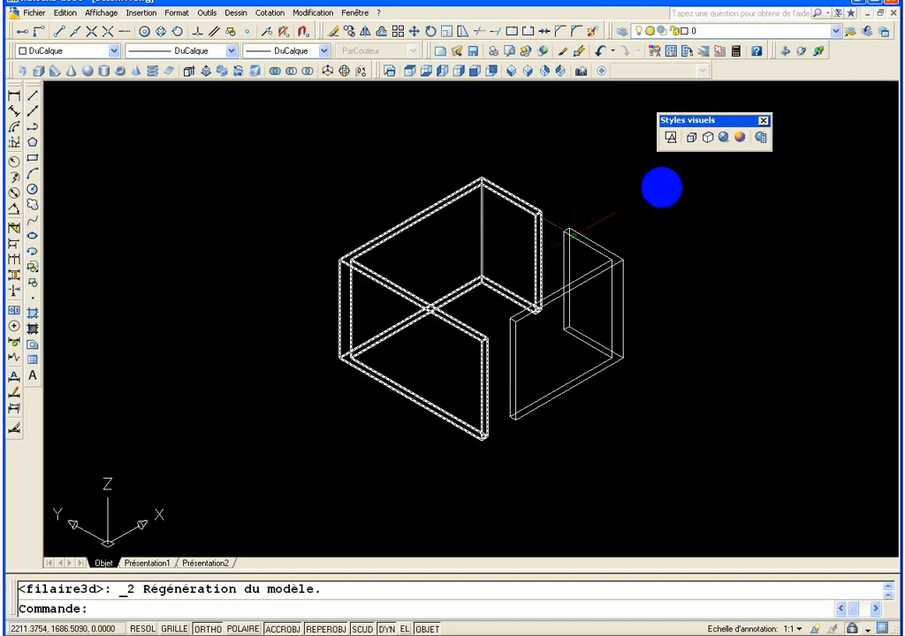
pyautogui.click(672, 138)
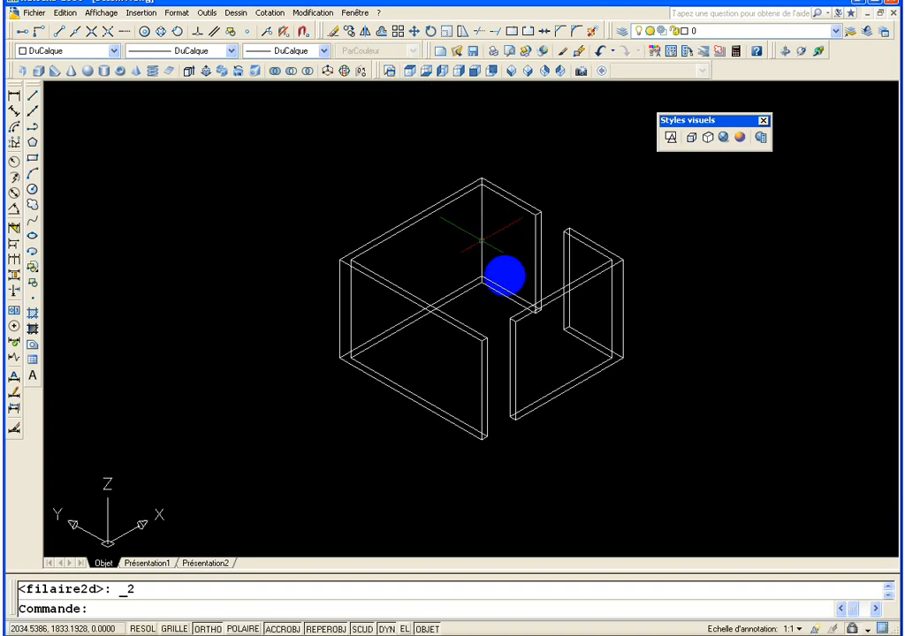
pyautogui.click(412, 72)
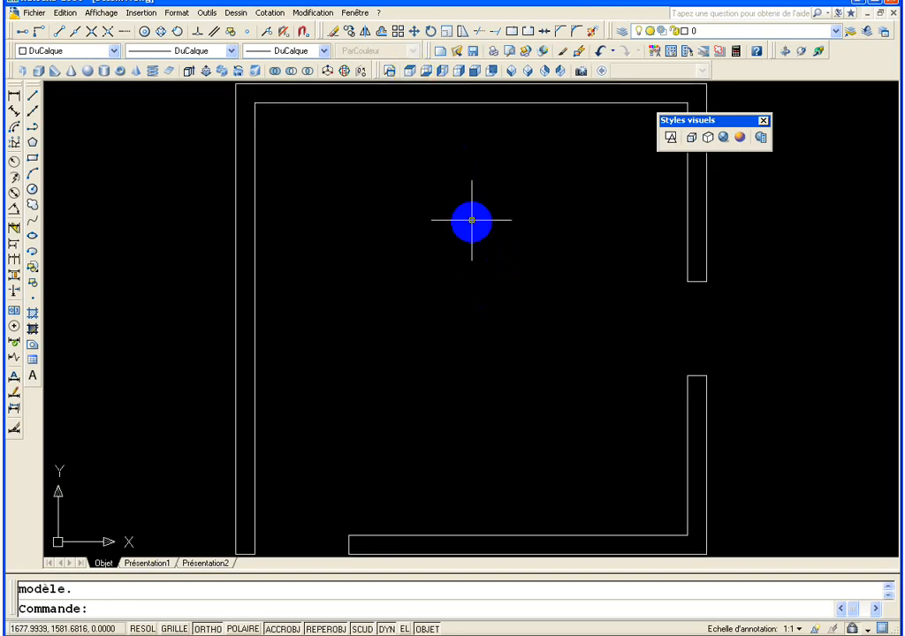
pyautogui.scroll(-3, 471, 226)
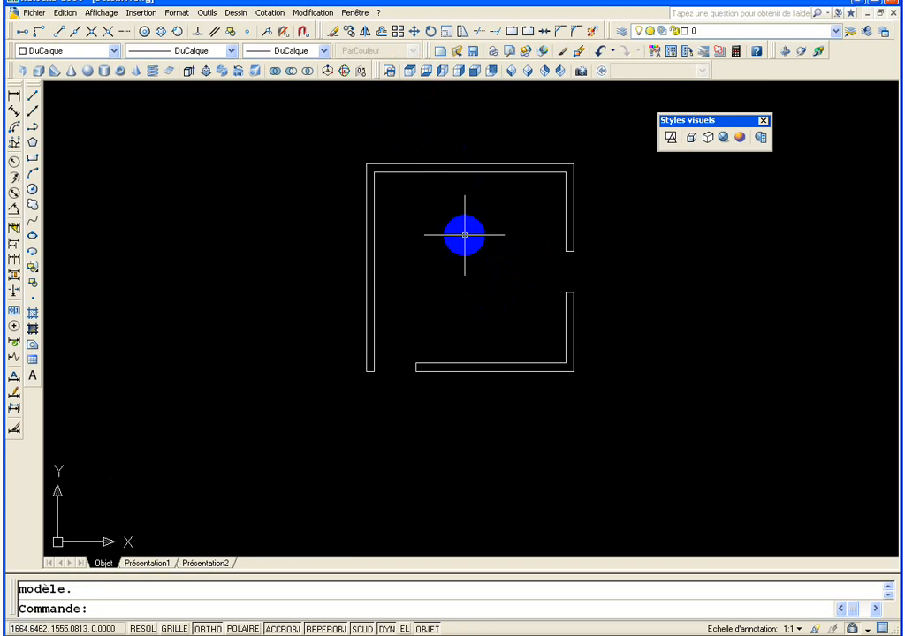
pyautogui.moveTo(405, 249); pyautogui.dragTo(394, 234, button='middle')
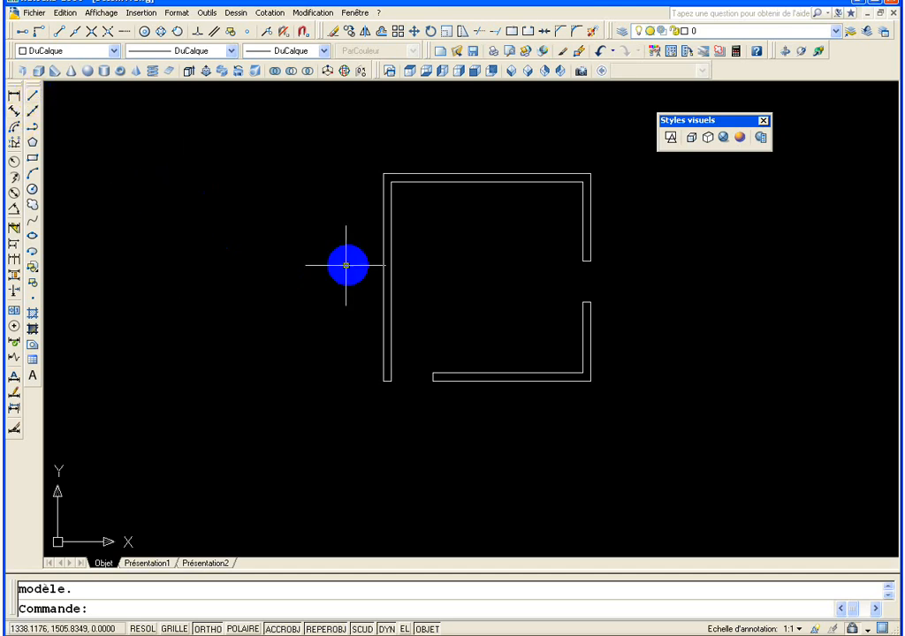
# - Draw a closed square of four lines with 500-unit sides in the free space to the left of the walls
pyautogui.click(32, 96)
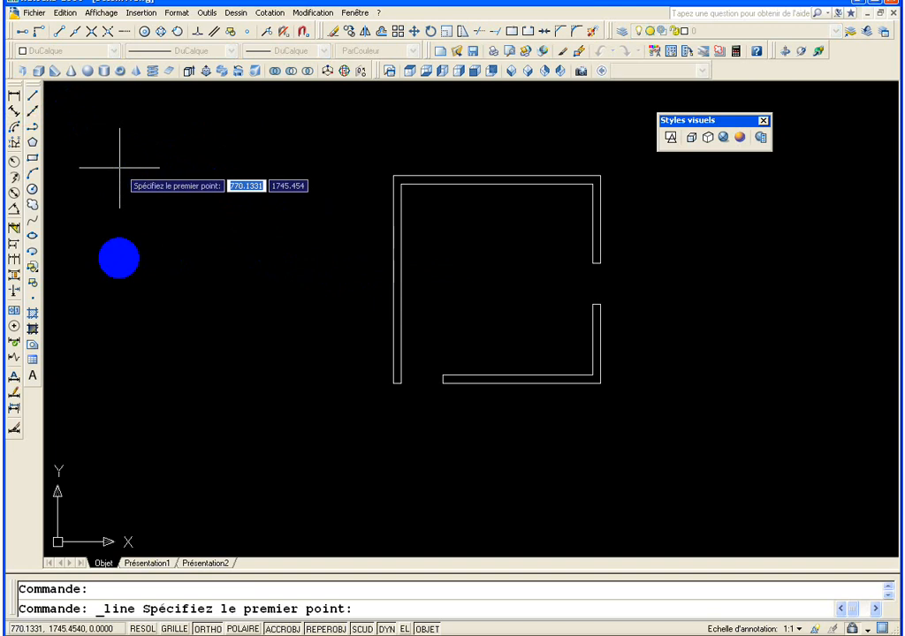
pyautogui.click(120, 167)
pyautogui.write('500')
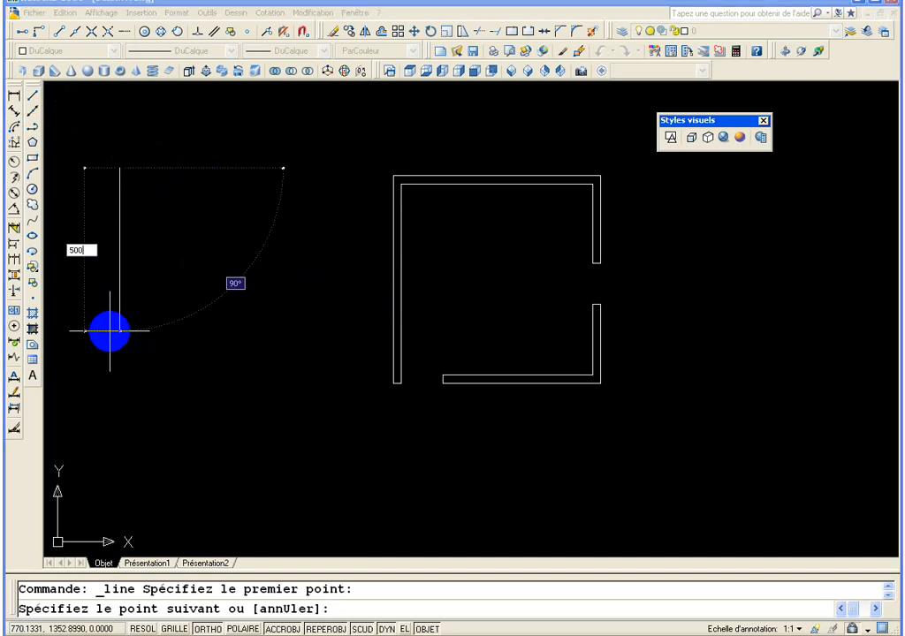
pyautogui.press('Return')
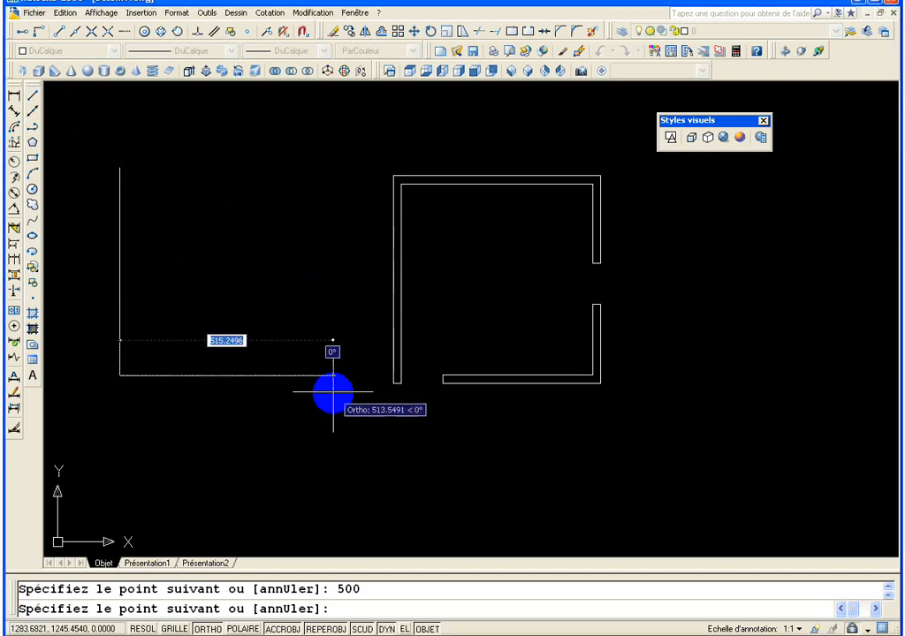
pyautogui.write('5')
pyautogui.press('Return')
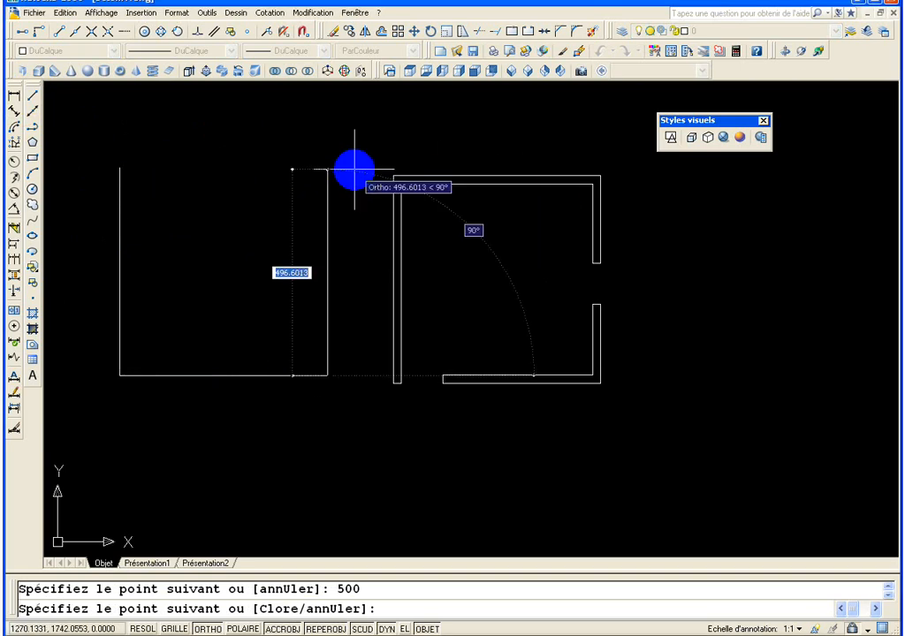
pyautogui.write('5')
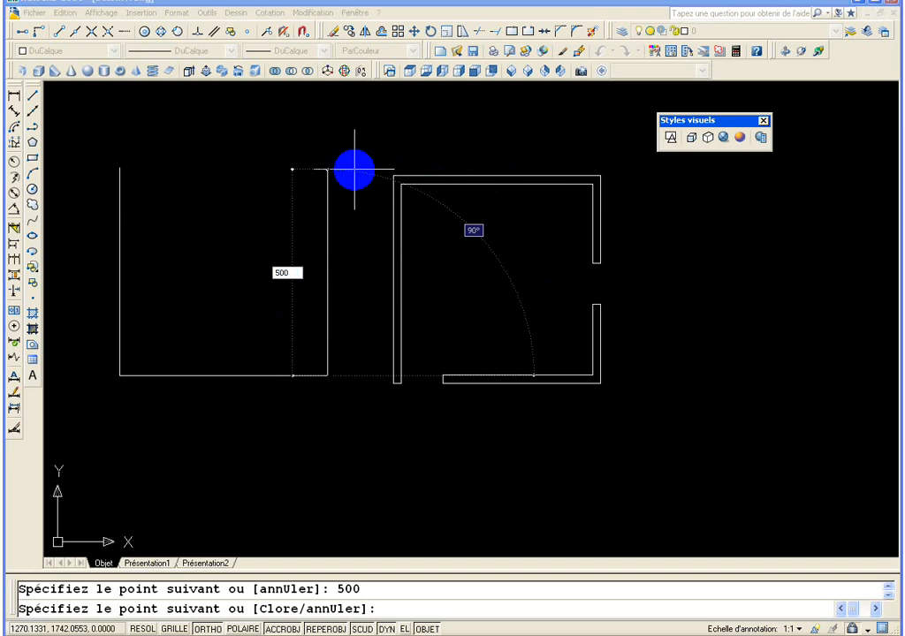
pyautogui.write('00')
pyautogui.press('Return')
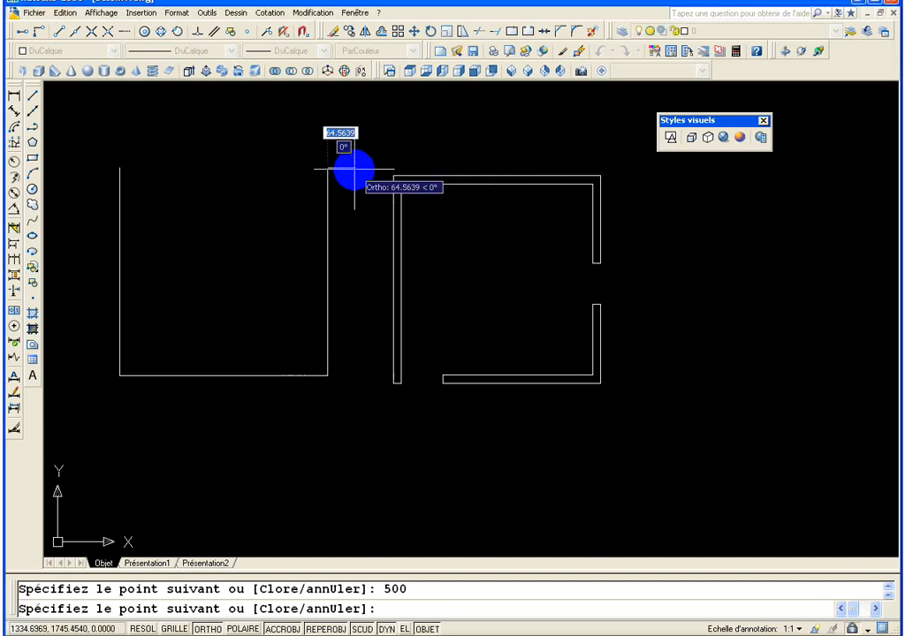
pyautogui.click(119, 167)
pyautogui.press('Return')
# - Create a polyline boundary from a point inside the 500-unit square, with island detection on
pyautogui.moveTo(218, 335); pyautogui.dragTo(227, 330, button='middle')
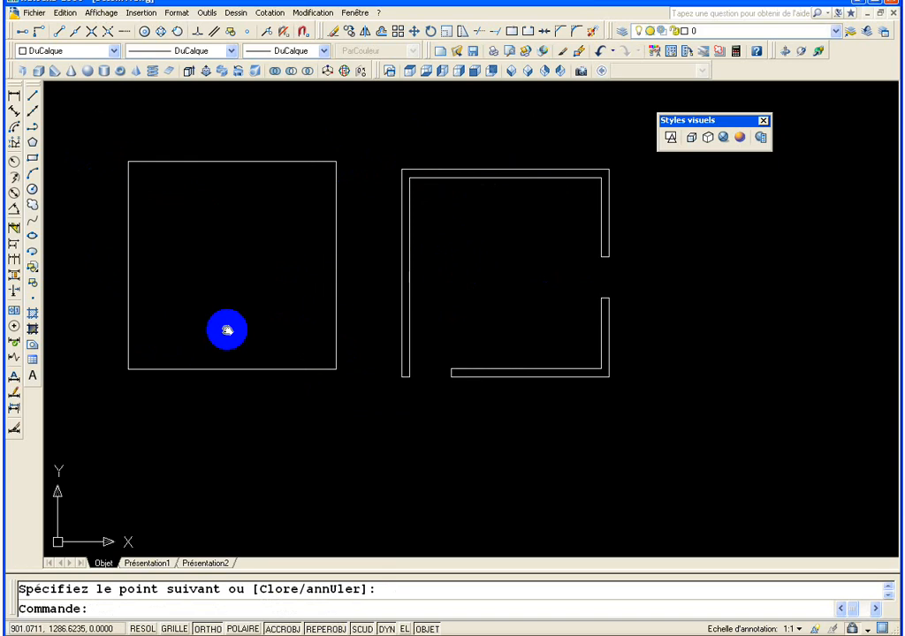
pyautogui.scroll(2, 212, 353)
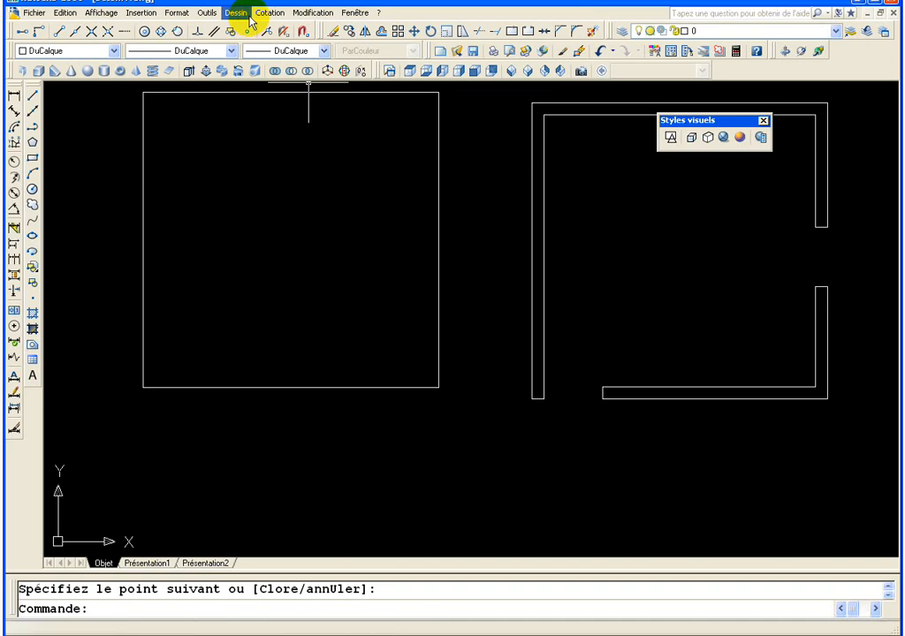
pyautogui.click(237, 14)
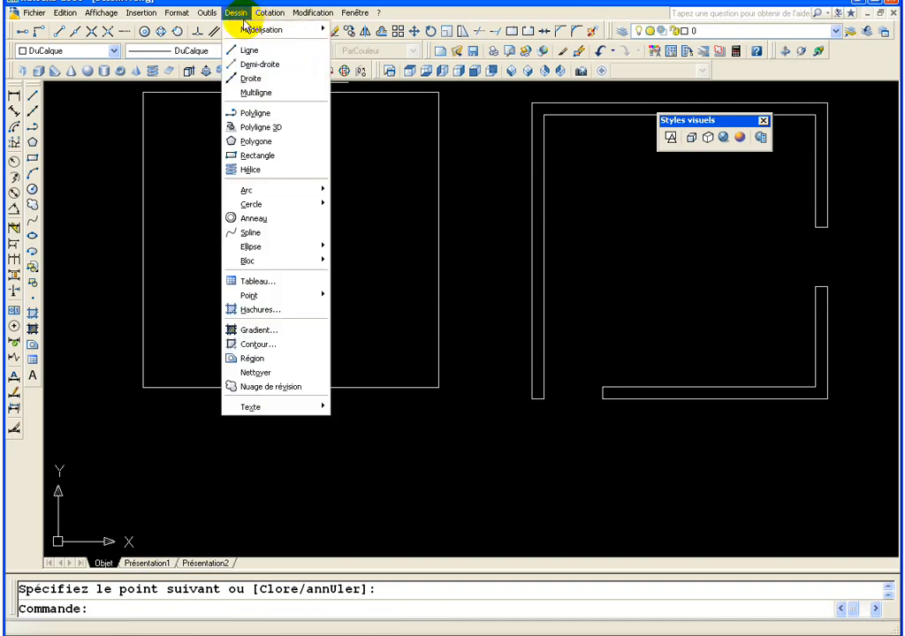
pyautogui.click(257, 345)
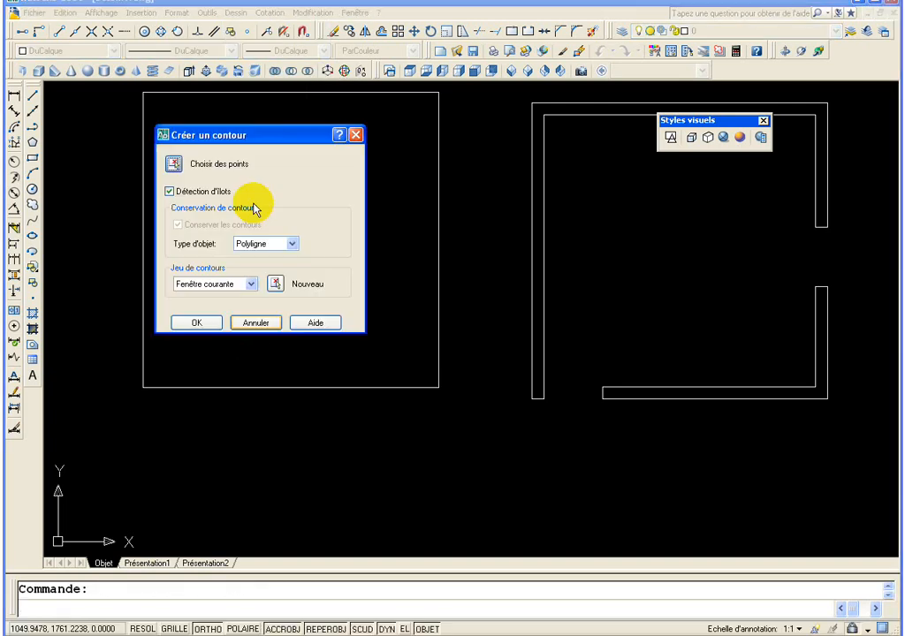
pyautogui.click(173, 164)
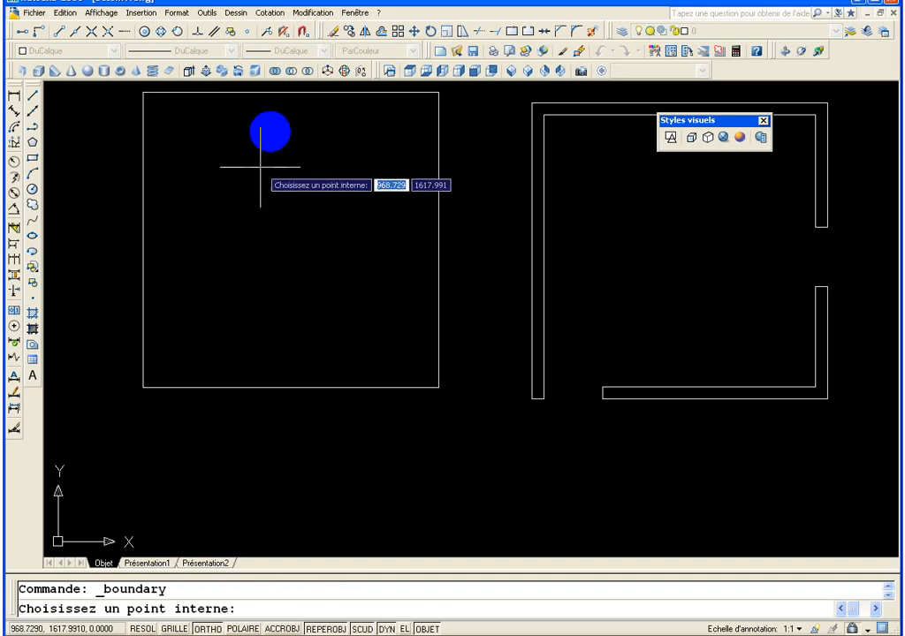
pyautogui.click(231, 180)
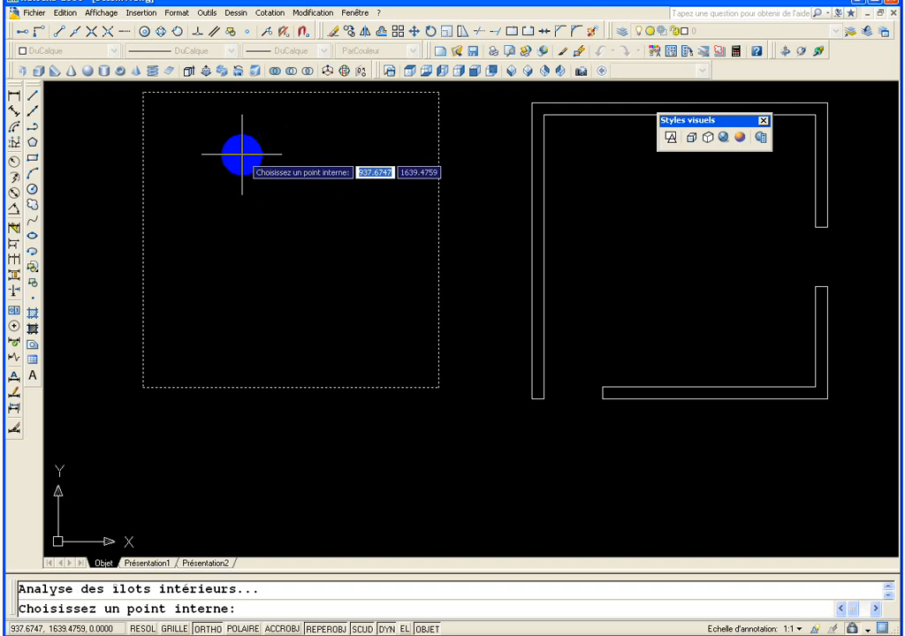
pyautogui.press('Return')
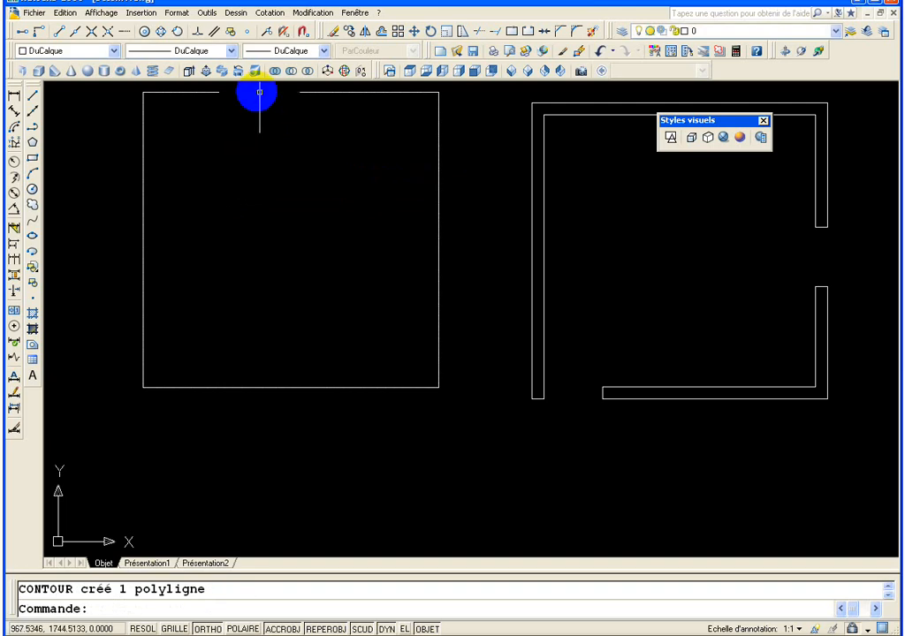
# - Select the square's outline to check that it forms a single polyline, and clear the selection
pyautogui.click(257, 91)
pyautogui.press('Escape')
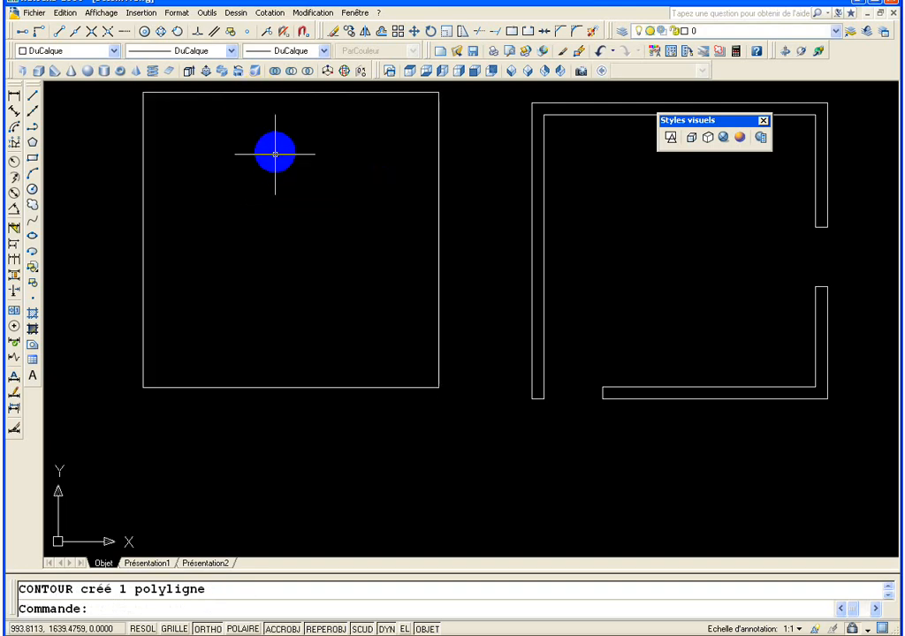
pyautogui.click(277, 91)
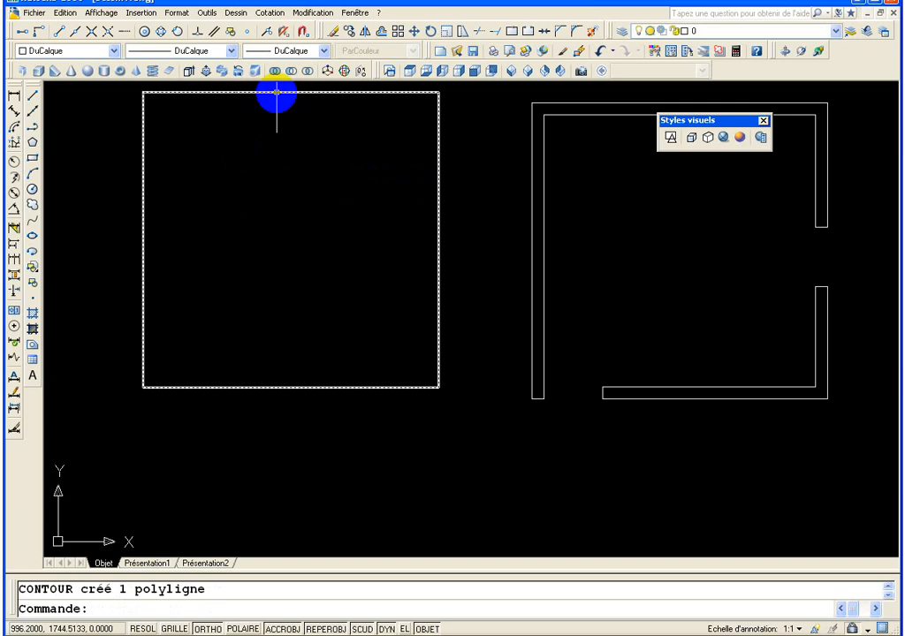
pyautogui.click(277, 92)
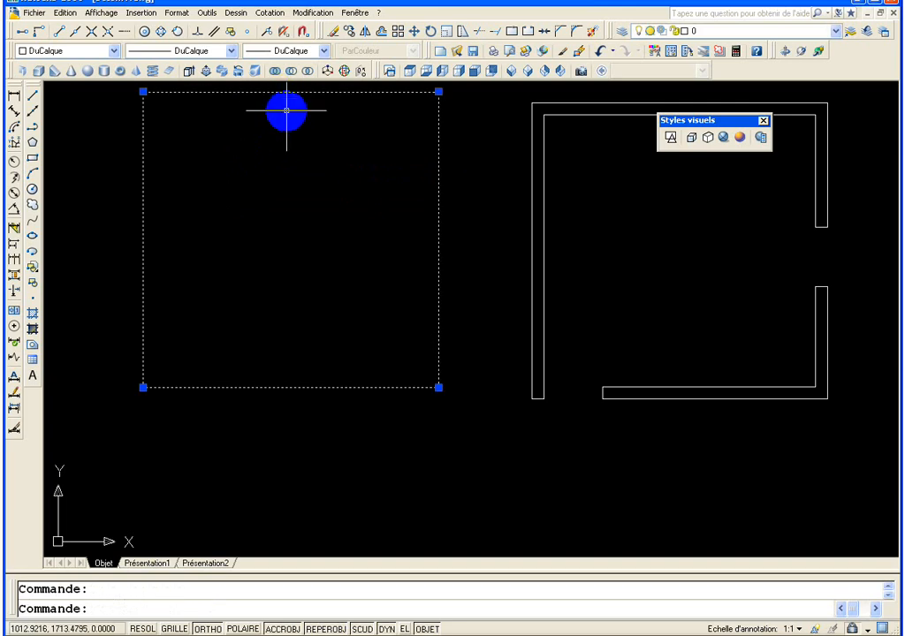
pyautogui.press('Escape')
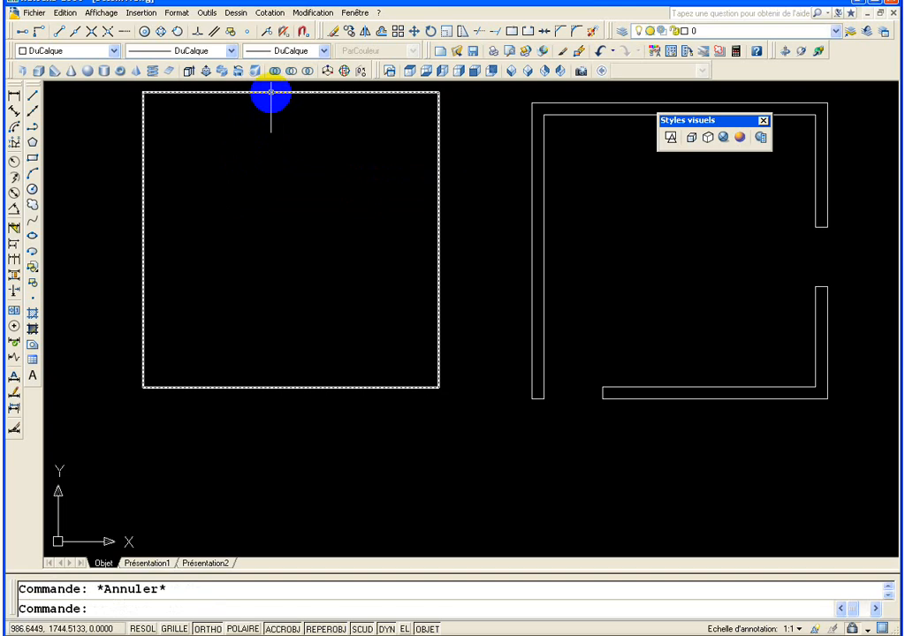
pyautogui.click(270, 92)
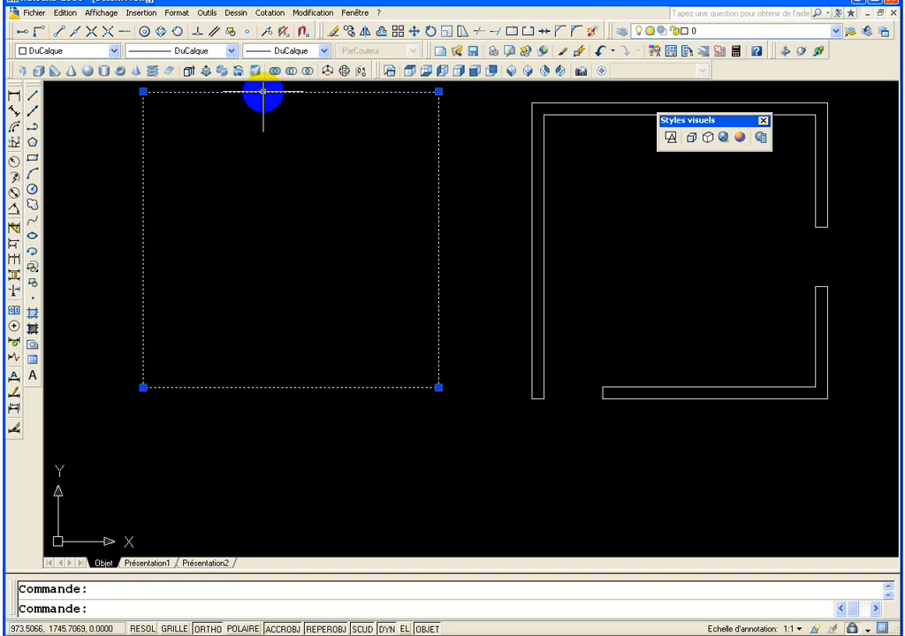
pyautogui.moveTo(271, 165); pyautogui.dragTo(270, 173, button='middle')
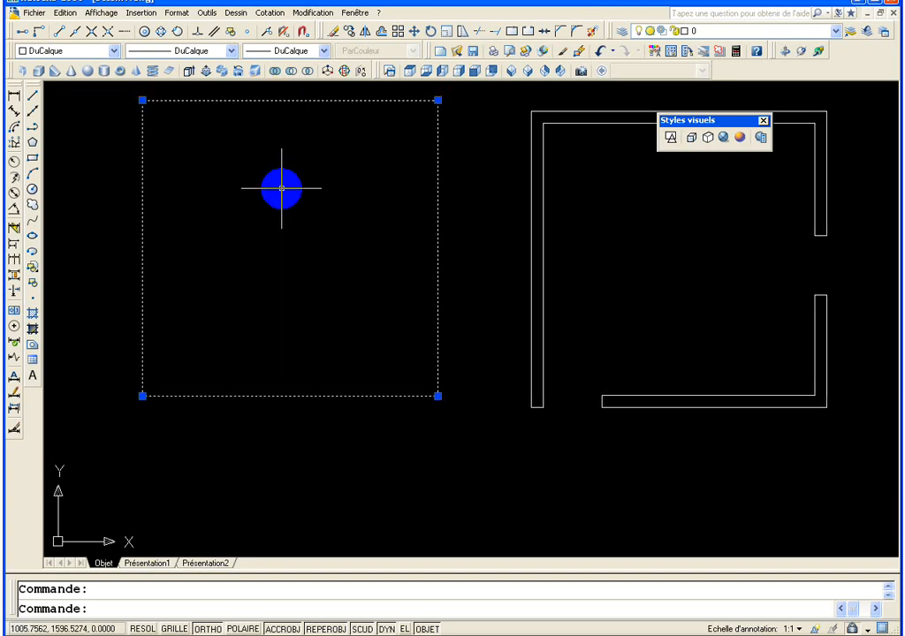
pyautogui.press('Escape')
# - In an isometric view, copy the square polyline by its front corner onto the top front outer corner of the walls
pyautogui.scroll(-2, 295, 209)
pyautogui.moveTo(279, 268); pyautogui.dragTo(260, 328, button='middle')
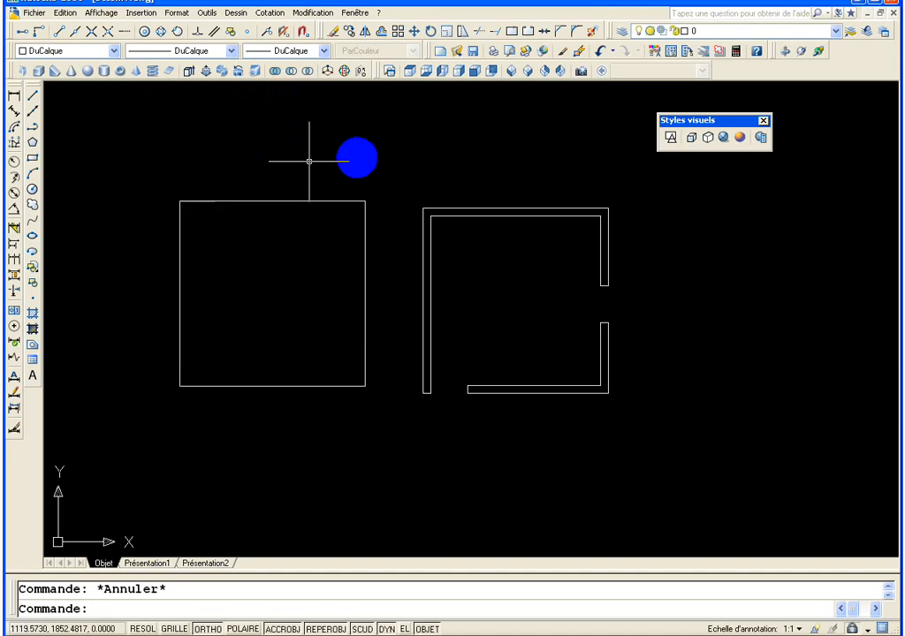
pyautogui.click(512, 74)
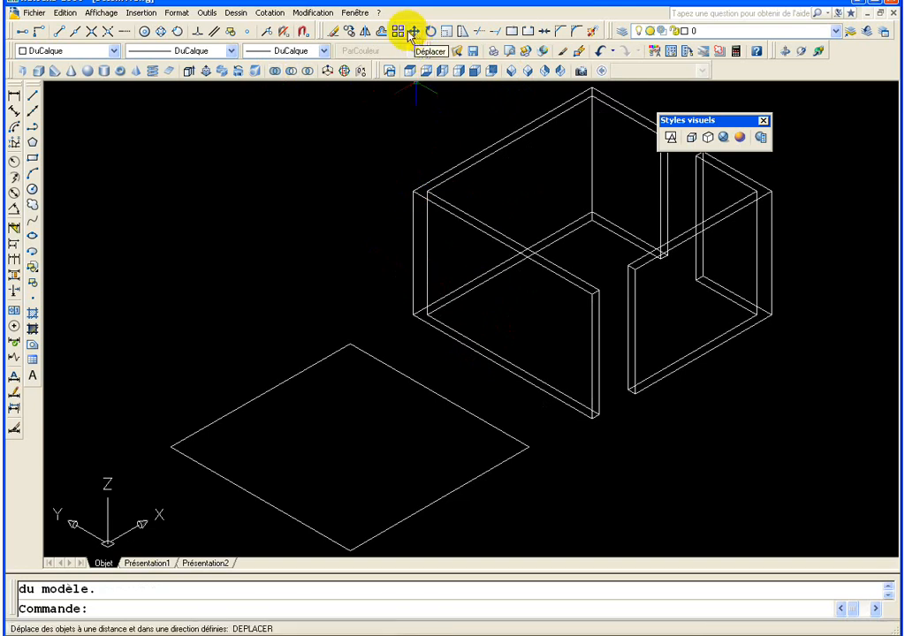
pyautogui.click(352, 33)
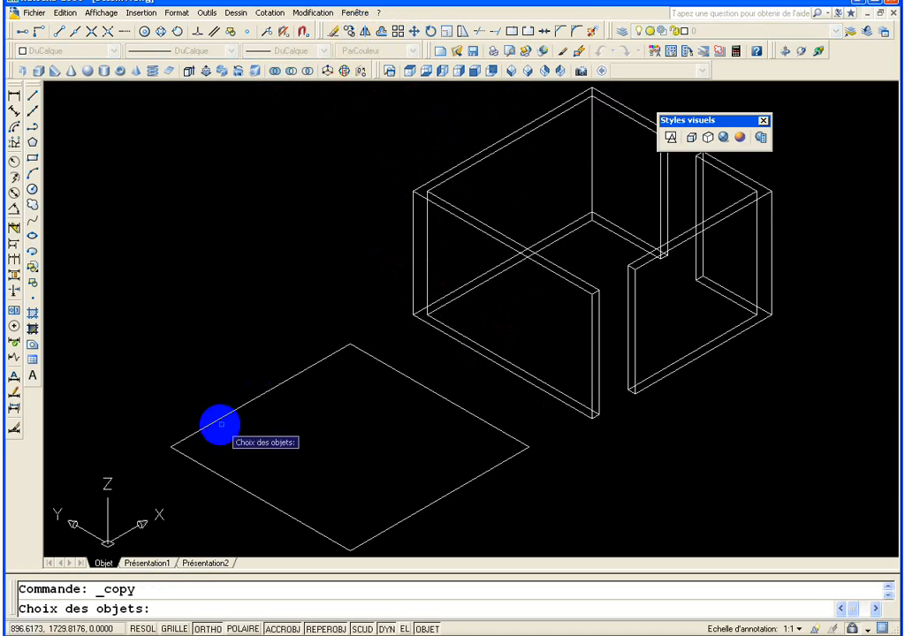
pyautogui.click(216, 420)
pyautogui.press('Return')
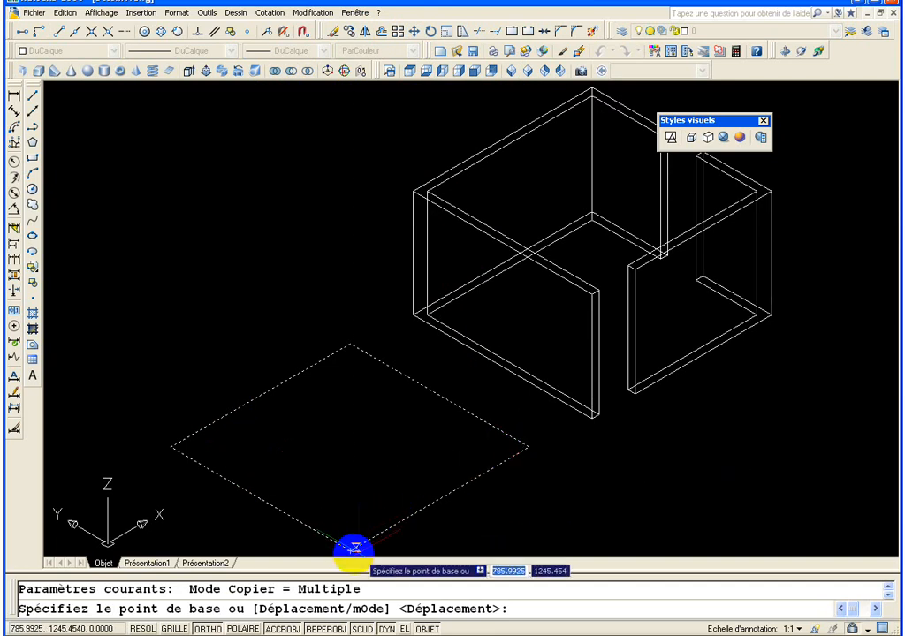
pyautogui.click(350, 550)
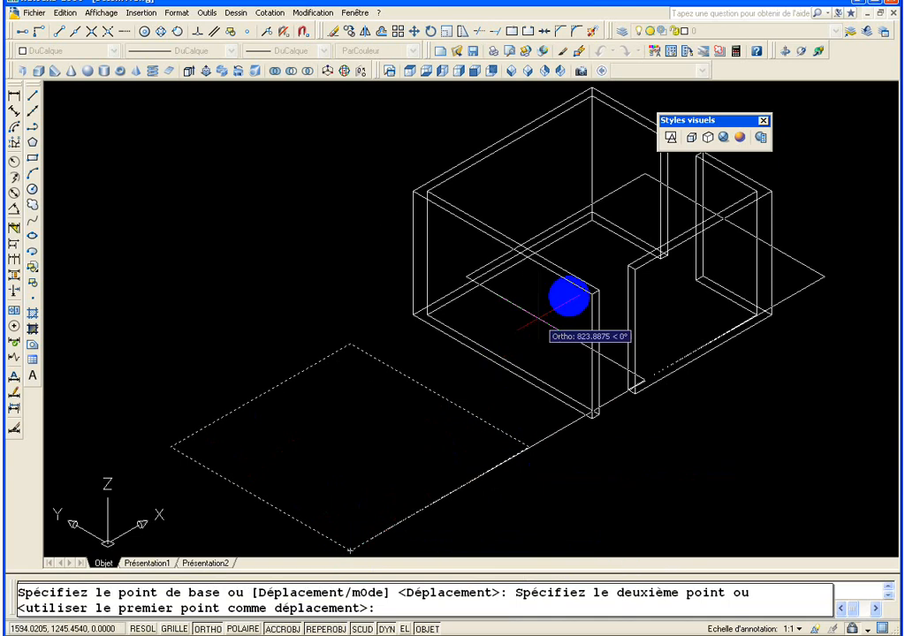
pyautogui.scroll(4, 592, 293)
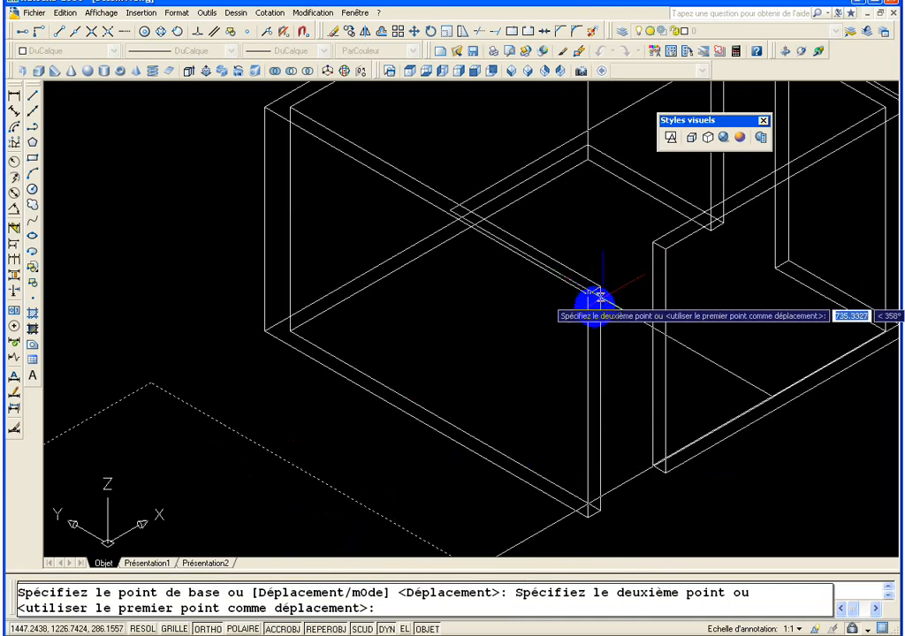
pyautogui.click(588, 294)
# - Place a second copy of the square polyline at the bottom front outer corner of the walls, end copying and show the full drawing
pyautogui.moveTo(611, 509); pyautogui.dragTo(517, 384, button='middle')
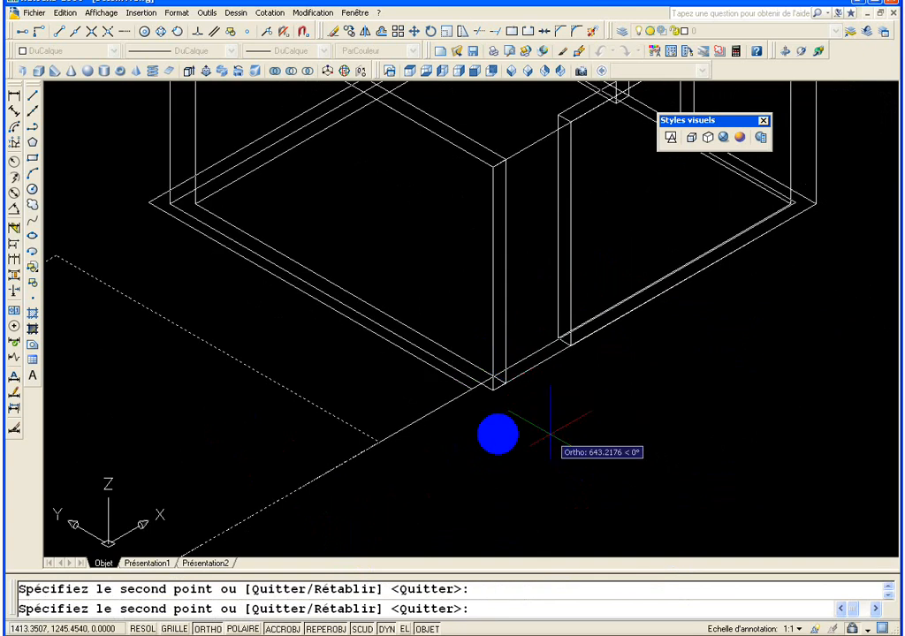
pyautogui.press('Escape')
pyautogui.scroll(-4, 413, 397)
pyautogui.middleClick(386, 430)
pyautogui.middleClick(386, 430)
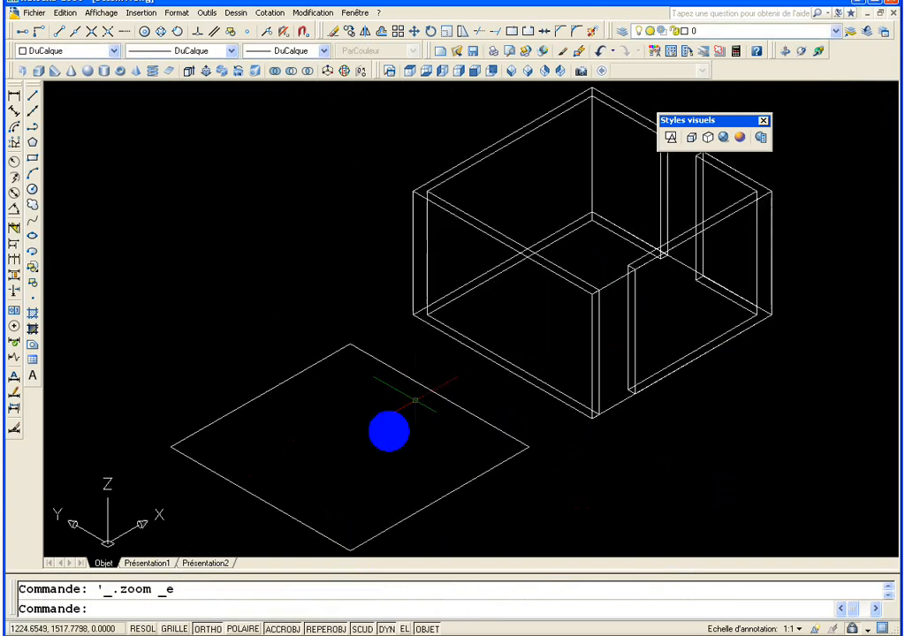
# - Display the walls and square outlines in the Conceptual visual style
pyautogui.moveTo(381, 404); pyautogui.dragTo(304, 437, button='middle')
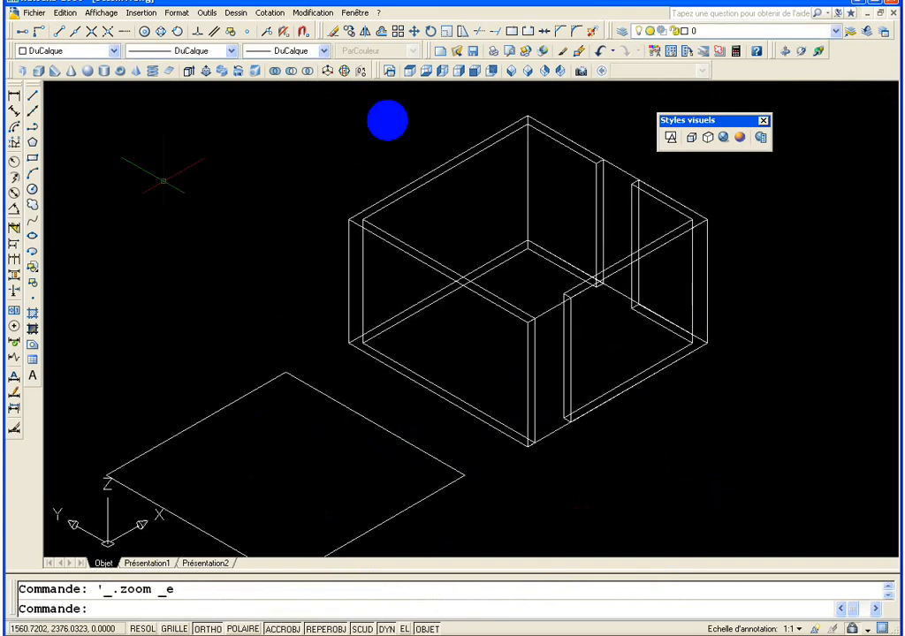
pyautogui.click(739, 137)
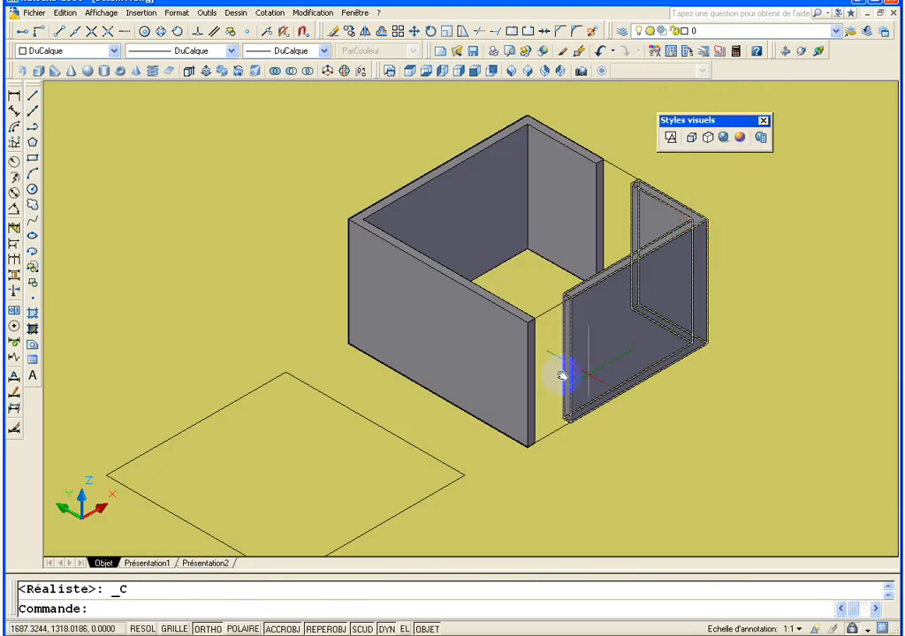
pyautogui.moveTo(565, 374); pyautogui.dragTo(515, 376, button='middle')
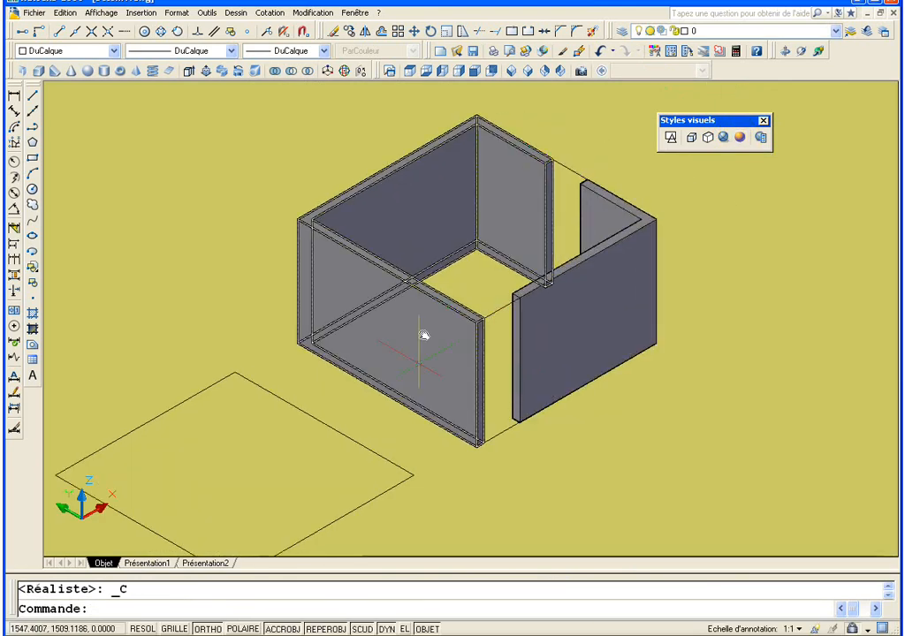
pyautogui.moveTo(424, 336); pyautogui.dragTo(439, 264, button='middle')
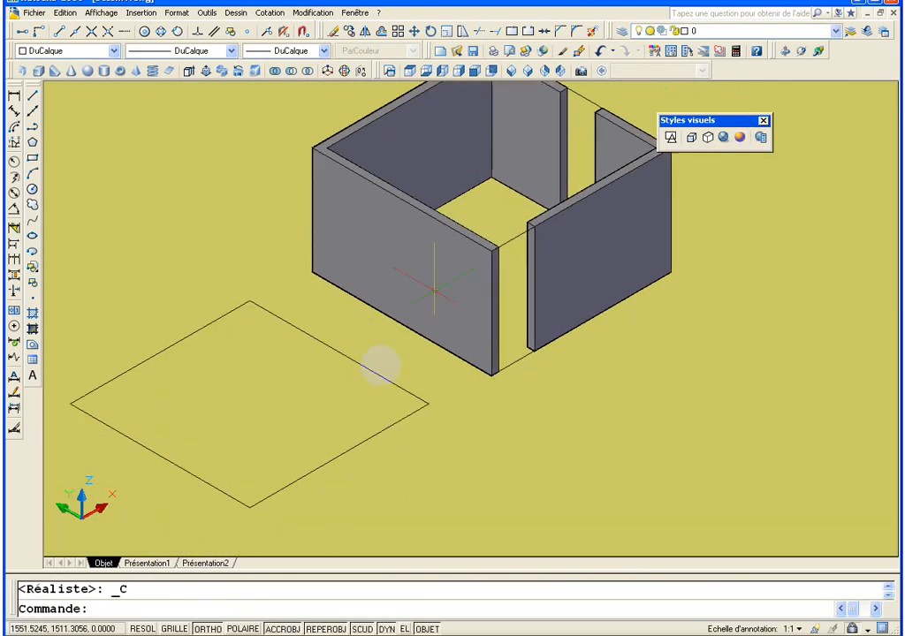
# - Extrude the square polyline on top of the walls 20 upward as a roof slab
pyautogui.click(190, 78)
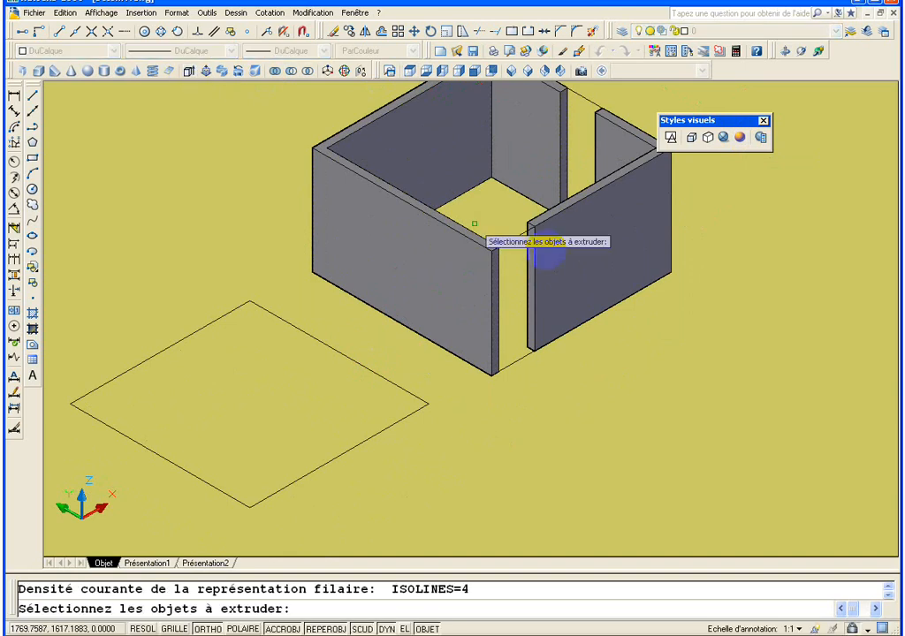
pyautogui.click(520, 231)
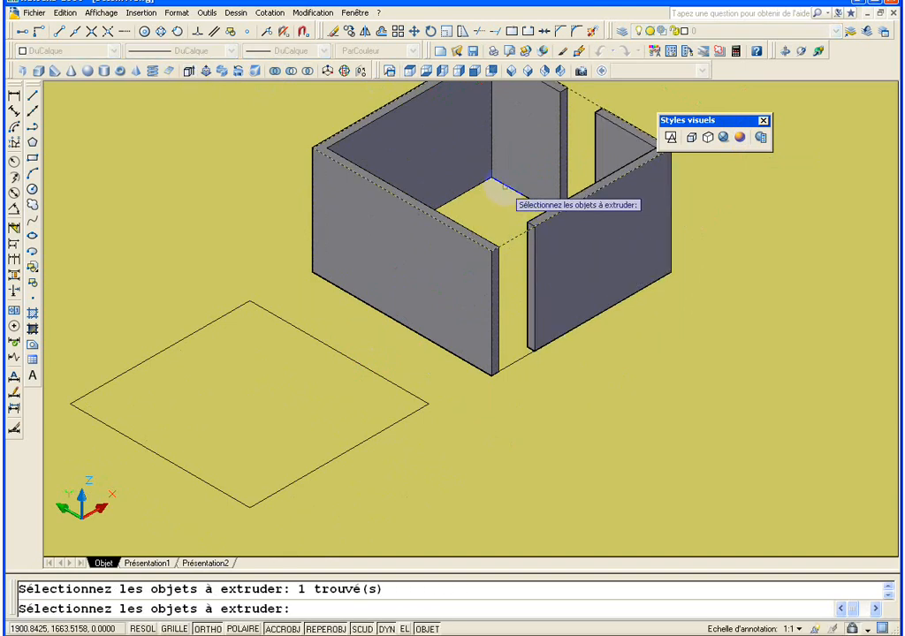
pyautogui.press('Return')
pyautogui.write('20')
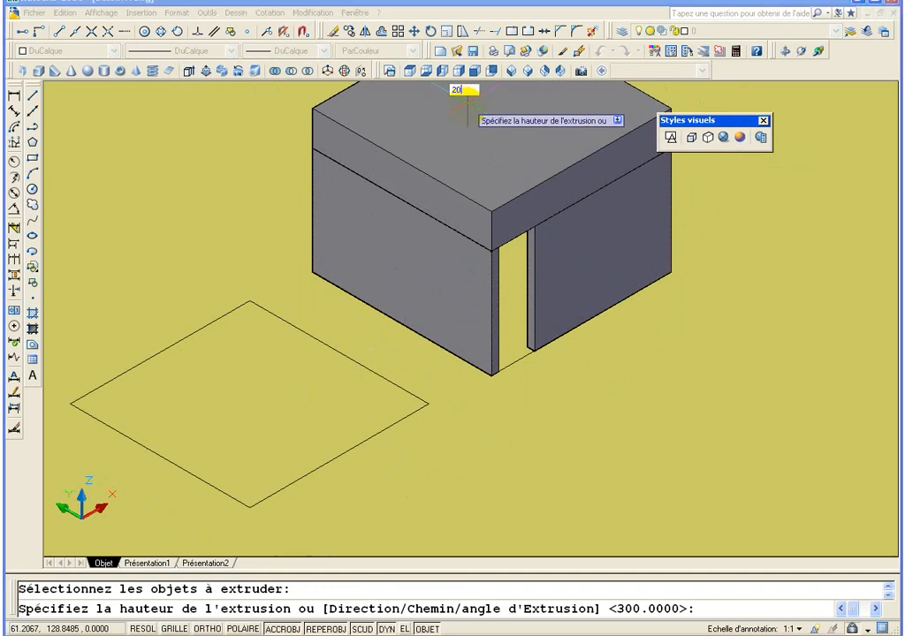
pyautogui.press('Return')
# - Extrude the square polyline at the base of the walls 25 downward as a floor slab
pyautogui.keyDown('shift'); pyautogui.moveTo(521, 238); pyautogui.dragTo(530, 274, button='middle'); pyautogui.keyUp('shift')
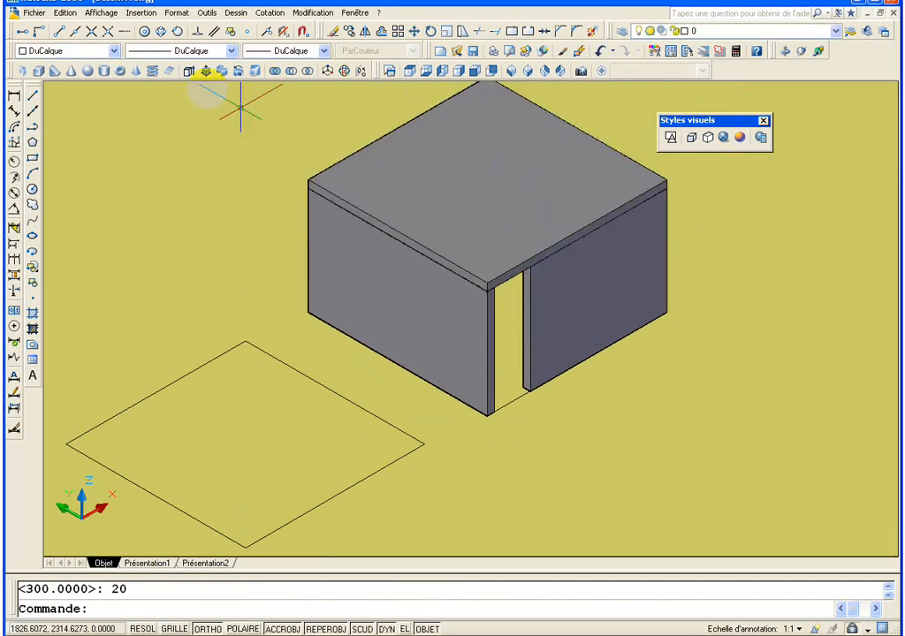
pyautogui.click(189, 71)
pyautogui.click(526, 386)
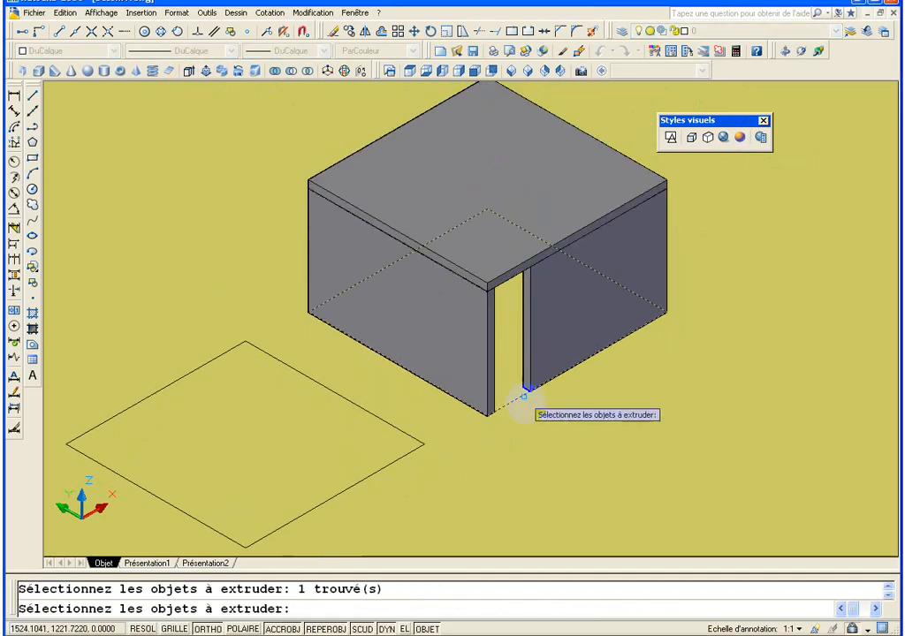
pyautogui.press('Return')
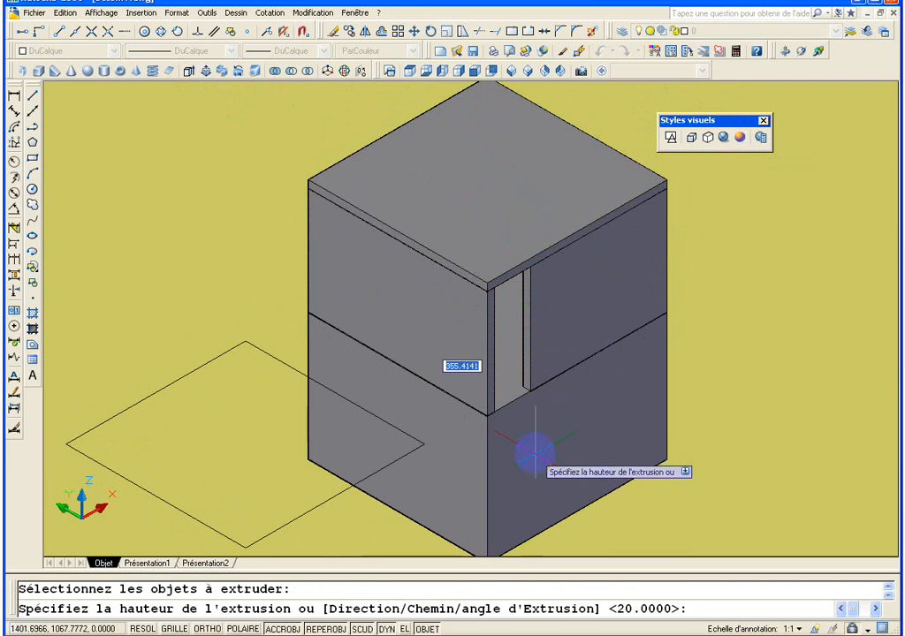
pyautogui.write('25')
pyautogui.press('Return')
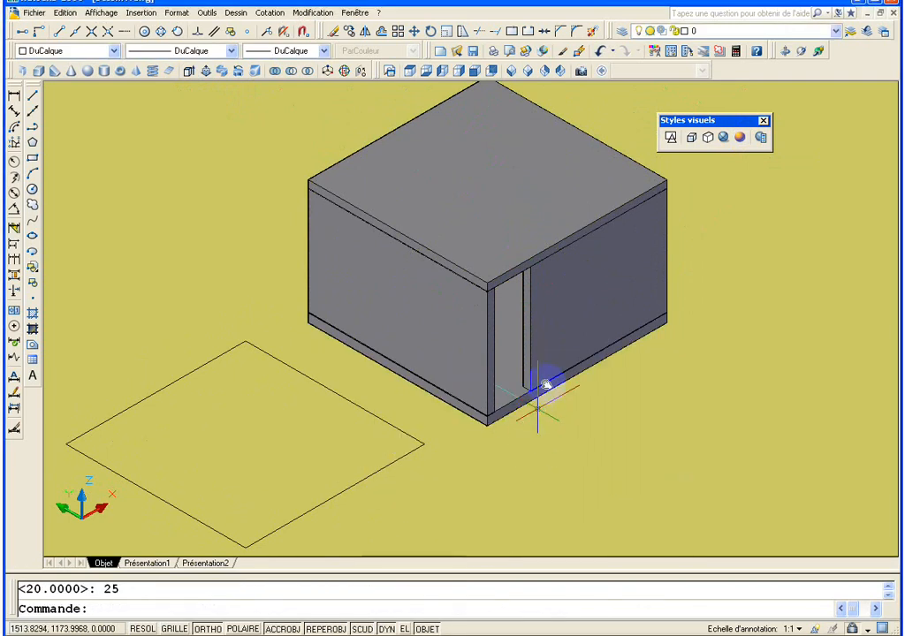
# - Extrude the original square polyline beside the room 100 downward
pyautogui.moveTo(537, 408); pyautogui.dragTo(550, 375, button='middle')
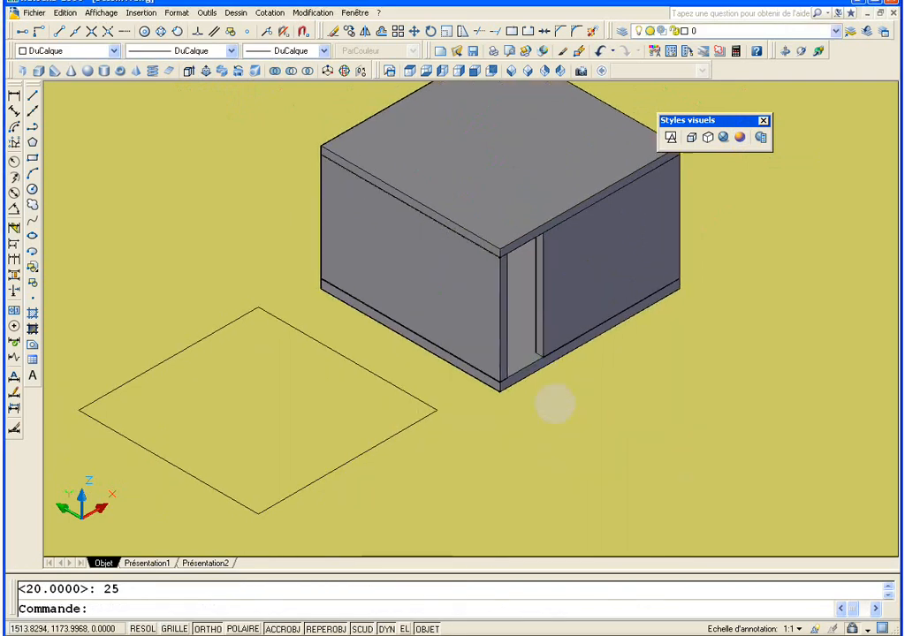
pyautogui.click(187, 72)
pyautogui.click(327, 472)
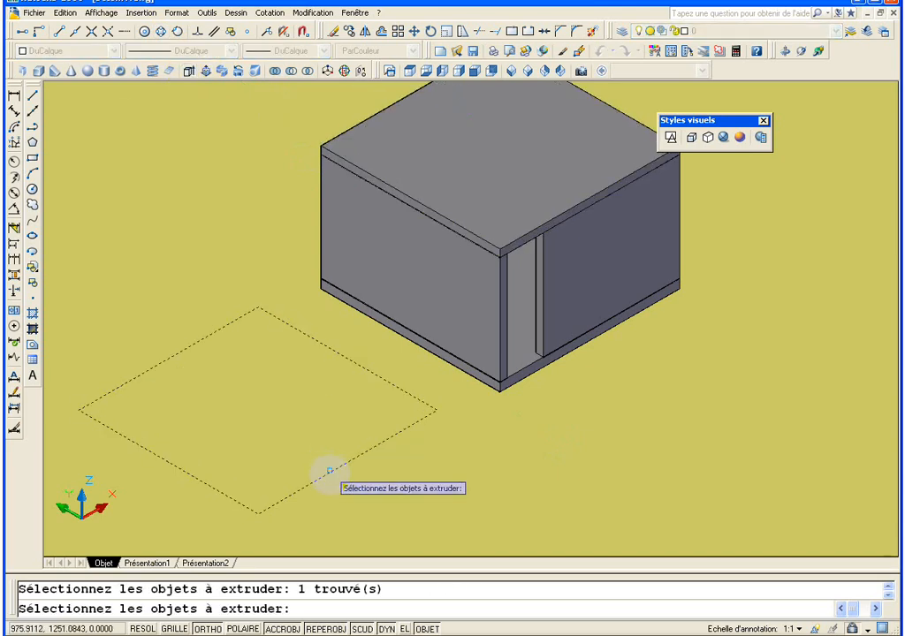
pyautogui.press('Return')
pyautogui.write('100')
pyautogui.press('Return')
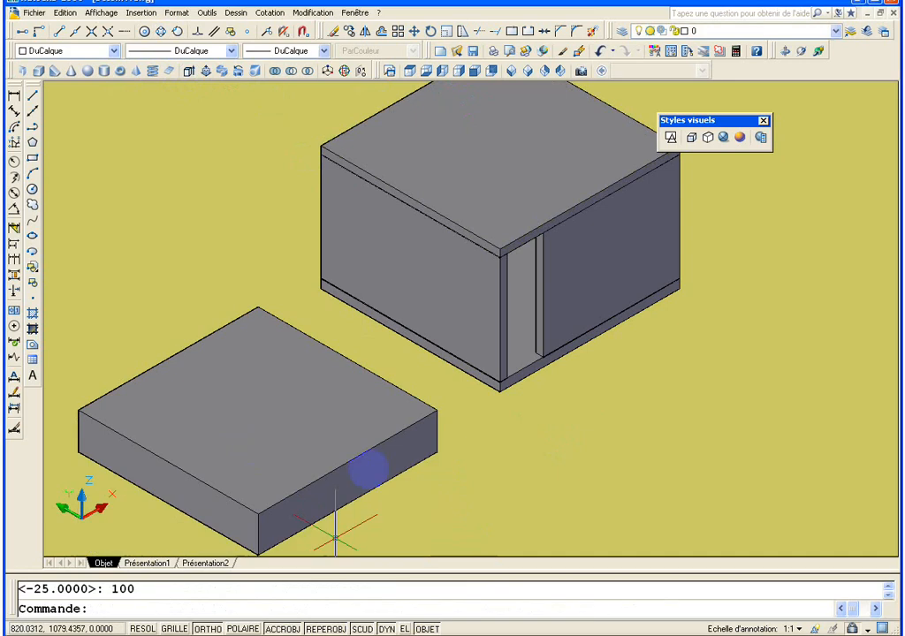
# - Move the 100-thick block from its front corner to the matching bottom corner of the floor slab, directly beneath the room
pyautogui.scroll(2, 386, 433)
pyautogui.scroll(-1, 385, 433)
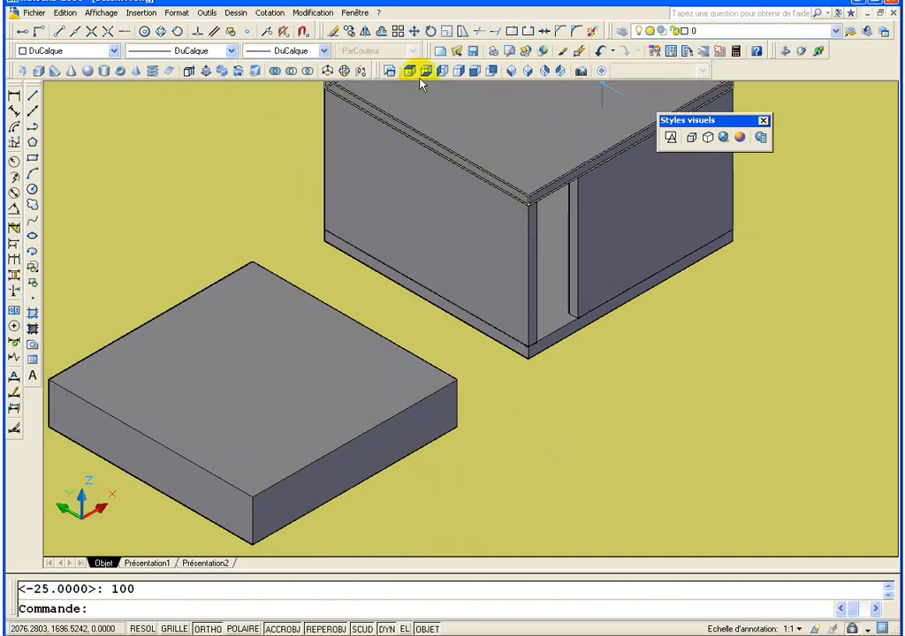
pyautogui.click(413, 32)
pyautogui.click(354, 384)
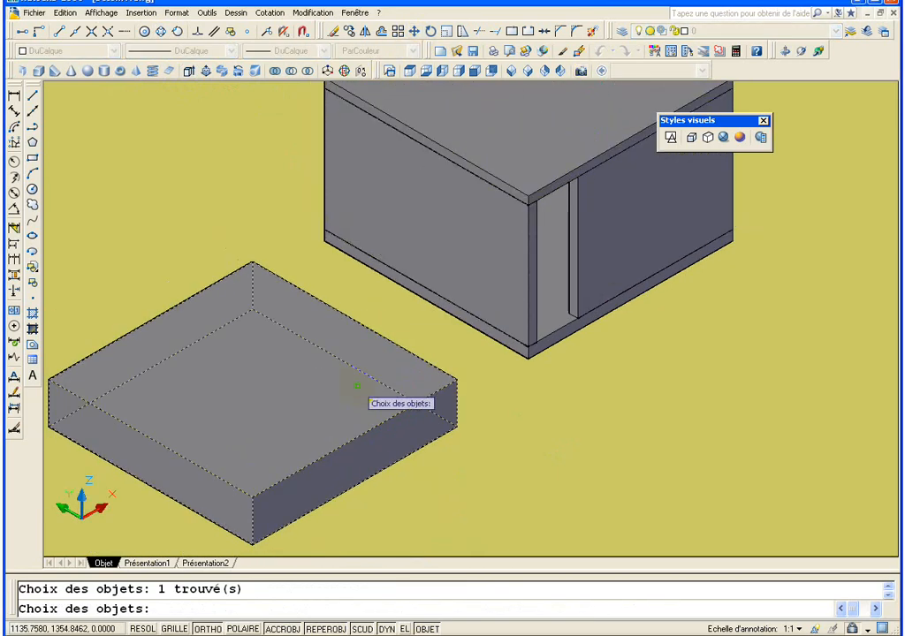
pyautogui.press('Return')
pyautogui.click(252, 497)
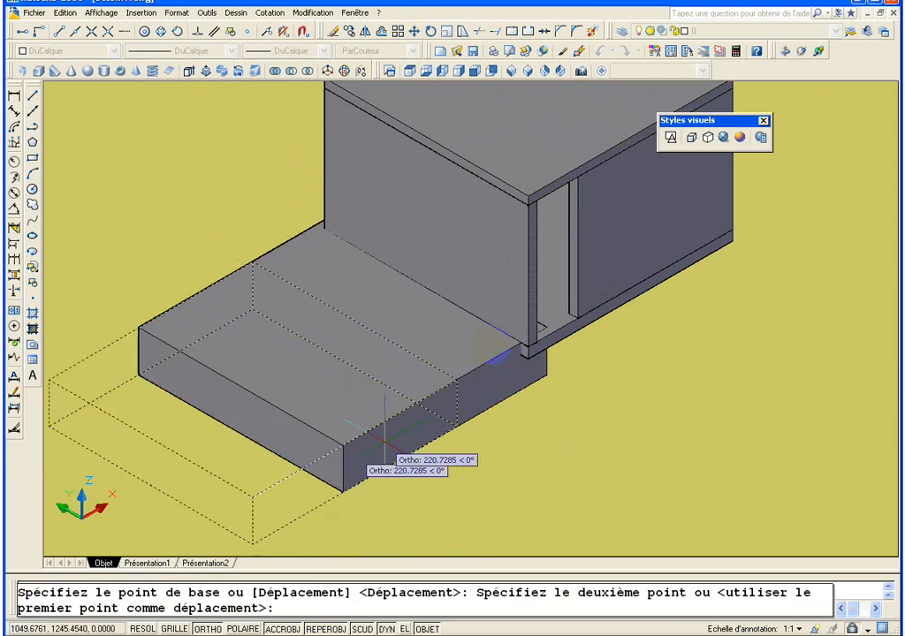
pyautogui.click(527, 353)
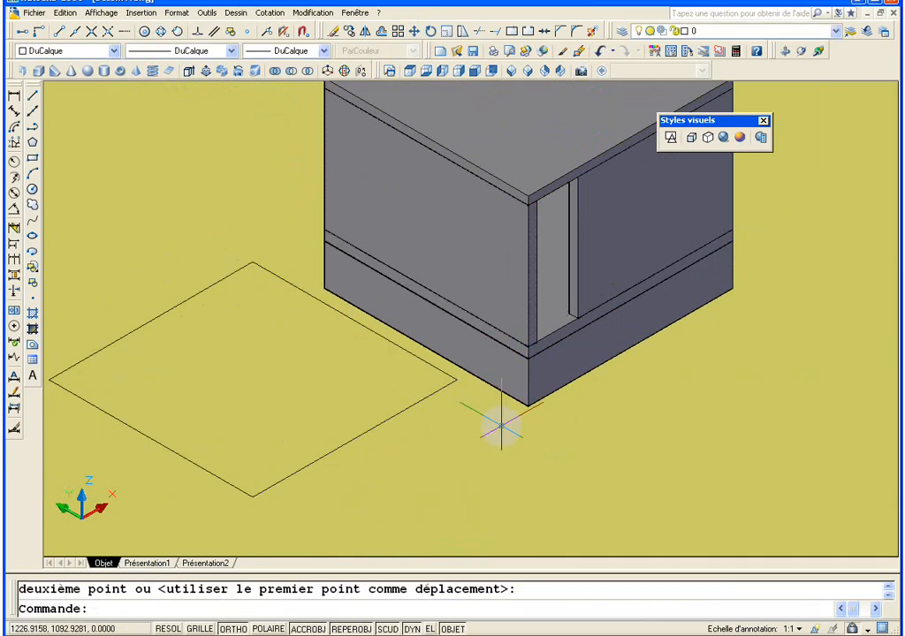
pyautogui.press('Return')
pyautogui.press('Escape')
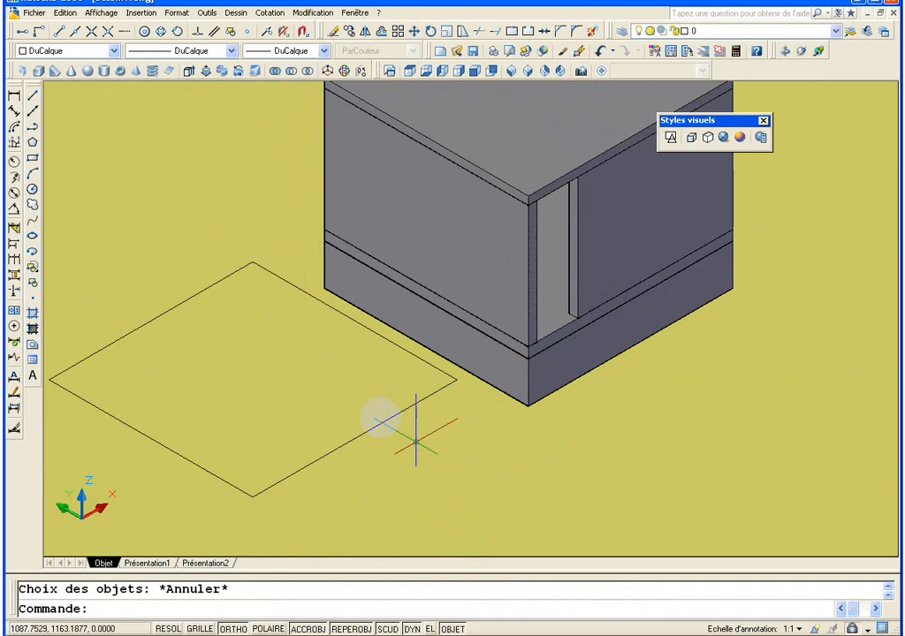
# - Erase the four leftover lines of the square outline beside the room
pyautogui.click(415, 439)
pyautogui.click(328, 372)
pyautogui.press('Delete')
pyautogui.click(295, 507)
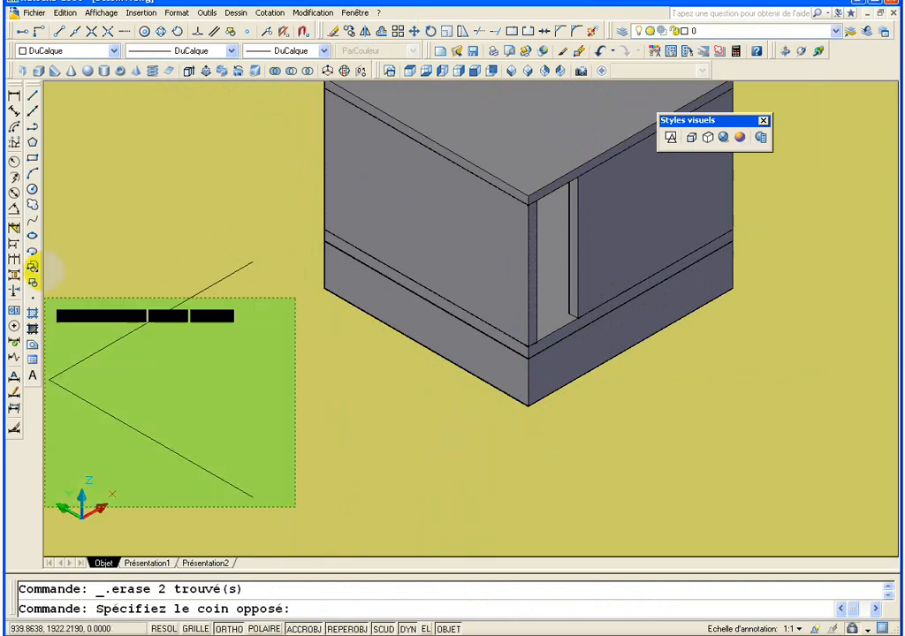
pyautogui.click(101, 298)
pyautogui.press('Delete')
pyautogui.middleClick(277, 318)
pyautogui.middleClick(276, 318)
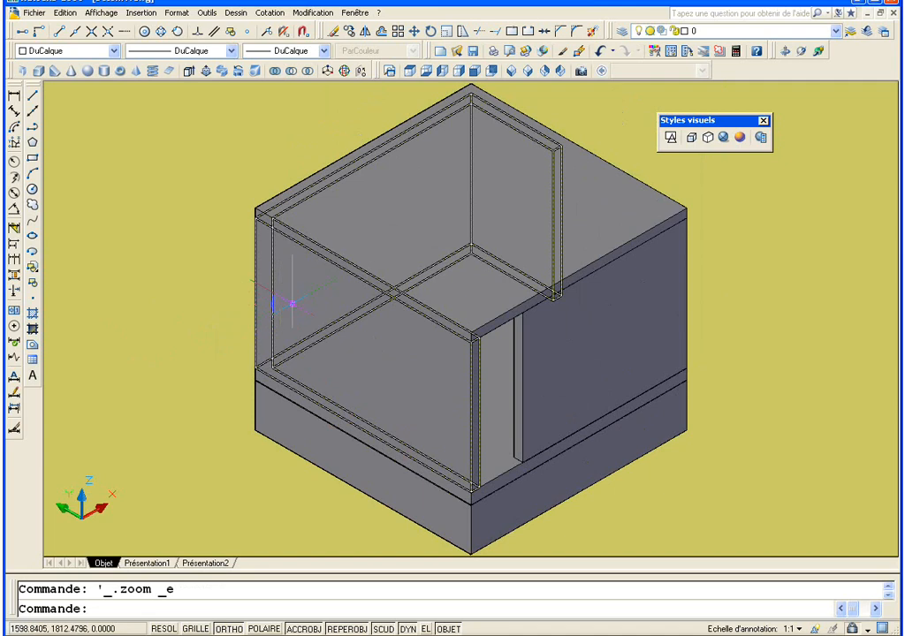
# - Create a new layer named "la dalle" and apply it to the drawing
pyautogui.moveTo(804, 360); pyautogui.dragTo(781, 369, button='middle')
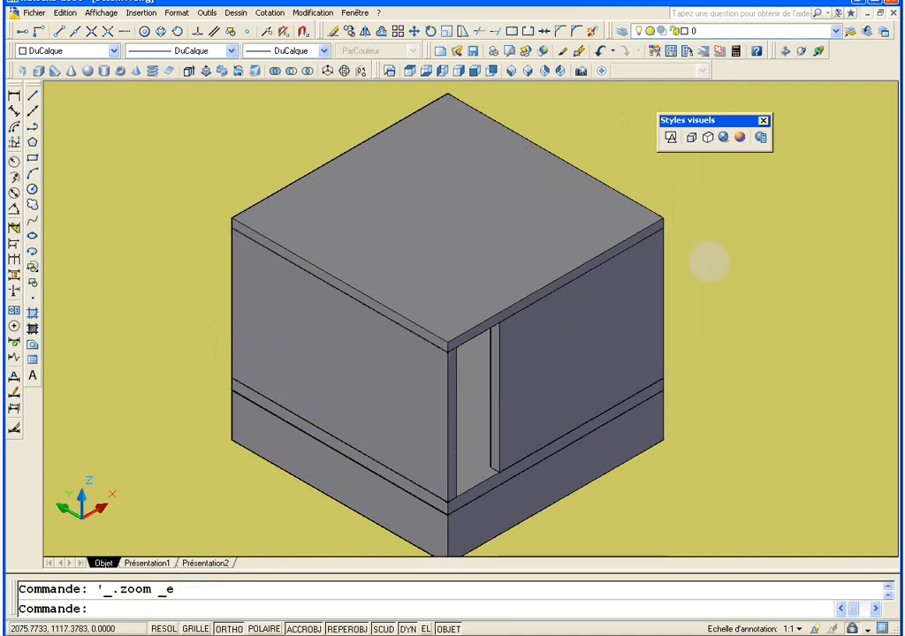
pyautogui.click(803, 55)
pyautogui.moveTo(586, 358); pyautogui.dragTo(511, 386)
pyautogui.moveTo(559, 371); pyautogui.dragTo(499, 337)
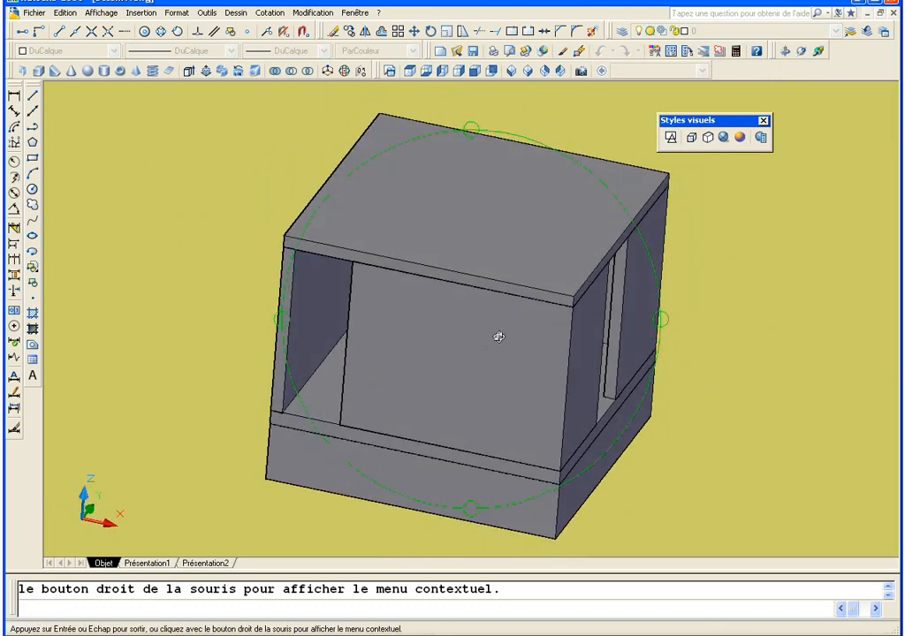
pyautogui.press('Escape')
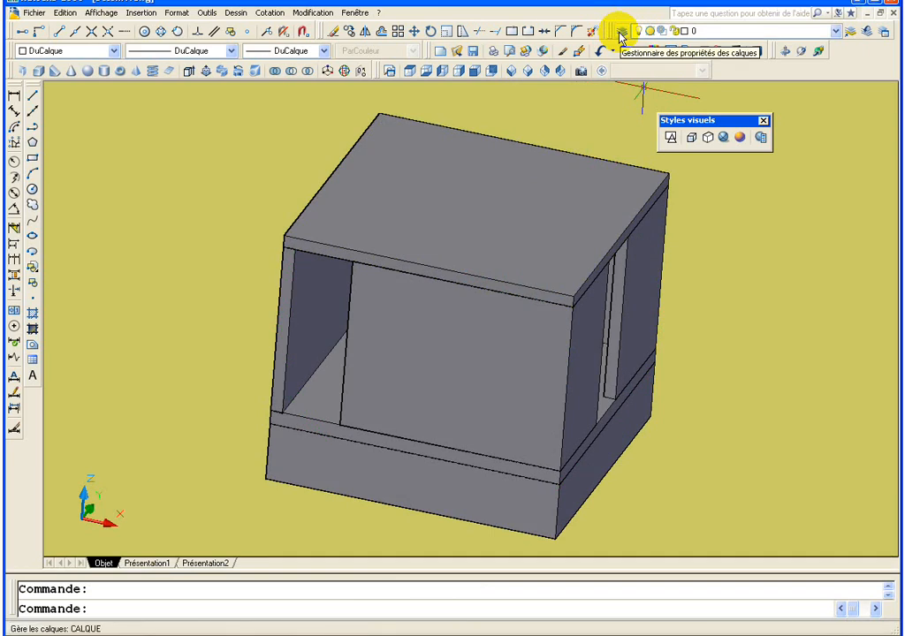
pyautogui.click(621, 34)
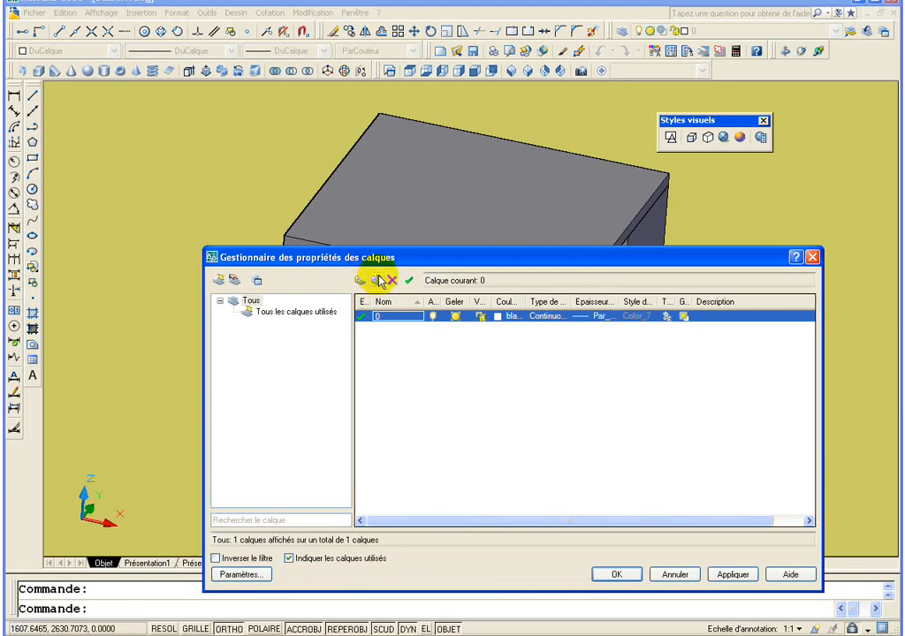
pyautogui.click(378, 280)
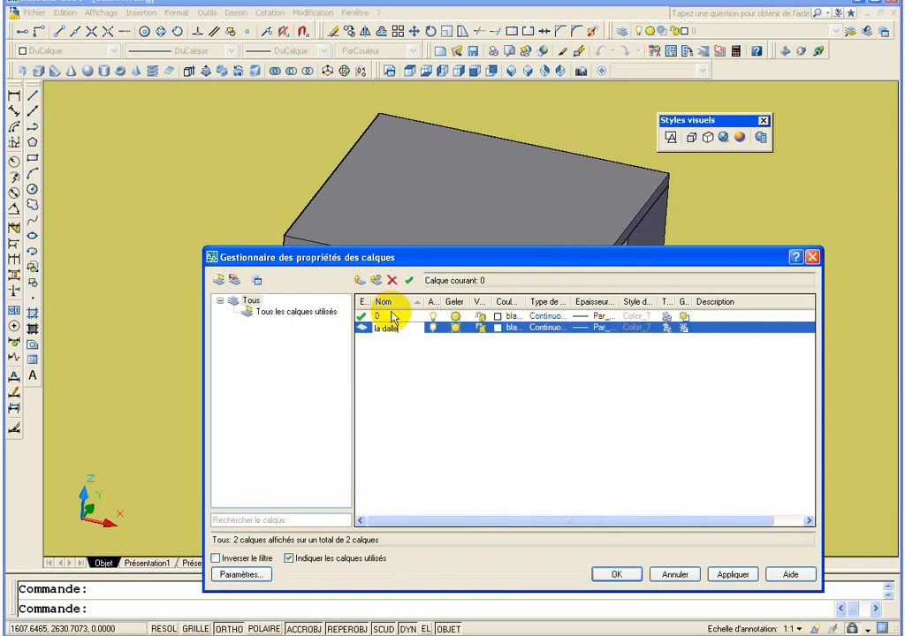
pyautogui.click(733, 575)
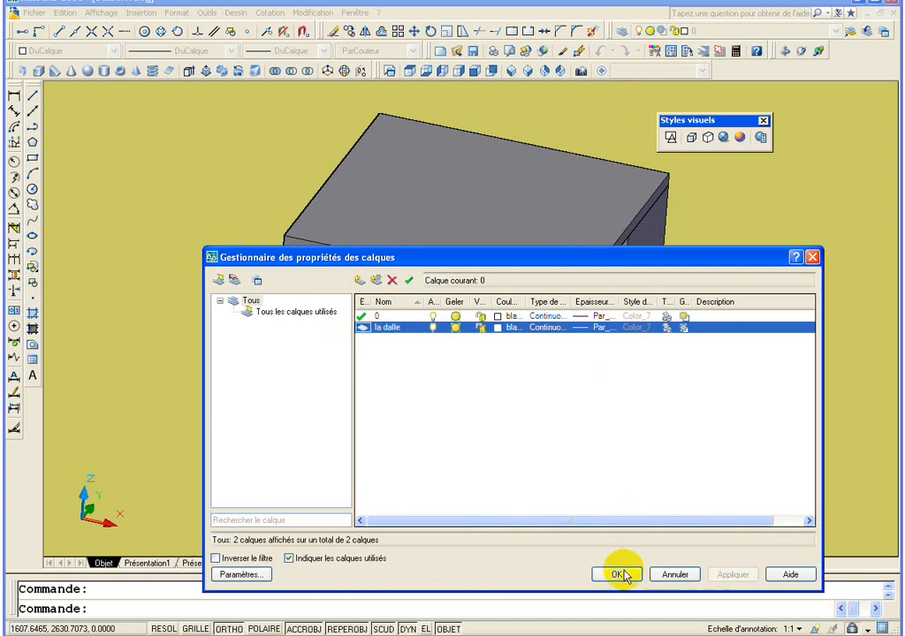
pyautogui.click(616, 575)
# - Assign the roof slab to the "la dalle" layer and turn that layer off
pyautogui.click(484, 266)
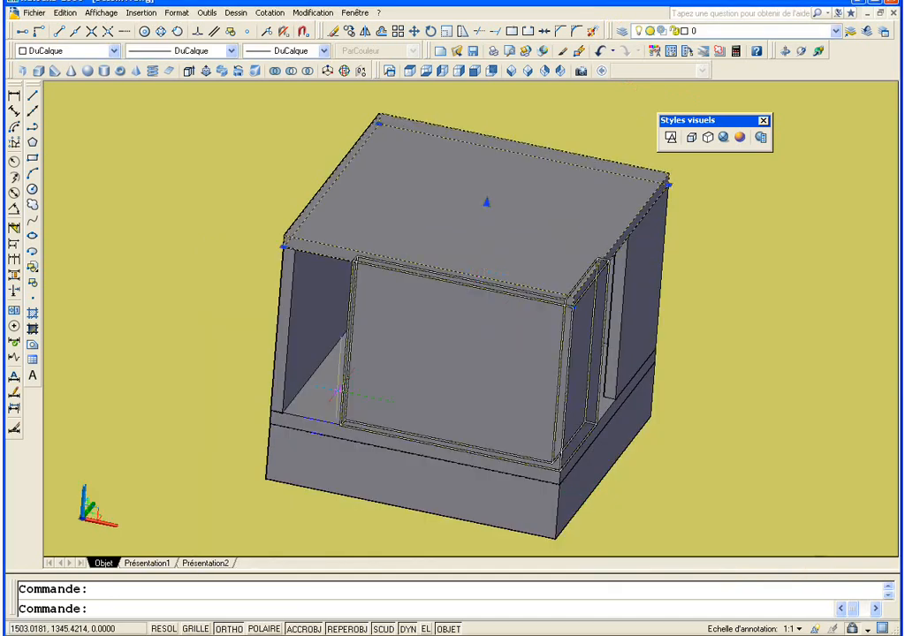
pyautogui.click(708, 32)
pyautogui.click(702, 58)
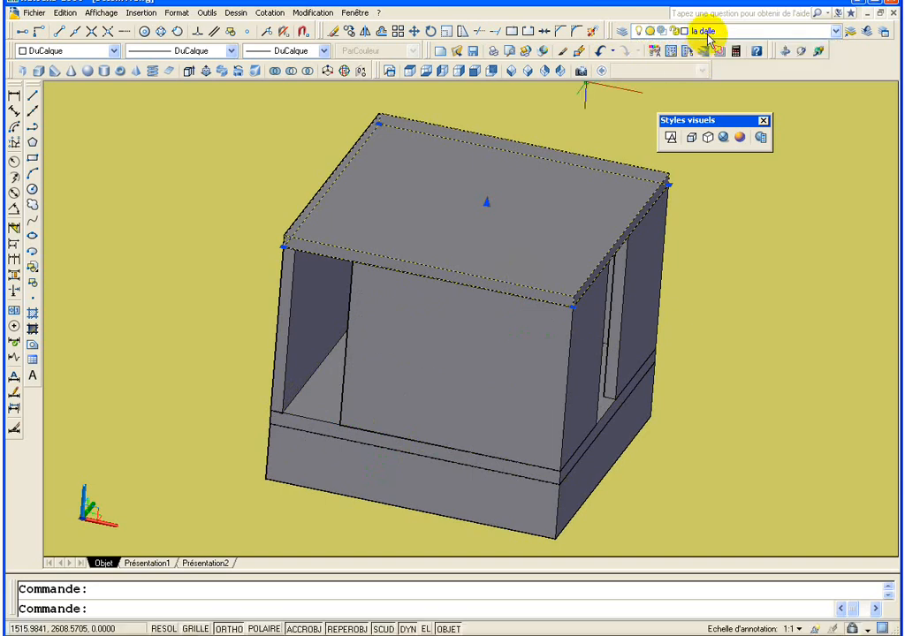
pyautogui.click(696, 31)
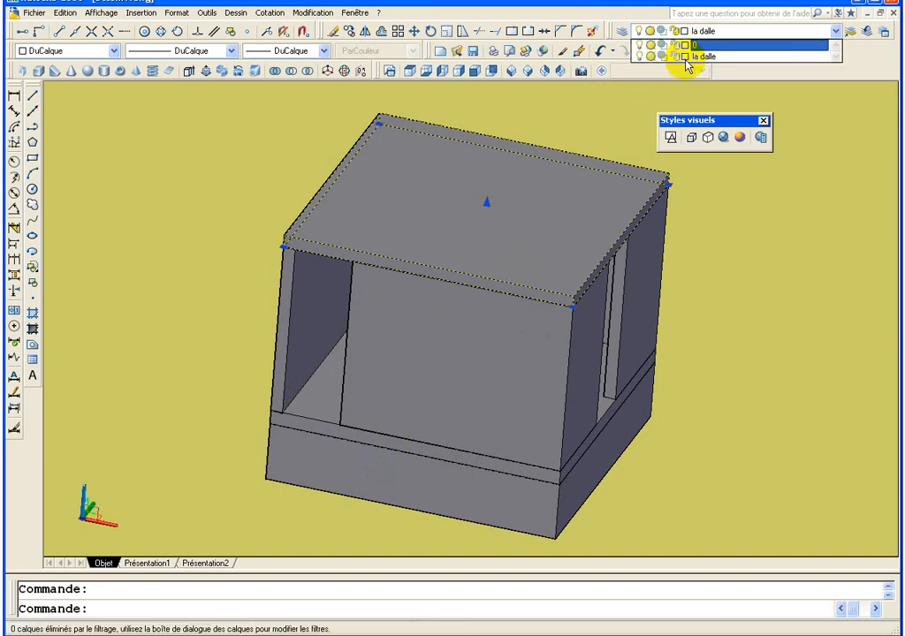
pyautogui.click(639, 57)
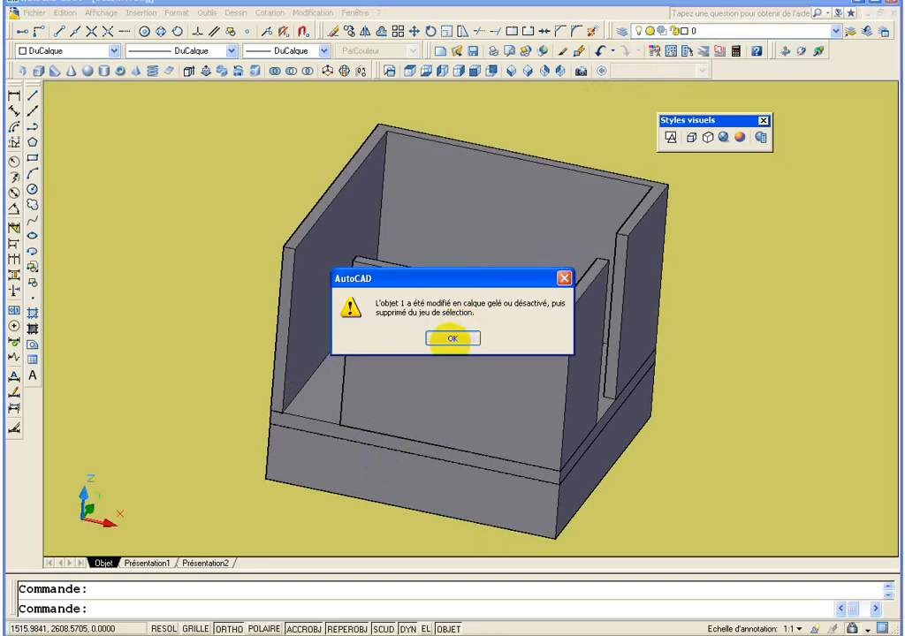
pyautogui.click(452, 338)
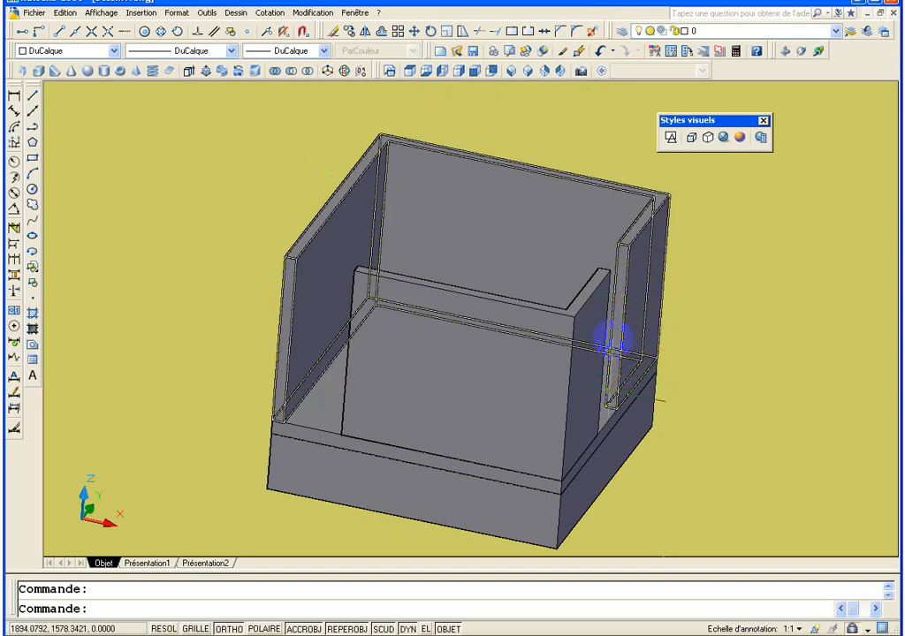
# - In a 2D wireframe top view, draw a rectangle filling the opening in the east wall between opposite wall corners
pyautogui.click(412, 73)
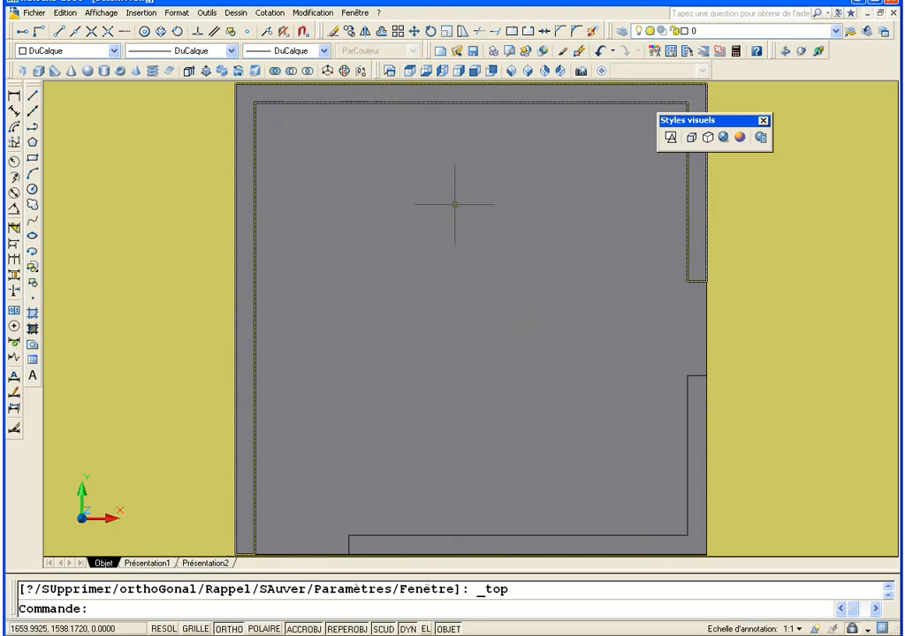
pyautogui.click(671, 138)
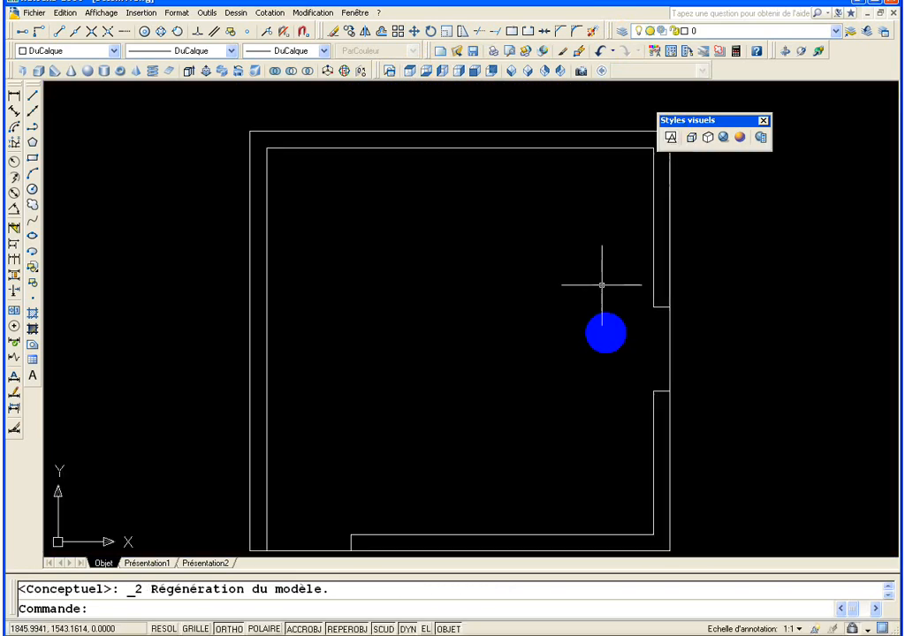
pyautogui.click(33, 157)
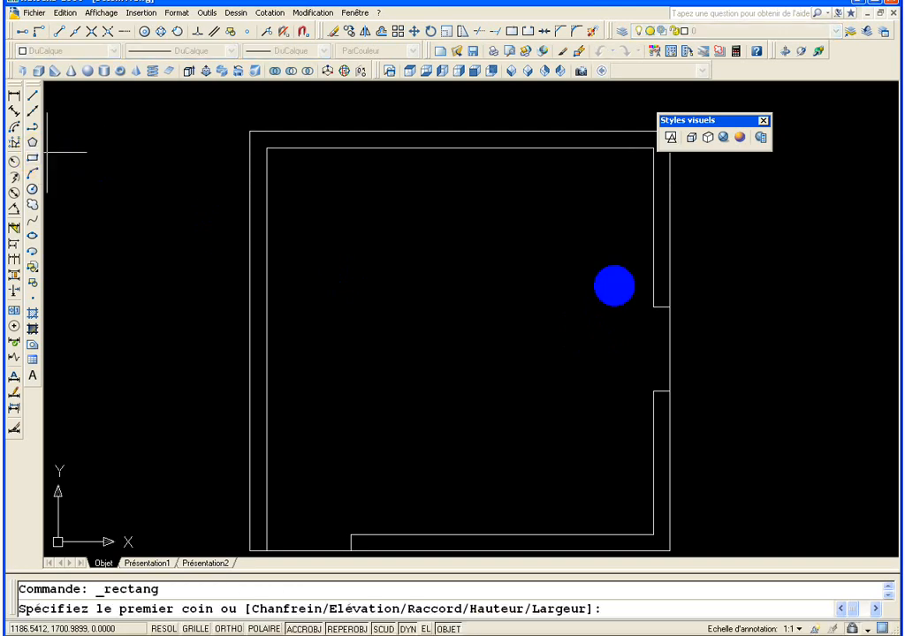
pyautogui.click(670, 307)
pyautogui.click(654, 392)
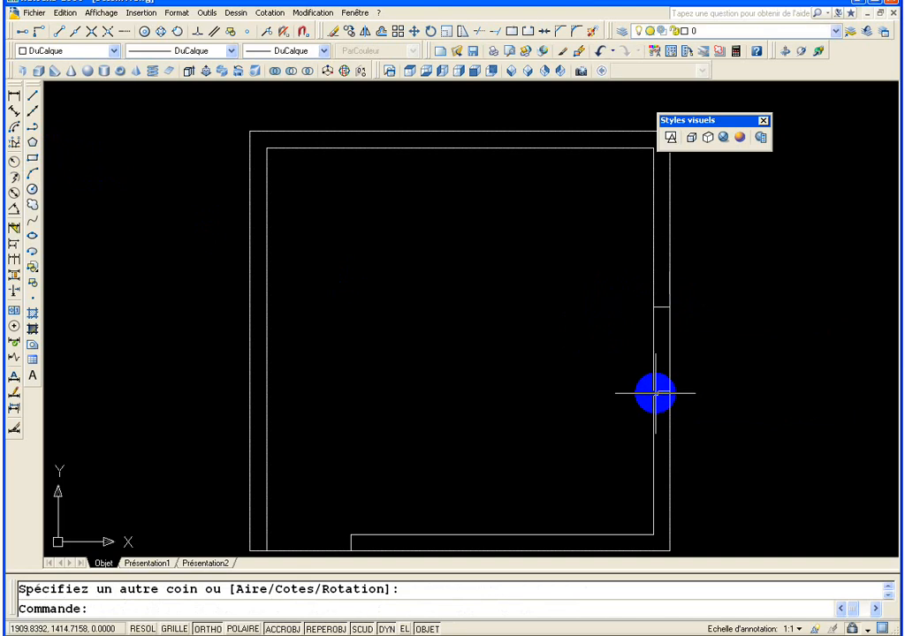
# - Display the model in 3D in the Conceptual visual style, facing the wall opening that holds the rectangle
pyautogui.click(512, 74)
pyautogui.keyDown('shift'); pyautogui.moveTo(593, 372); pyautogui.dragTo(561, 349, button='middle'); pyautogui.keyUp('shift')
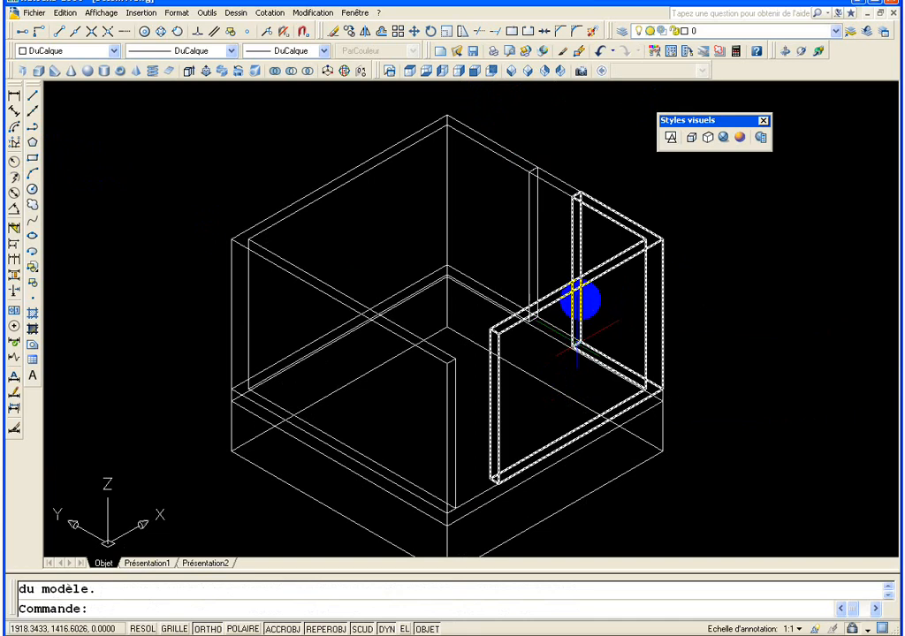
pyautogui.click(738, 137)
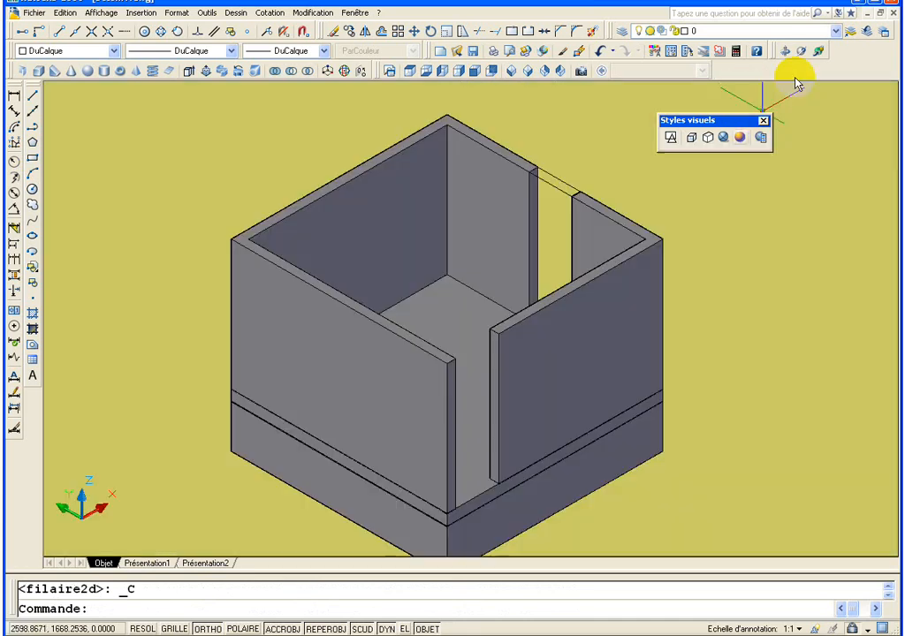
pyautogui.click(801, 50)
pyautogui.moveTo(511, 420)
pyautogui.mouseDown()
pyautogui.moveTo(388, 415)
pyautogui.moveTo(292, 307)
pyautogui.moveTo(512, 400)
pyautogui.moveTo(446, 338)
pyautogui.moveTo(502, 355)
pyautogui.mouseUp()
pyautogui.rightClick(503, 355)
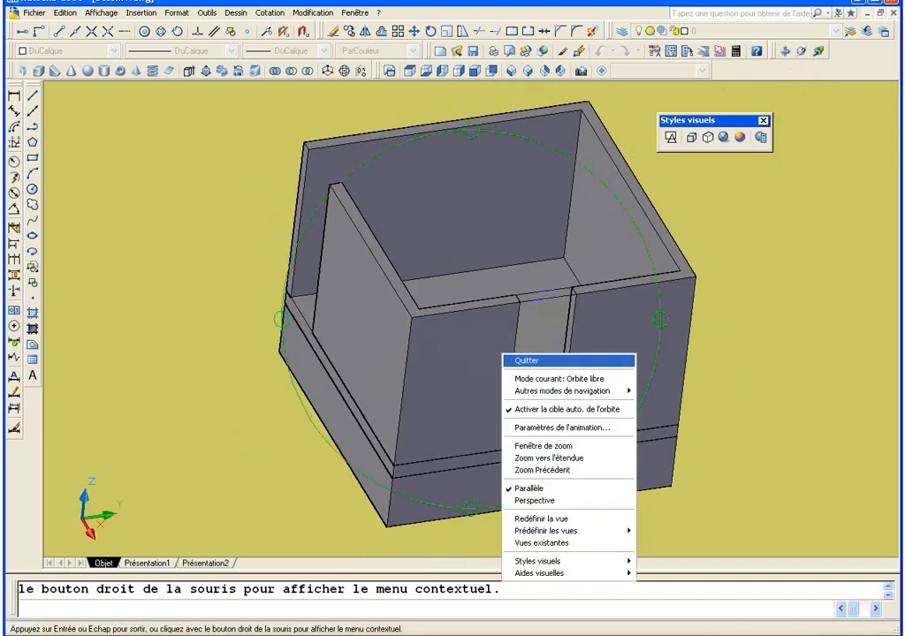
pyautogui.click(517, 361)
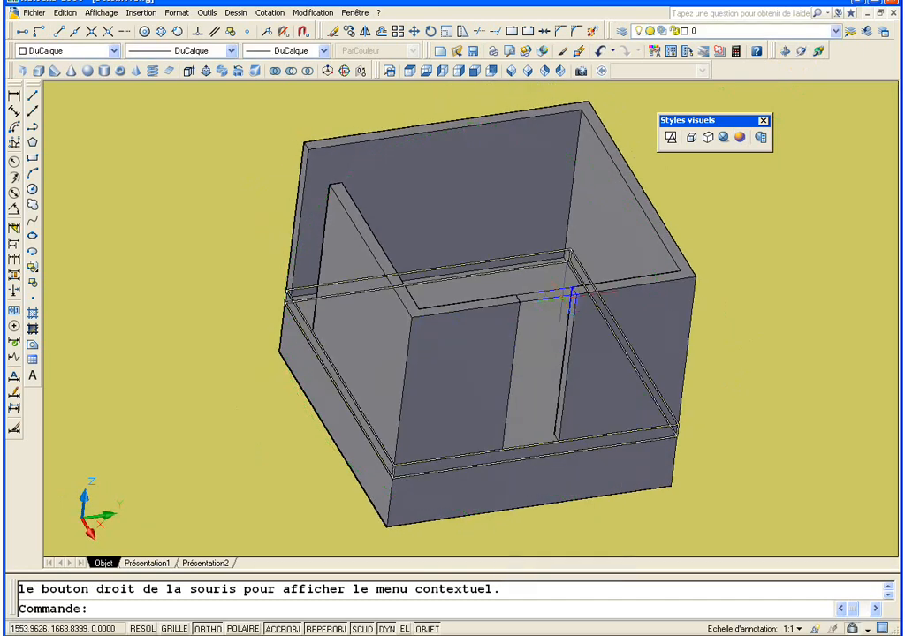
# - Copy the rectangle from the top corner of the wall opening straight down to the corresponding corner at its base
pyautogui.click(352, 33)
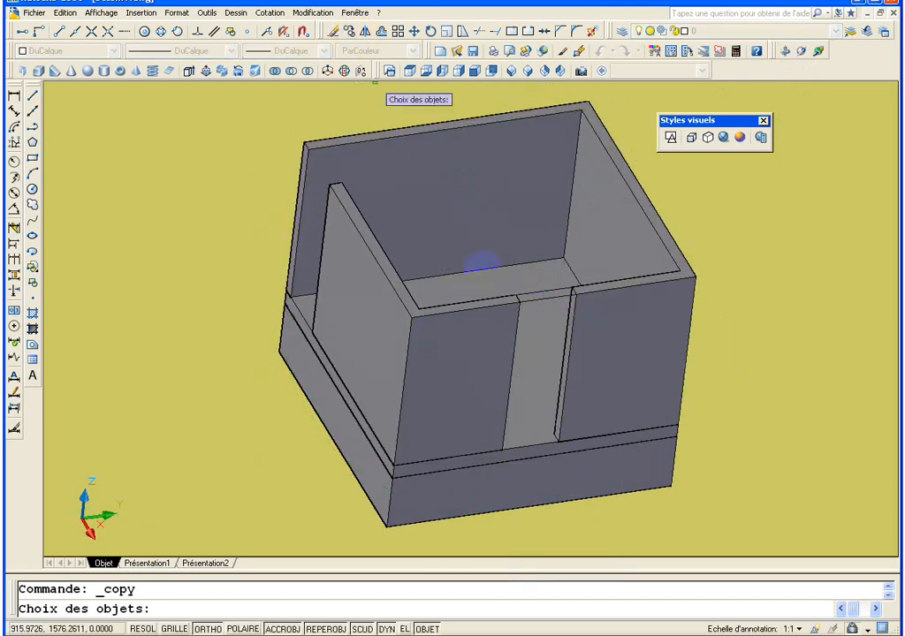
pyautogui.click(519, 300)
pyautogui.press('Return')
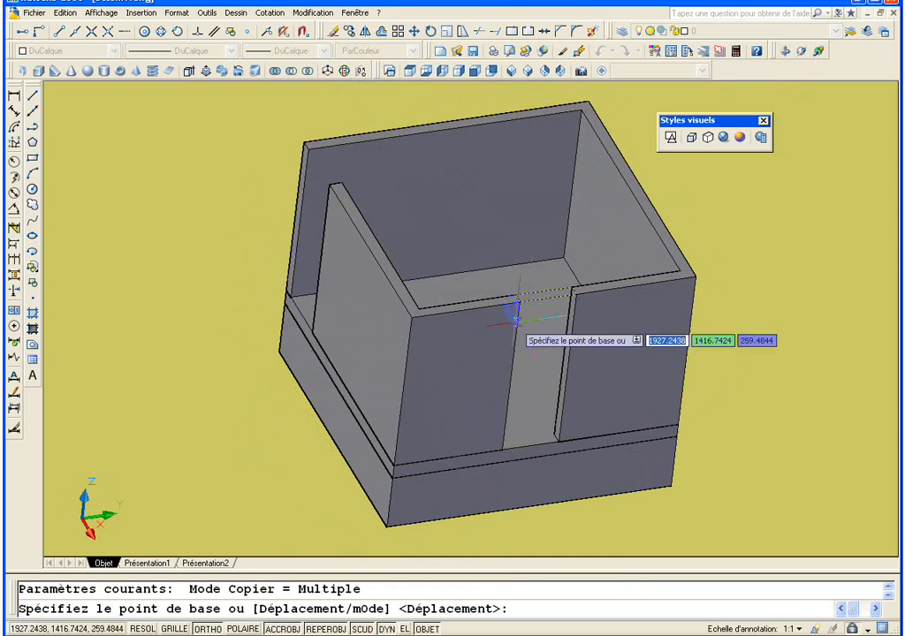
pyautogui.click(517, 302)
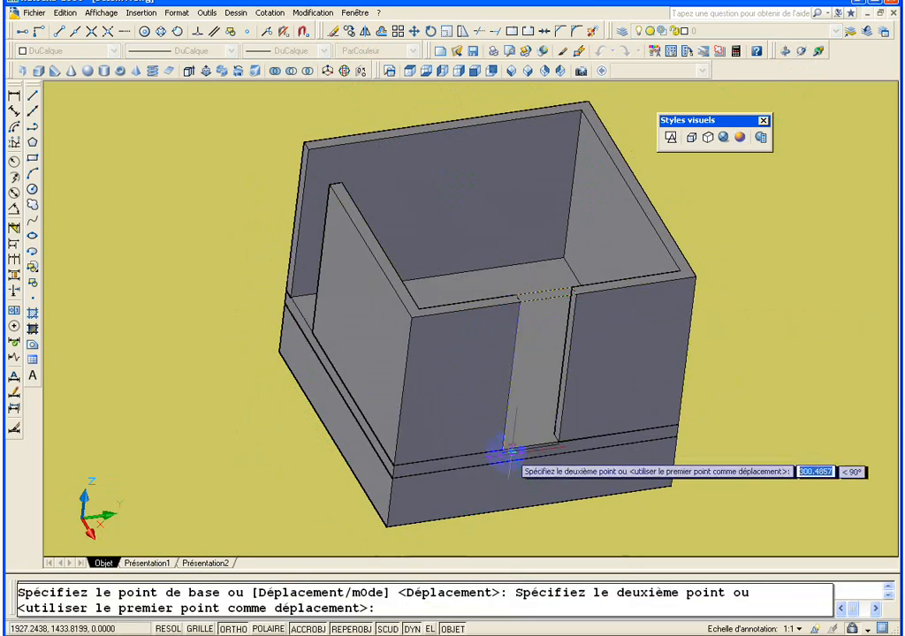
pyautogui.click(500, 451)
pyautogui.press('Return')
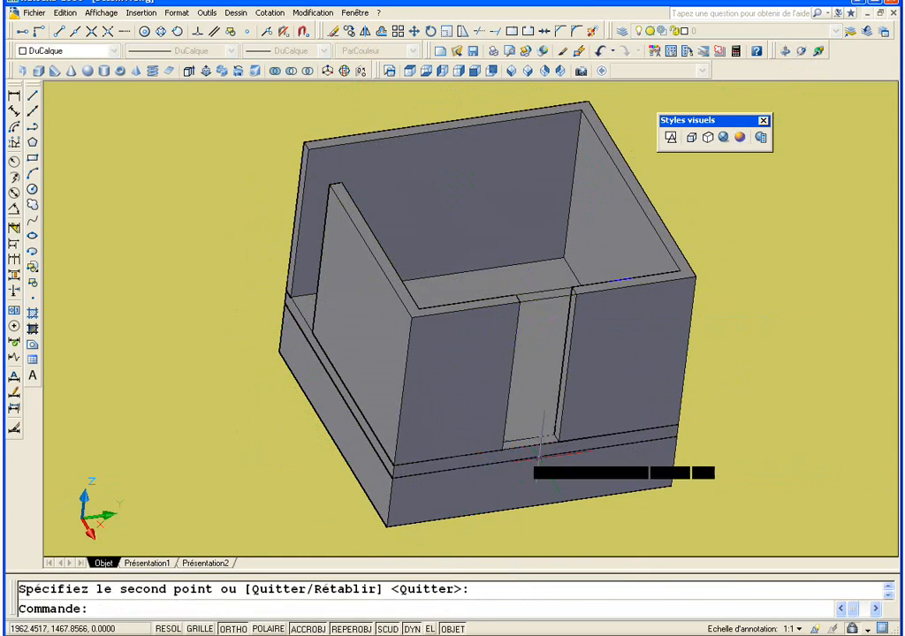
# - In the 2D wireframe style, extrude the rectangle at the top of the wall opening 60 downward as a lintel
pyautogui.click(671, 139)
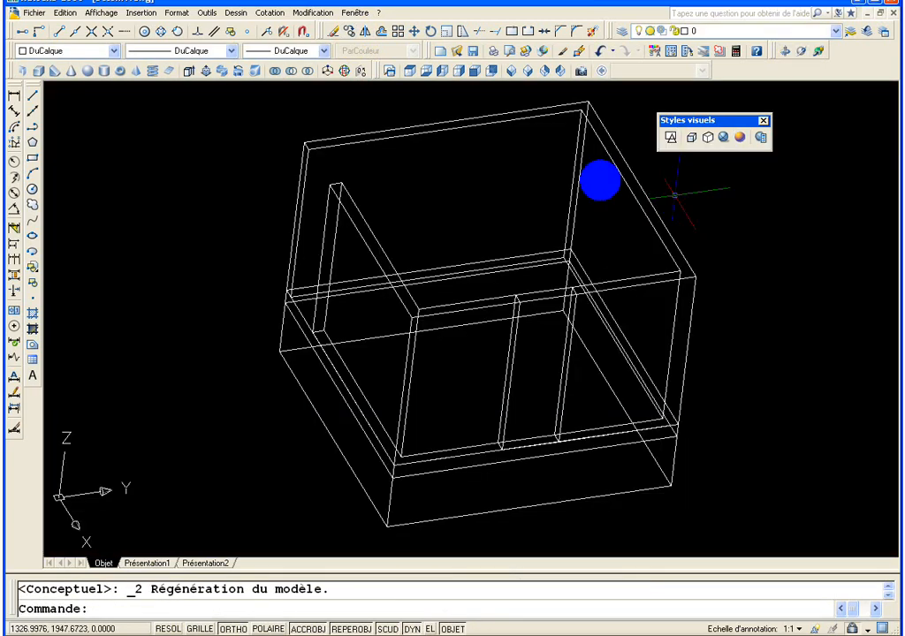
pyautogui.click(203, 74)
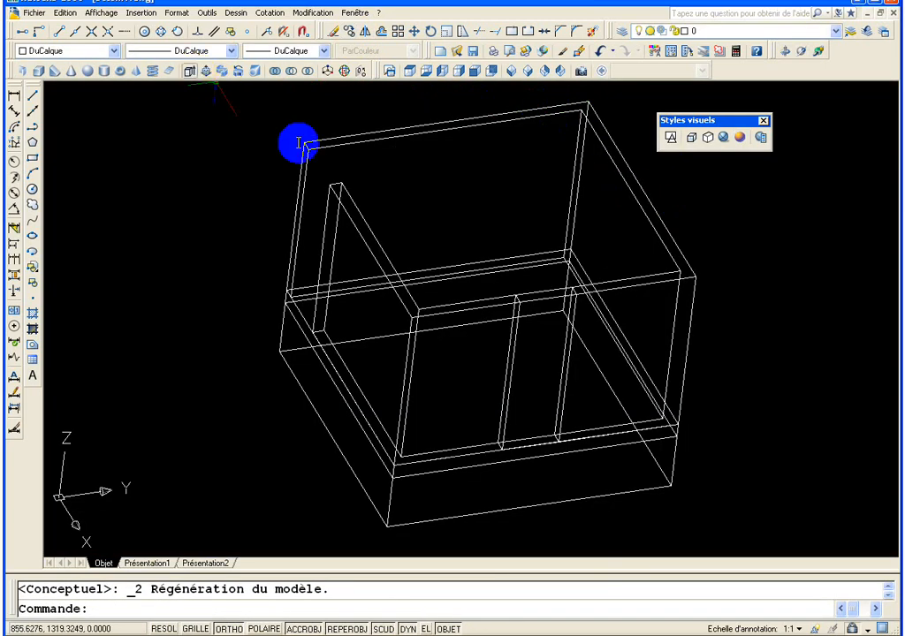
pyautogui.click(557, 297)
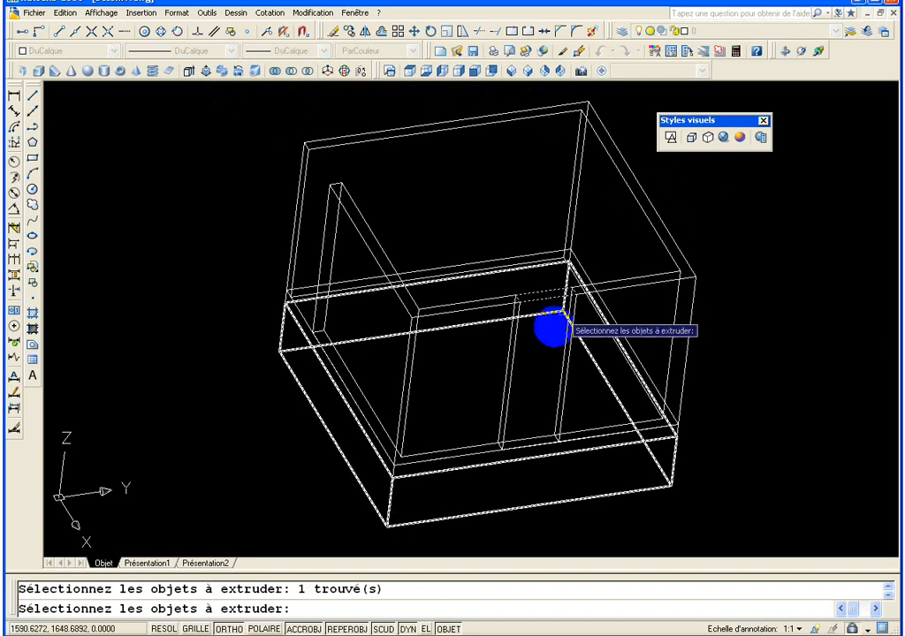
pyautogui.press('Return')
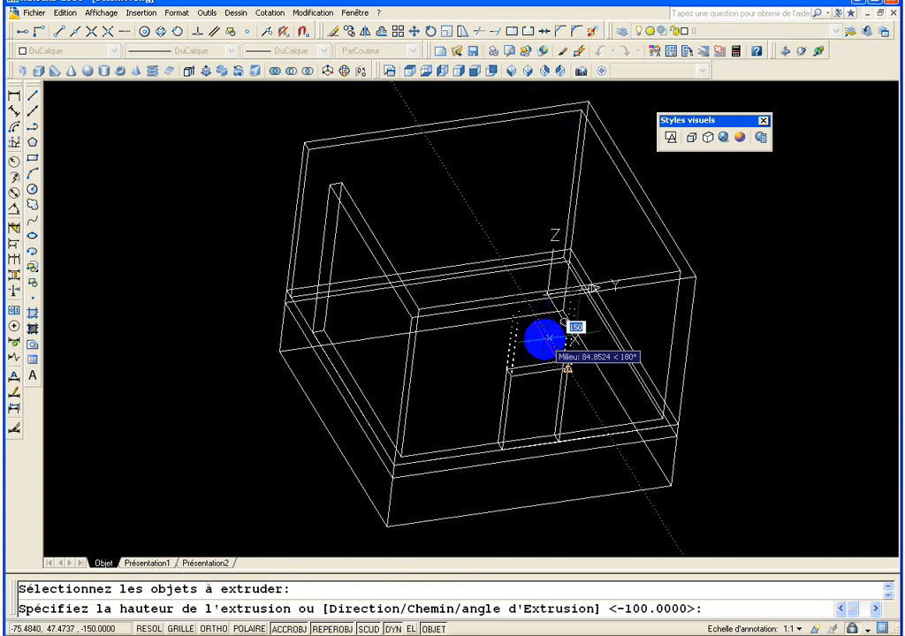
pyautogui.write('60')
pyautogui.press('Return')
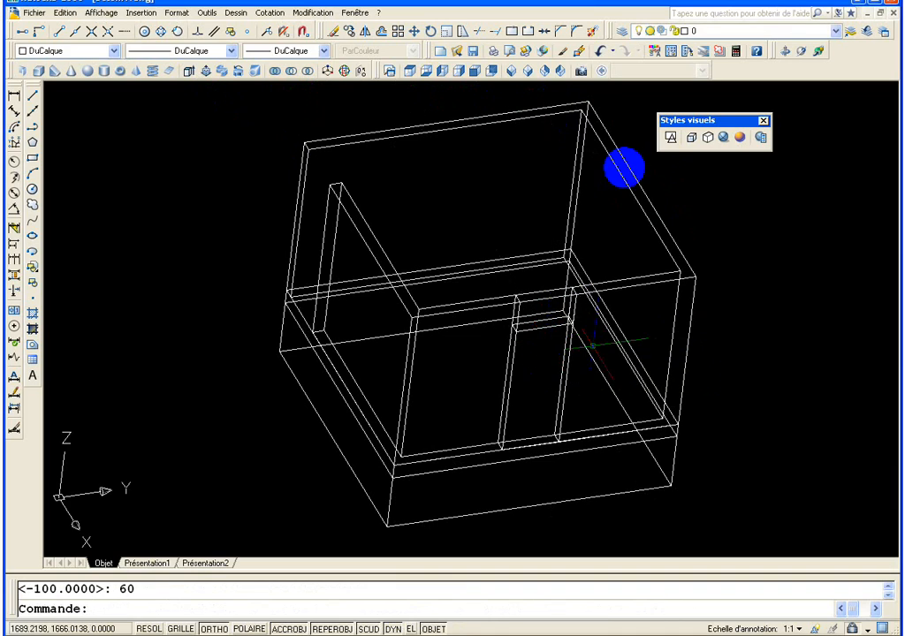
# - Extrude the rectangle at the base of the east wall opening 120 upward as a window sill wall
pyautogui.click(188, 71)
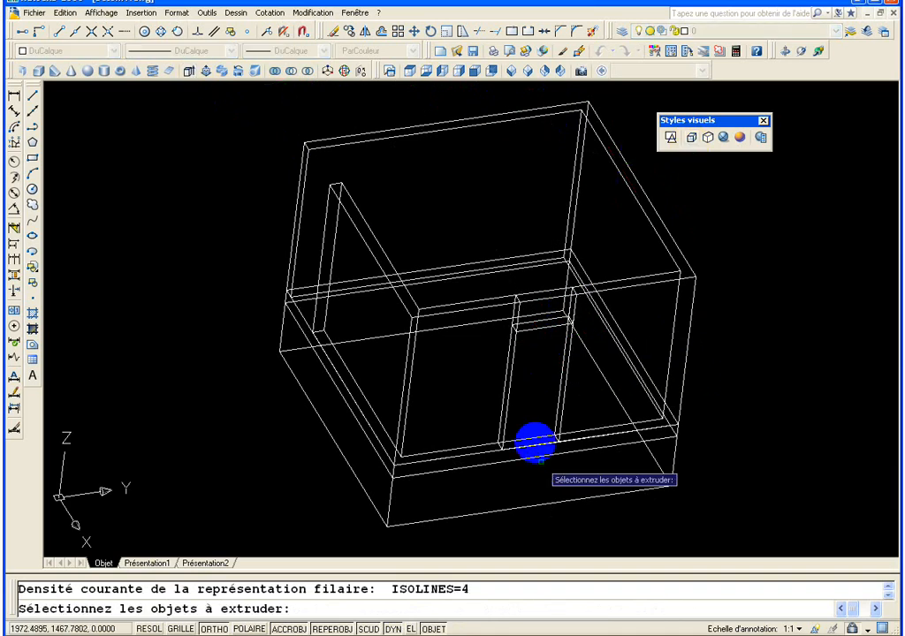
pyautogui.click(531, 437)
pyautogui.press('Return')
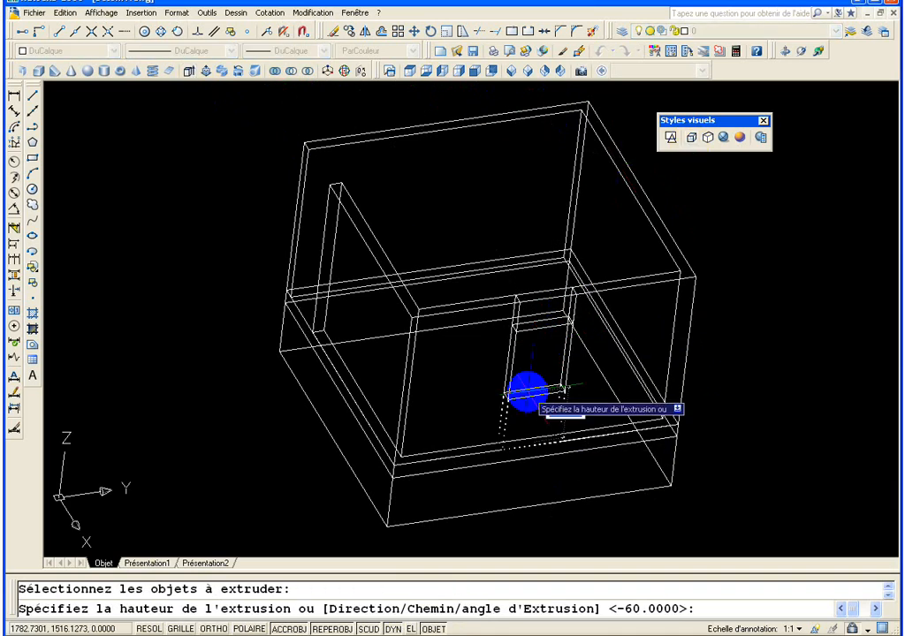
pyautogui.write('120')
pyautogui.press('Return')
# - In the Conceptual visual style and top view, draw a rectangle filling the south wall's doorway between opposite wall corners
pyautogui.click(738, 137)
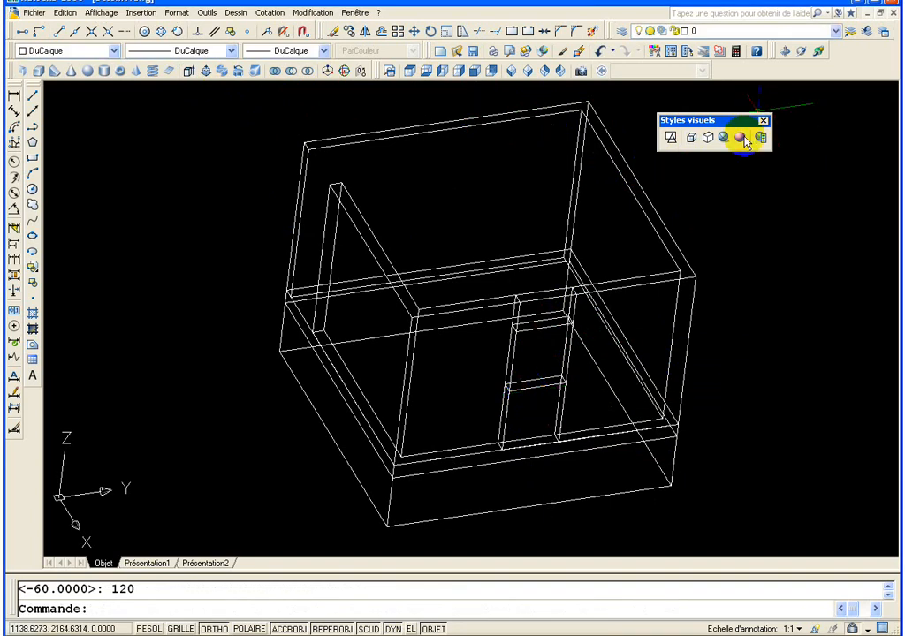
pyautogui.click(814, 56)
pyautogui.moveTo(542, 313); pyautogui.dragTo(354, 261)
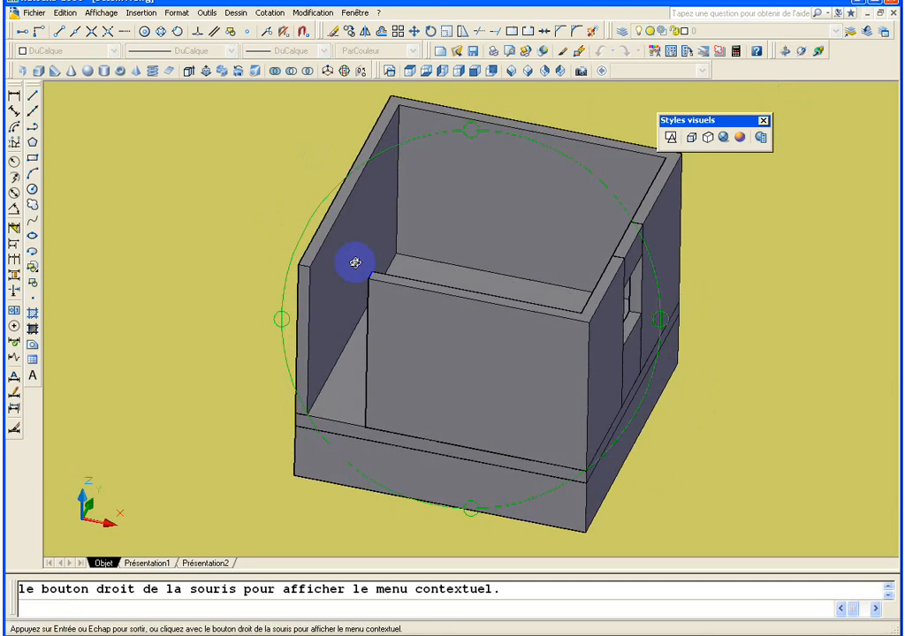
pyautogui.press('Escape')
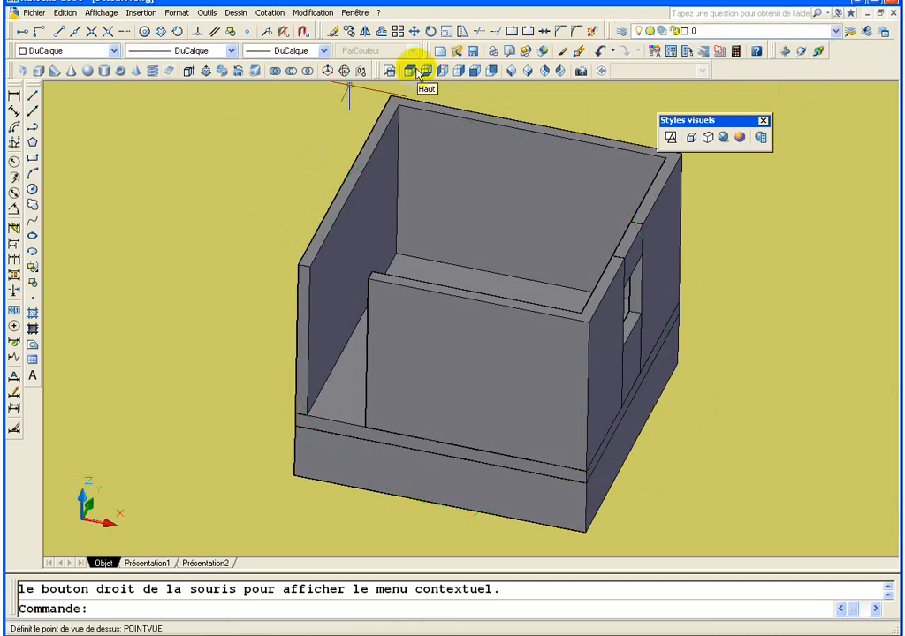
pyautogui.click(417, 72)
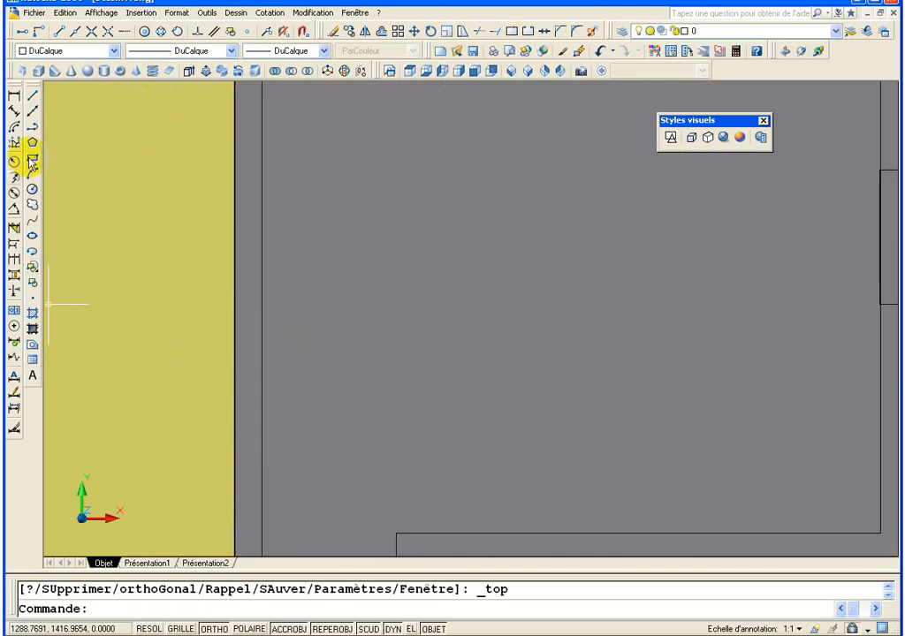
pyautogui.click(32, 160)
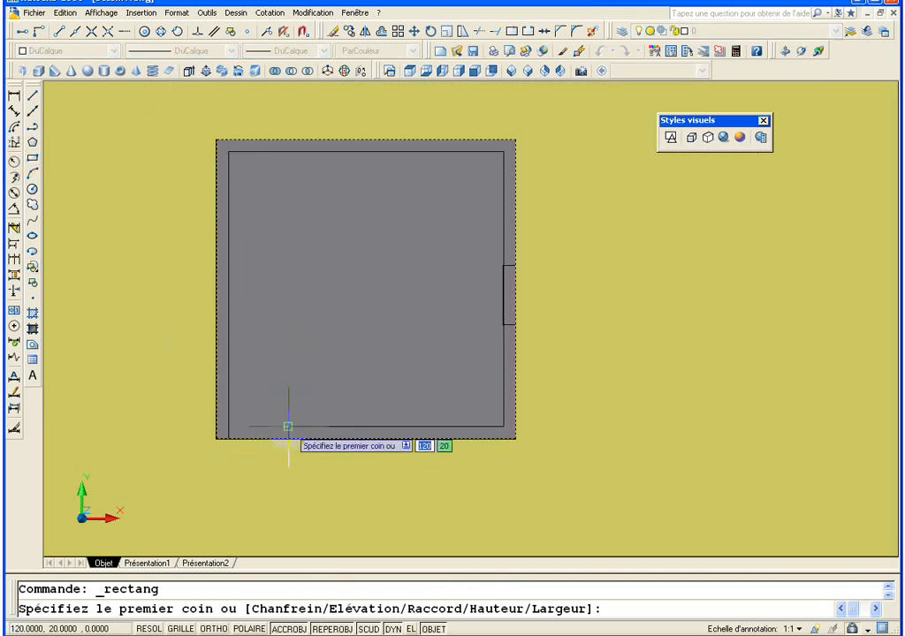
pyautogui.click(288, 427)
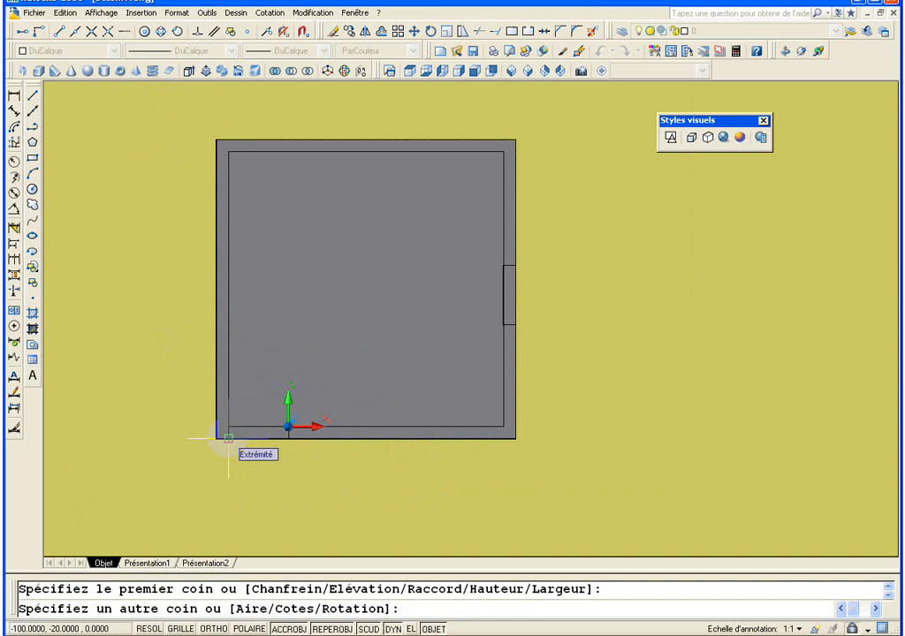
pyautogui.click(228, 438)
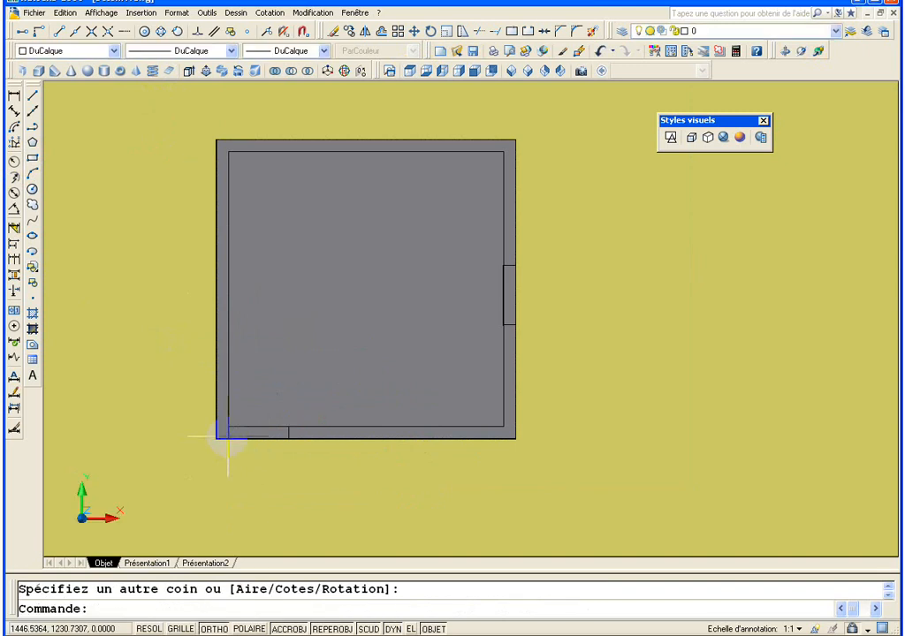
# - In a southwest isometric view, copy the doorway rectangle from its base corner straight up to the matching corner at the wall top
pyautogui.click(511, 71)
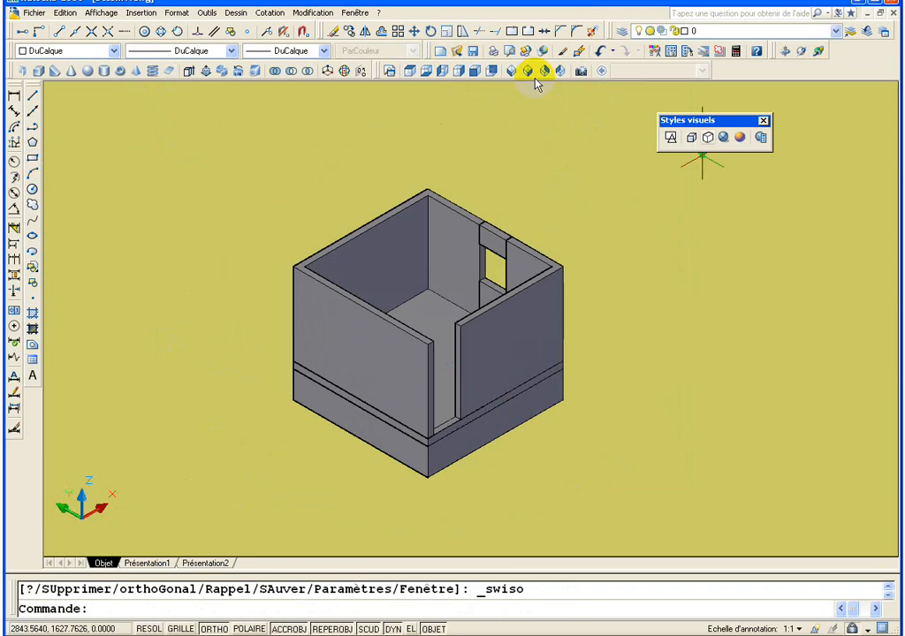
pyautogui.click(188, 70)
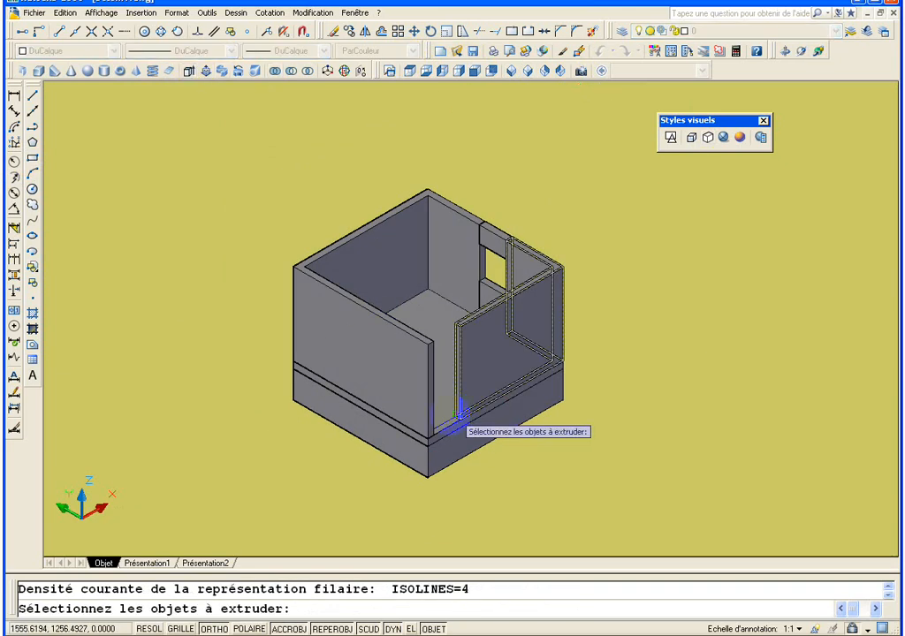
pyautogui.click(350, 32)
pyautogui.click(441, 429)
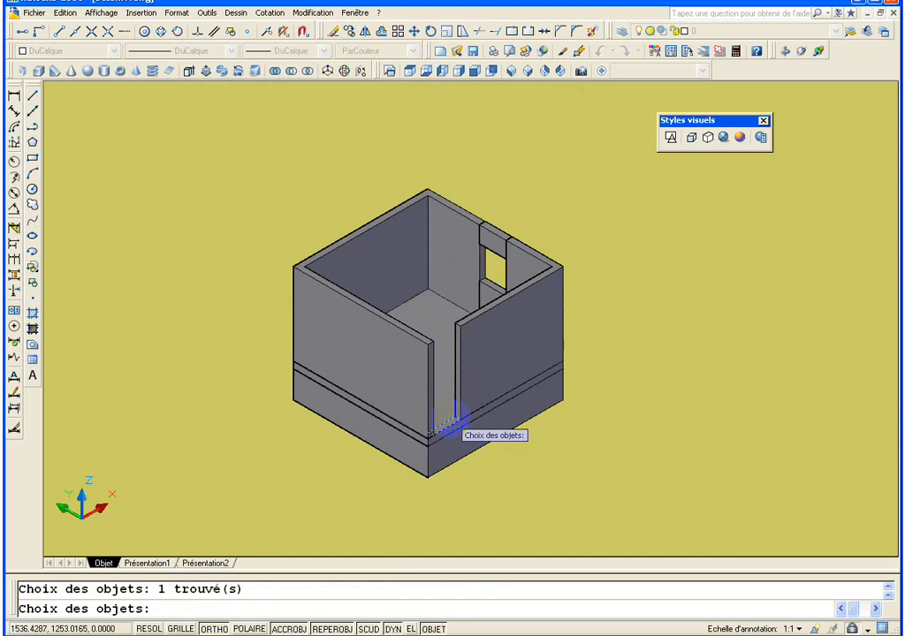
pyautogui.press('Return')
pyautogui.click(427, 435)
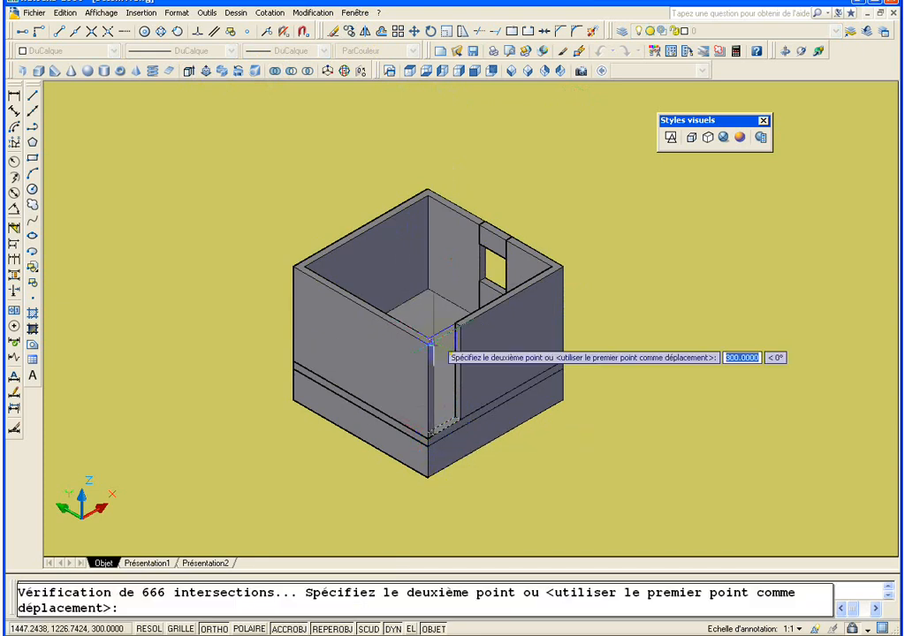
pyautogui.scroll(3, 429, 339)
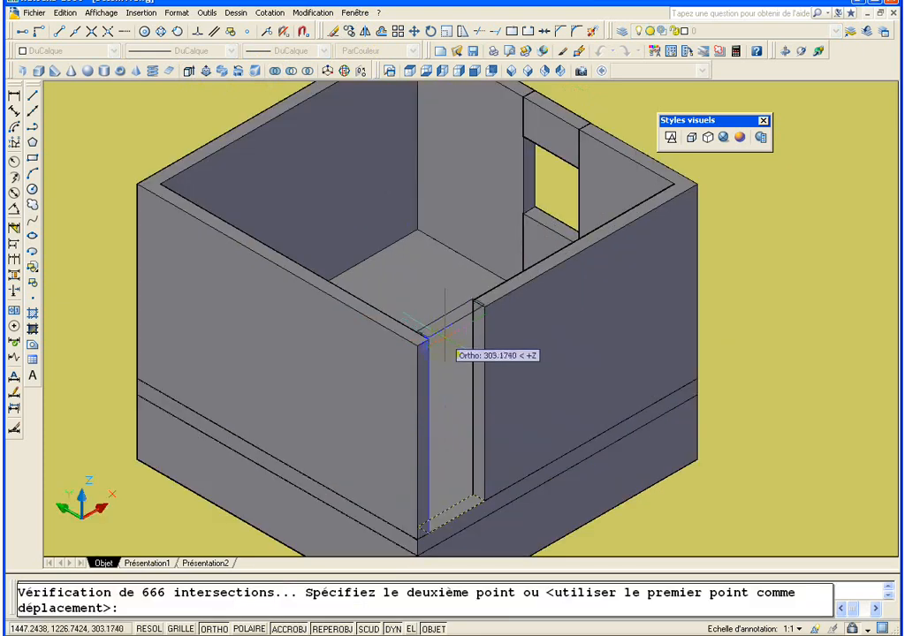
pyautogui.click(423, 341)
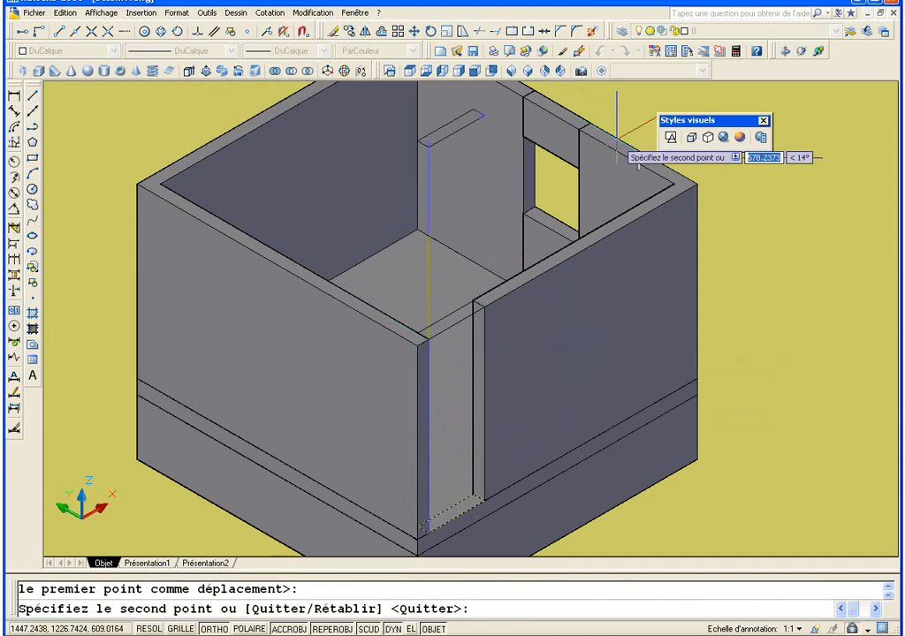
# - Extrude the rectangle at the top of the doorway 60 downward as a lintel
pyautogui.click(190, 70)
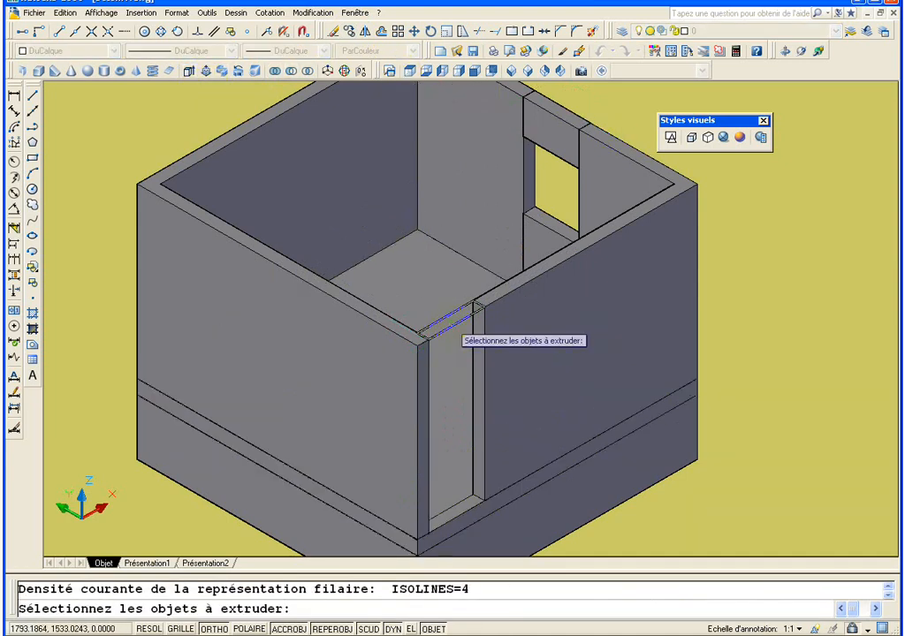
pyautogui.click(451, 321)
pyautogui.press('Return')
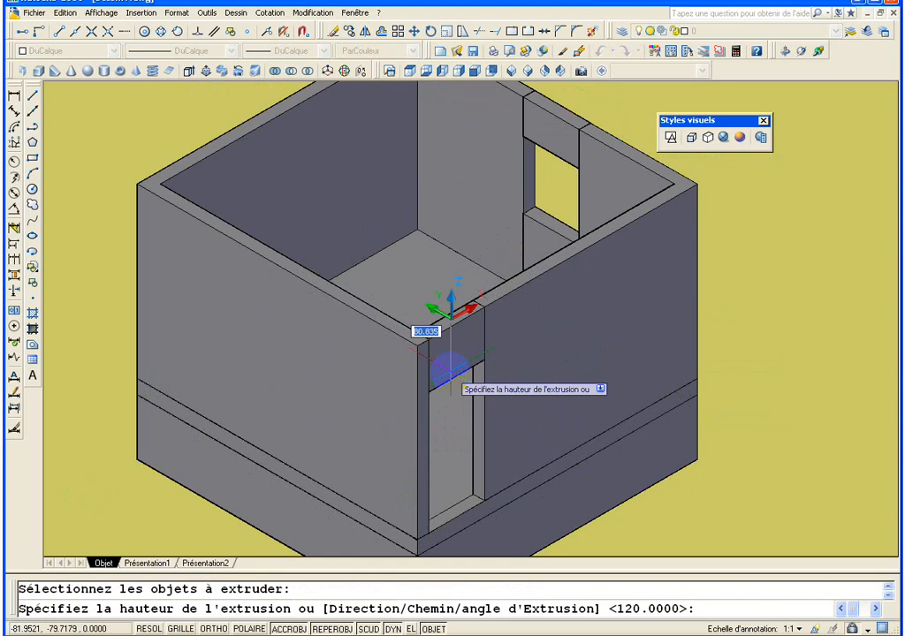
pyautogui.write('60')
pyautogui.press('Return')
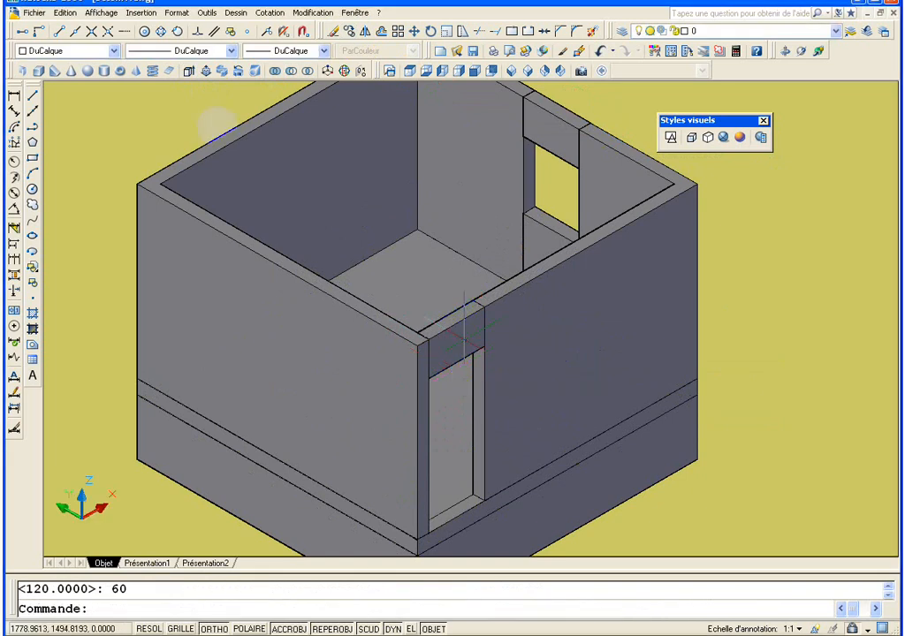
# - Extrude the rectangle at the base of the doorway 2 upward as a threshold
pyautogui.click(189, 71)
pyautogui.click(473, 501)
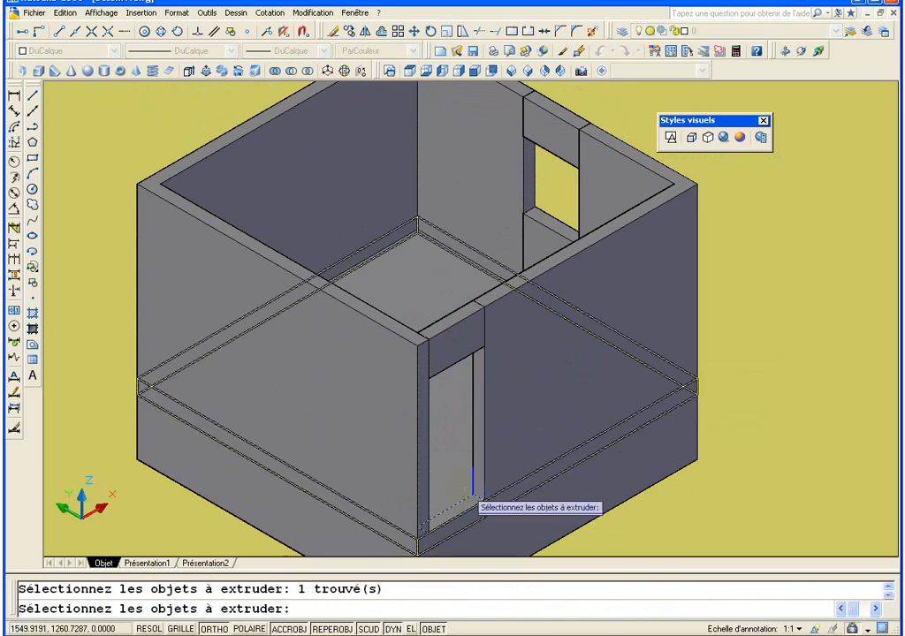
pyautogui.press('Return')
pyautogui.write('2')
pyautogui.press('Return')
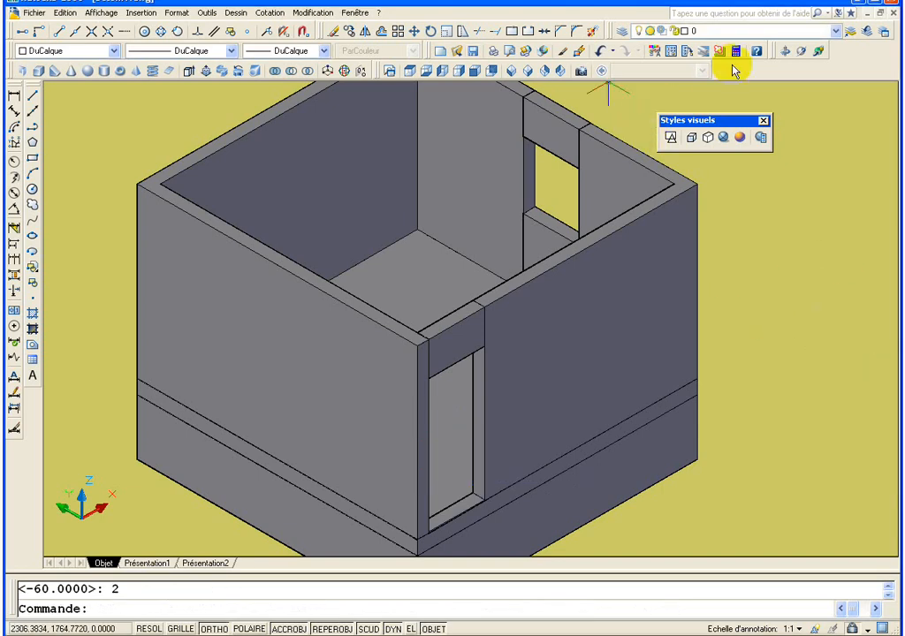
# - Examine the doorway and window opening in 3D by orbiting around the room from the southwest isometric view
pyautogui.click(510, 71)
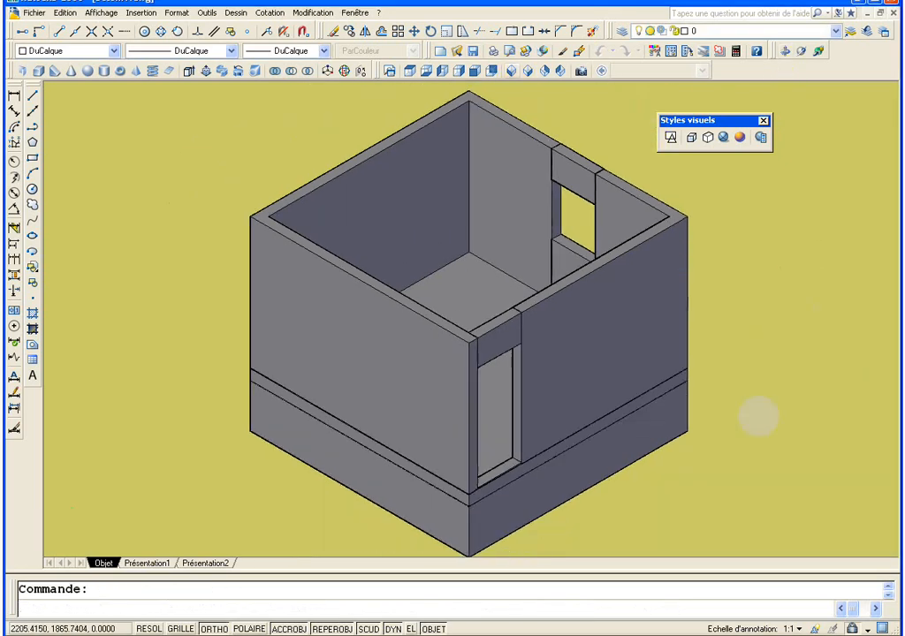
pyautogui.rightClick(746, 416)
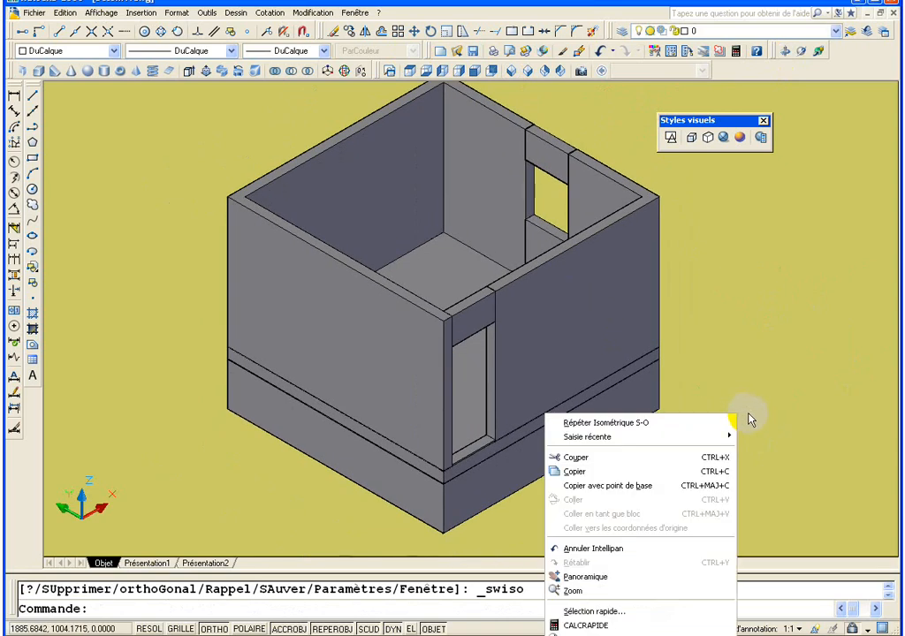
pyautogui.click(798, 51)
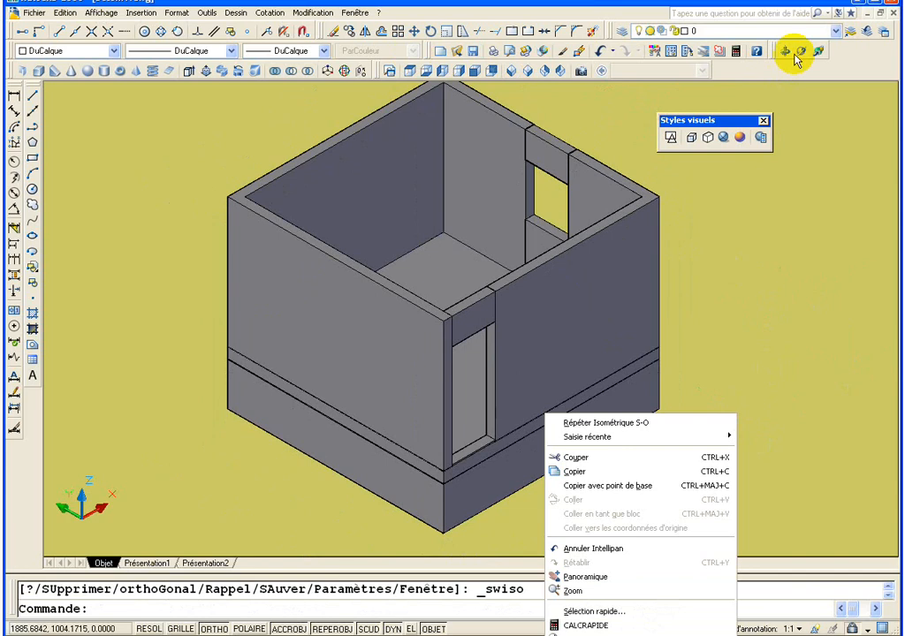
pyautogui.moveTo(508, 375); pyautogui.dragTo(526, 410)
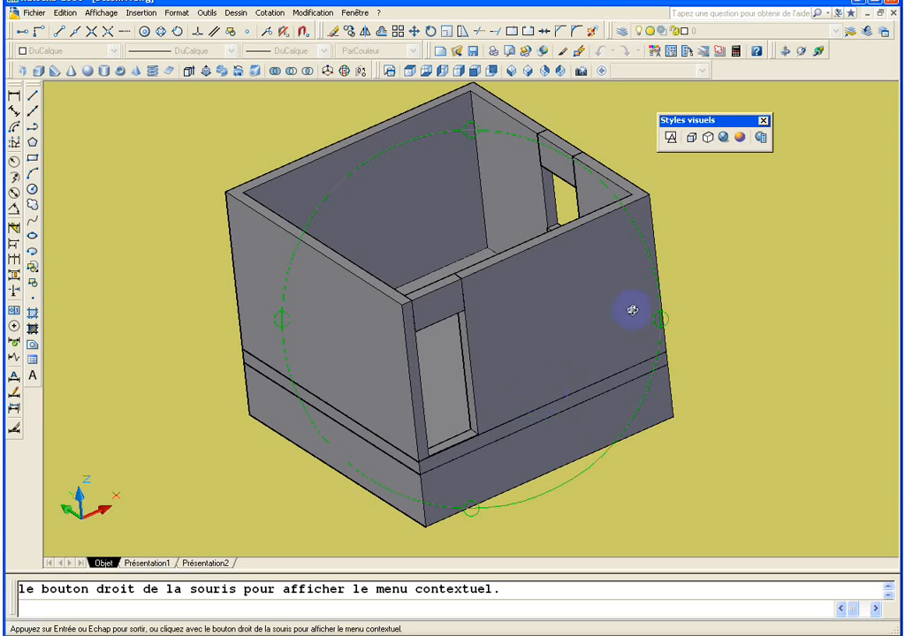
pyautogui.moveTo(551, 356)
pyautogui.mouseDown()
pyautogui.moveTo(636, 301)
pyautogui.moveTo(553, 351)
pyautogui.mouseUp()
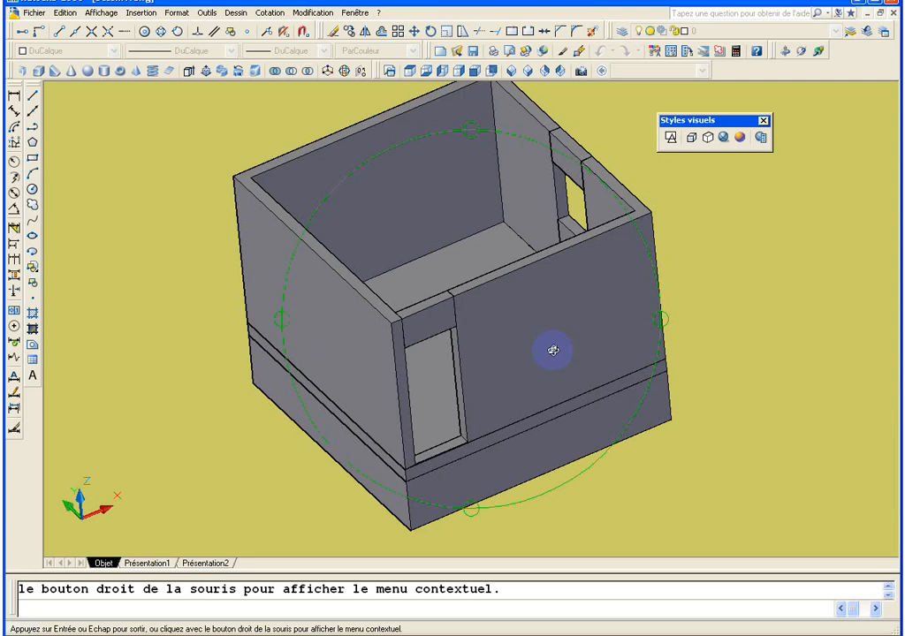
pyautogui.rightClick(554, 355)
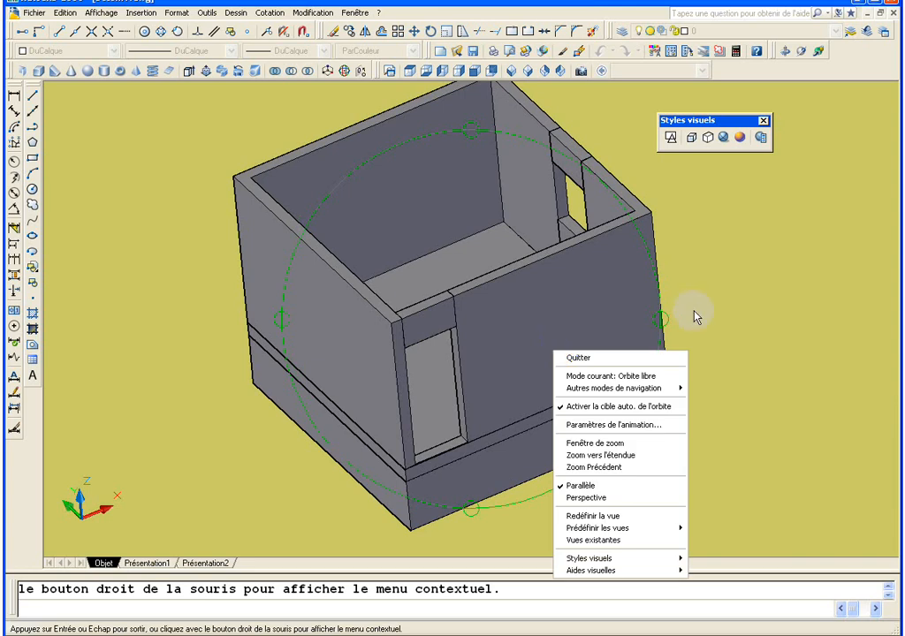
pyautogui.click(580, 353)
pyautogui.moveTo(580, 354); pyautogui.dragTo(547, 308)
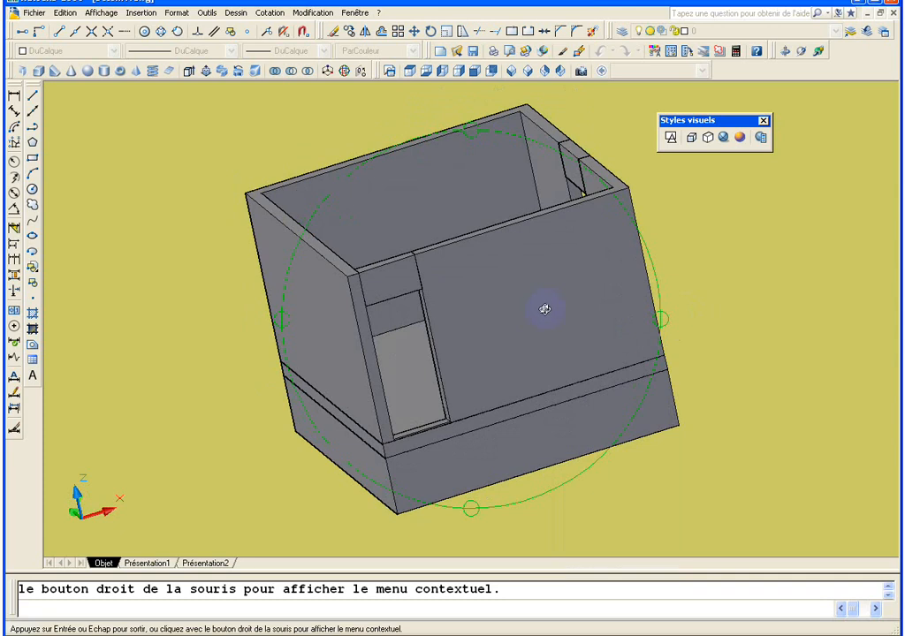
pyautogui.moveTo(544, 310); pyautogui.dragTo(516, 375)
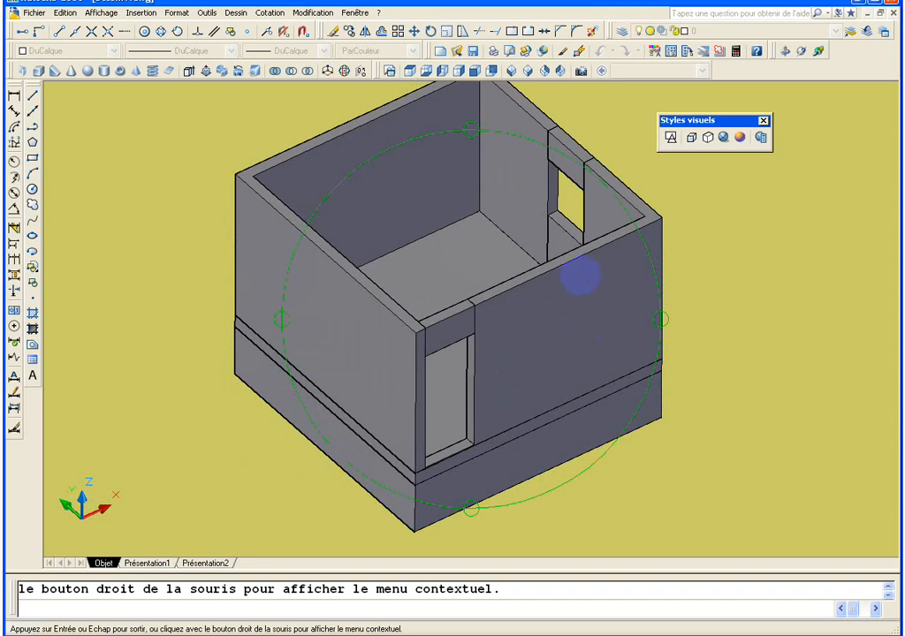
pyautogui.press('Escape')
pyautogui.click(583, 319)
pyautogui.moveTo(582, 365); pyautogui.dragTo(568, 387, button='middle')
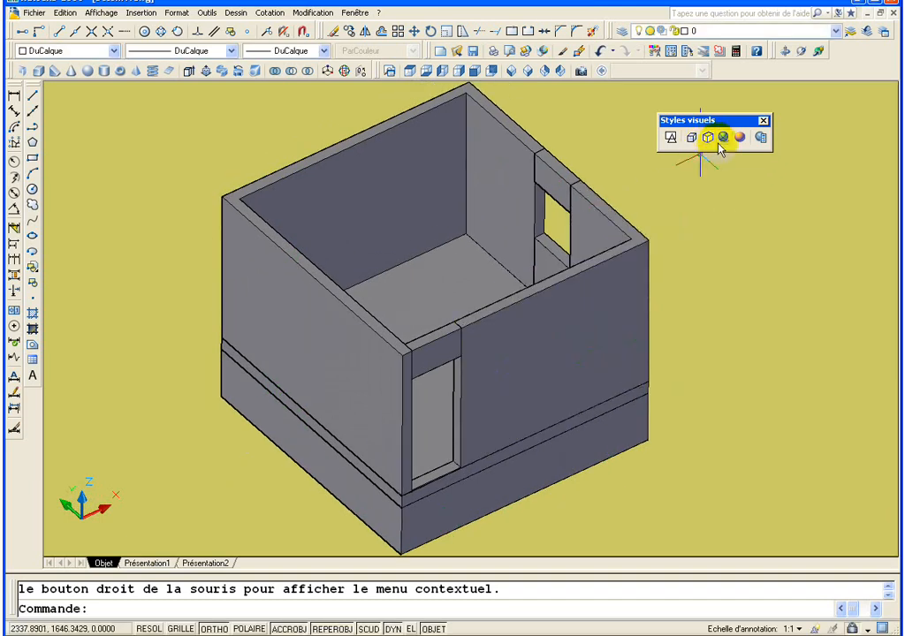
pyautogui.click(455, 410)
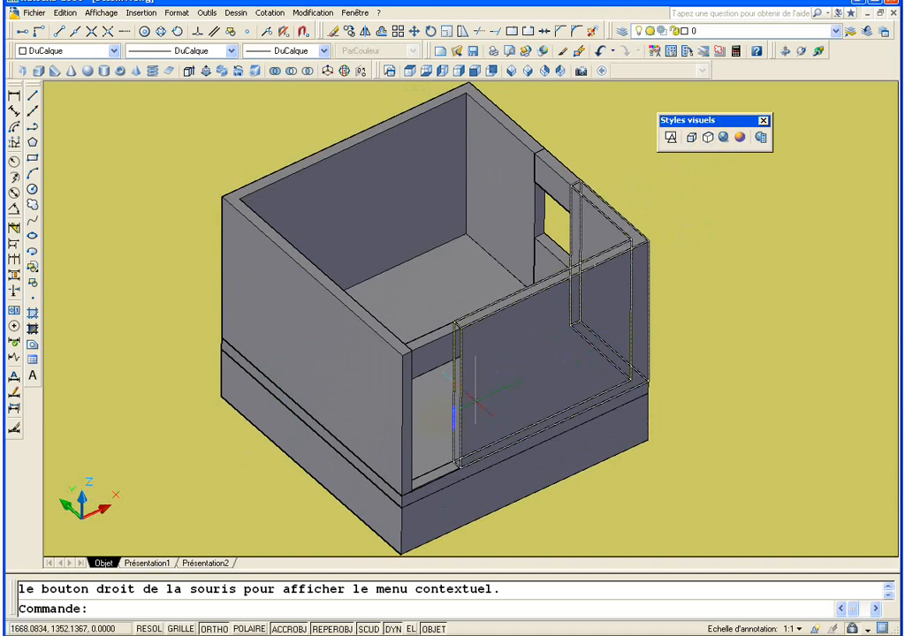
pyautogui.press('Escape')
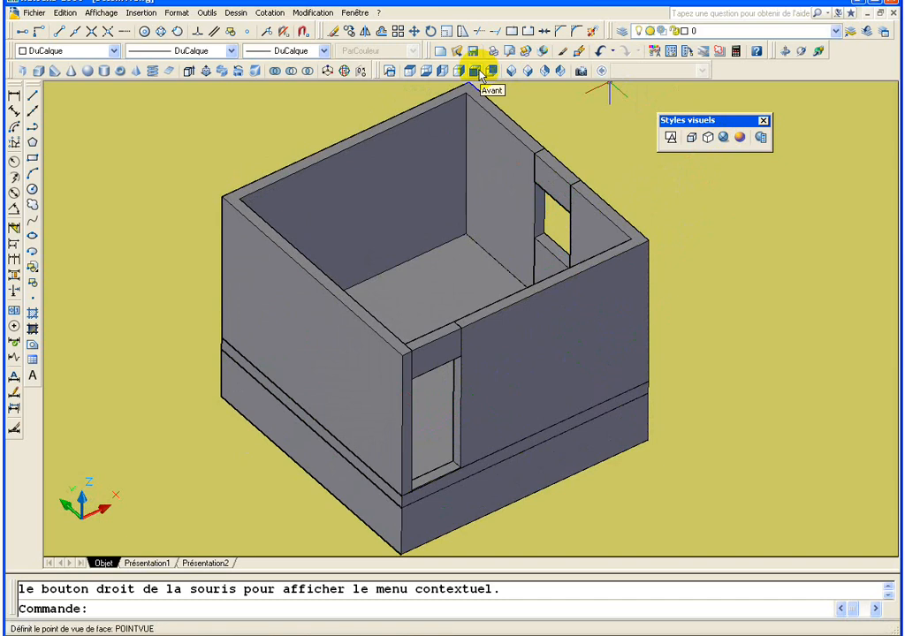
# - In a 2D wireframe front view, add a linear dimension across the doorway's width at the lintel's lower edge
pyautogui.click(478, 73)
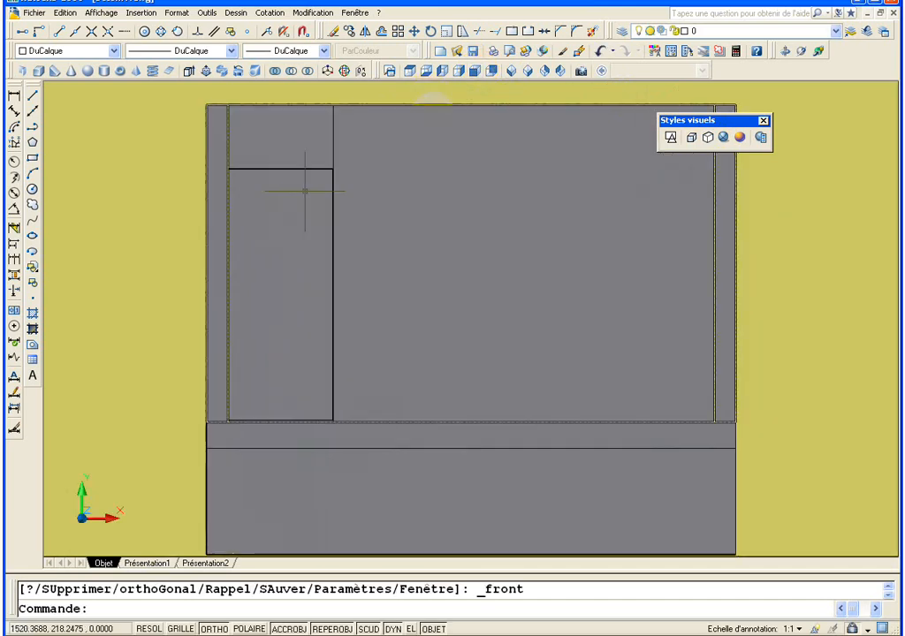
pyautogui.click(671, 137)
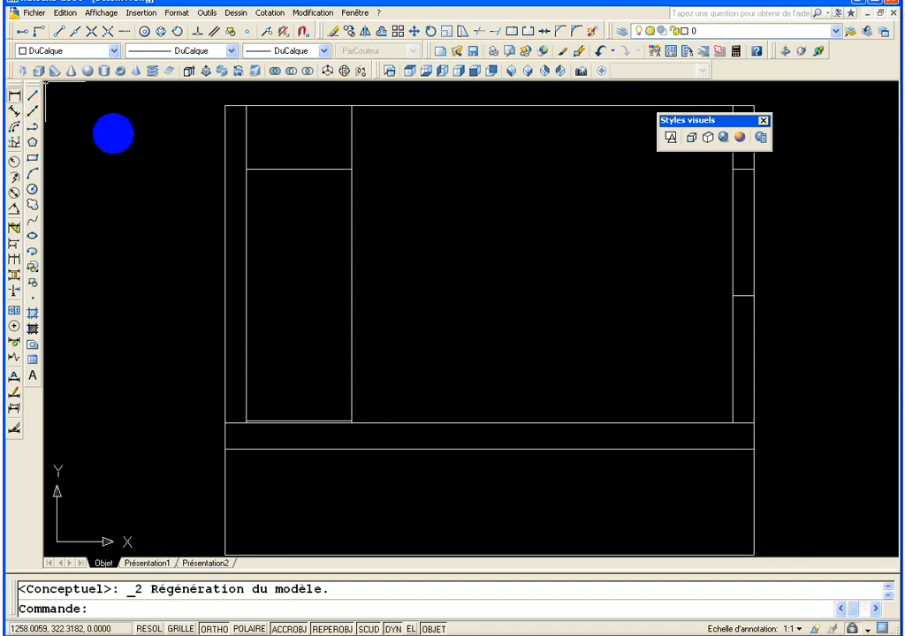
pyautogui.click(14, 95)
pyautogui.click(245, 168)
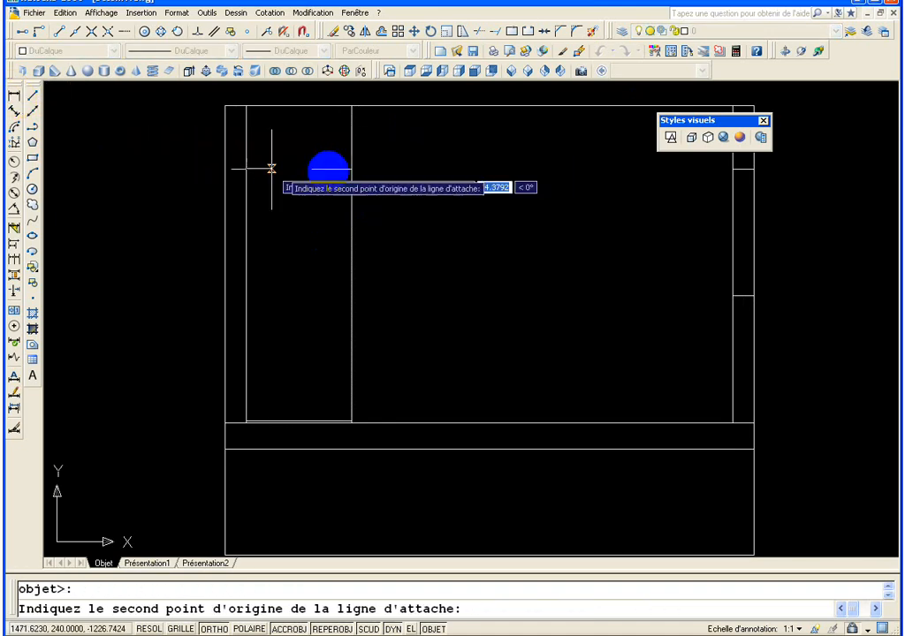
pyautogui.click(351, 168)
pyautogui.click(313, 151)
pyautogui.scroll(4, 309, 151)
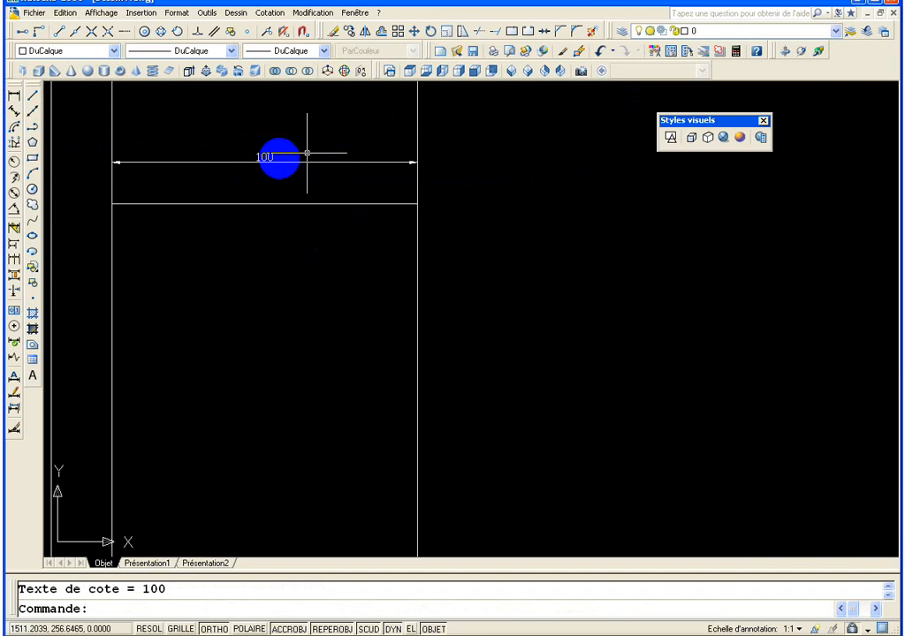
# - Delete the linear dimension across the doorway's width
pyautogui.click(306, 153)
pyautogui.click(248, 170)
pyautogui.press('Delete')
pyautogui.scroll(-5, 104, 150)
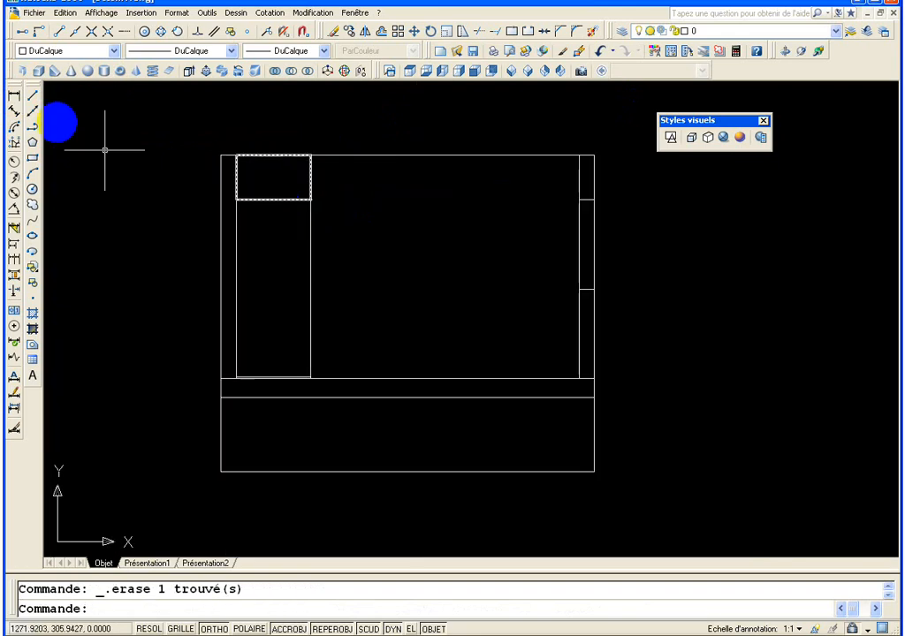
# - Add a vertical linear dimension for the doorway's clear height, from the lintel's lower edge to the top of the threshold
pyautogui.click(14, 96)
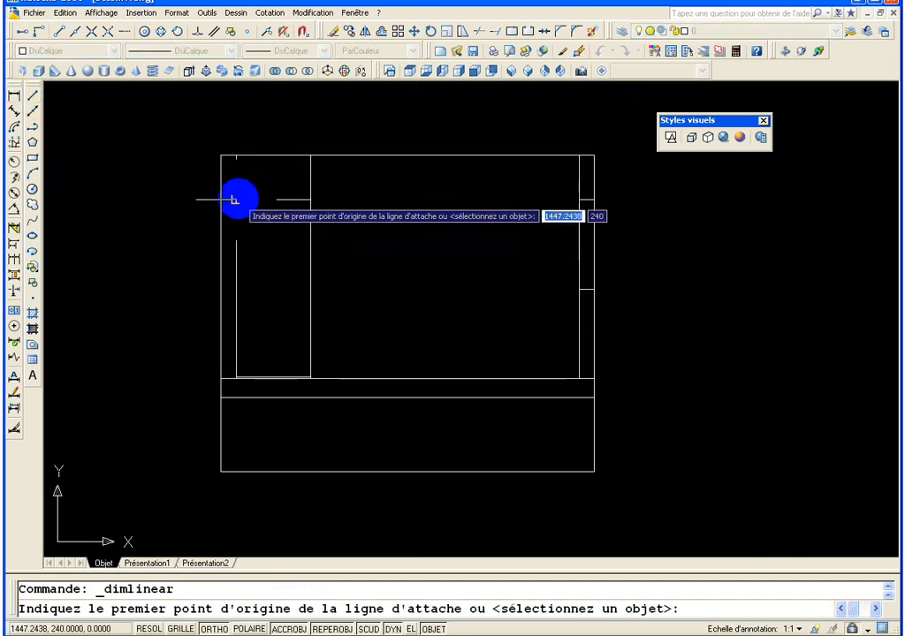
pyautogui.click(234, 200)
pyautogui.scroll(1, 236, 380)
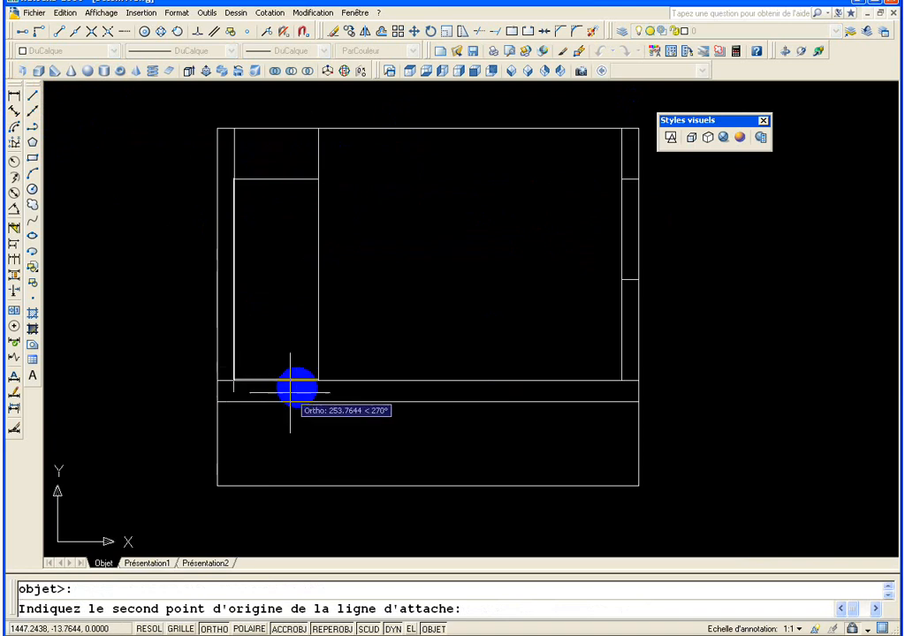
pyautogui.scroll(4, 212, 378)
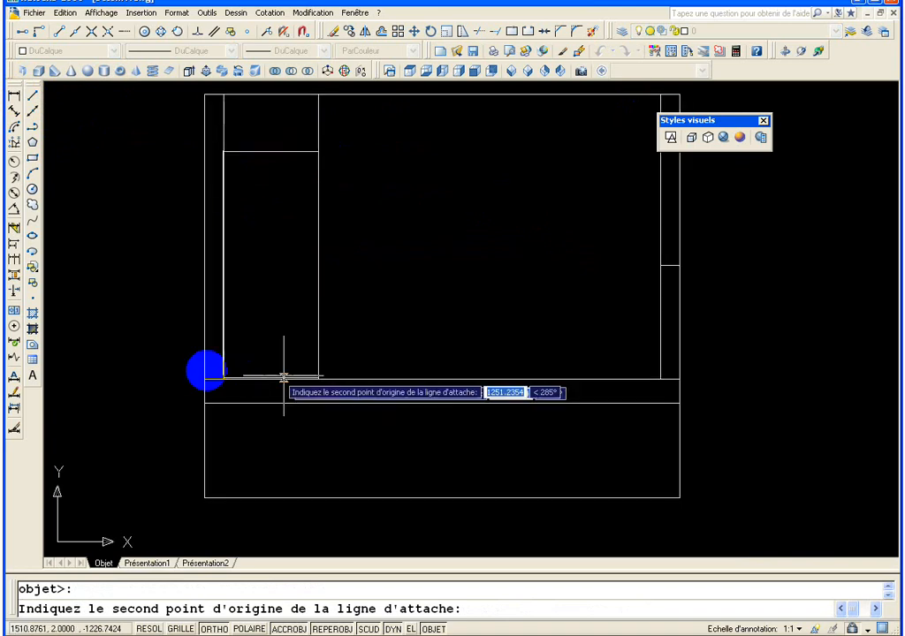
pyautogui.click(214, 379)
pyautogui.scroll(1, 159, 335)
pyautogui.scroll(-2, 150, 316)
pyautogui.click(149, 312)
pyautogui.moveTo(155, 210); pyautogui.dragTo(168, 394, button='middle')
pyautogui.moveTo(170, 228); pyautogui.dragTo(203, 582, button='middle')
# - Delete the vertical dimension of the doorway's height
pyautogui.click(195, 258)
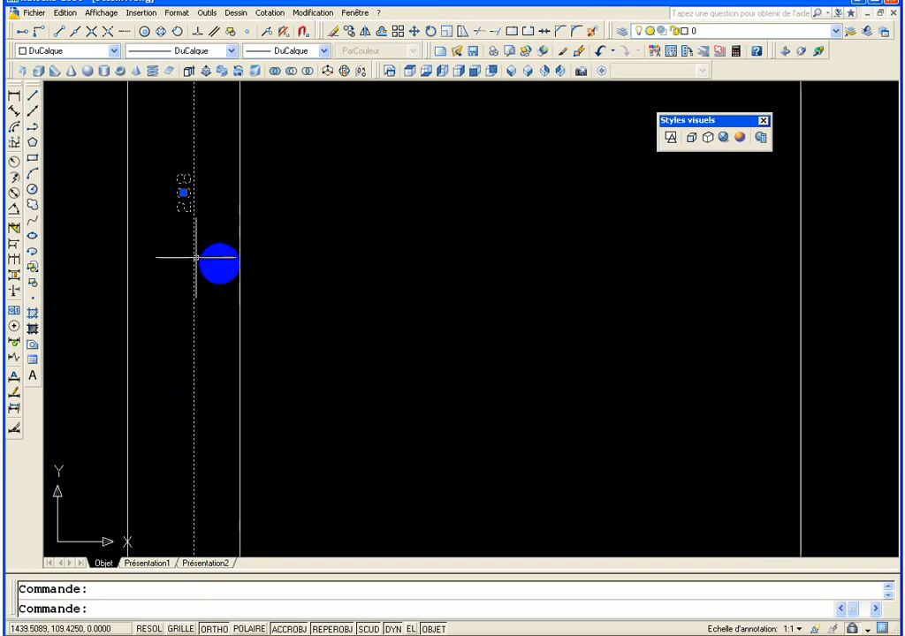
pyautogui.press('Delete')
pyautogui.middleClick(344, 315)
pyautogui.middleClick(344, 315)
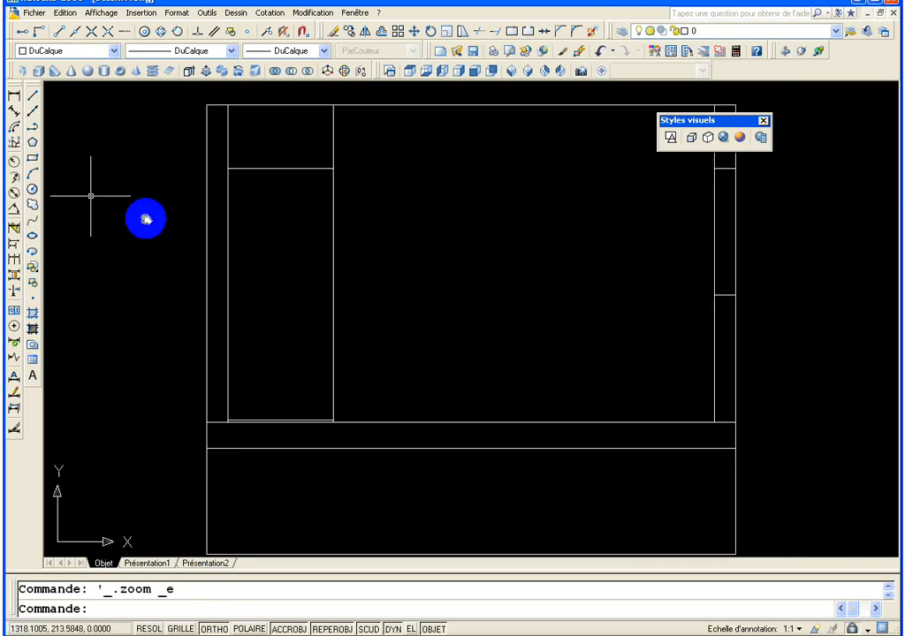
# - Draw a closed door outline 100 wide and 238 high with lines in the empty space beside the room
pyautogui.moveTo(83, 140); pyautogui.dragTo(196, 205, button='middle')
pyautogui.click(33, 97)
pyautogui.click(146, 209)
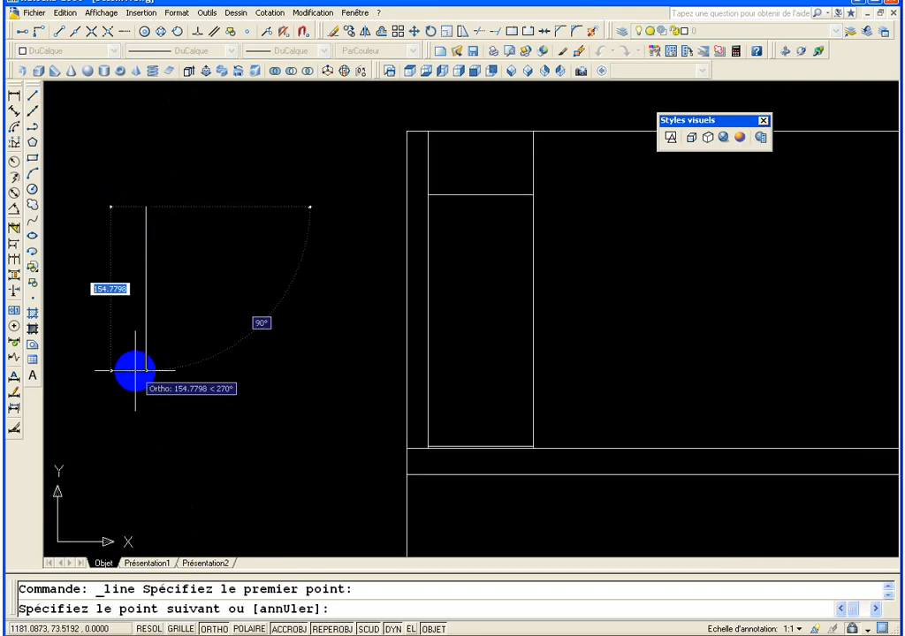
pyautogui.write('1')
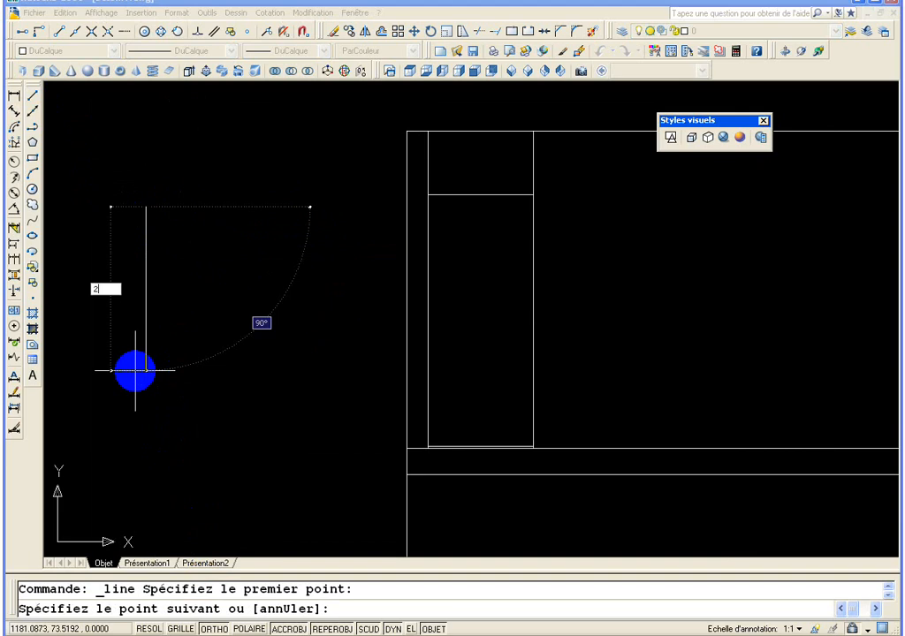
pyautogui.write('38')
pyautogui.press('Return')
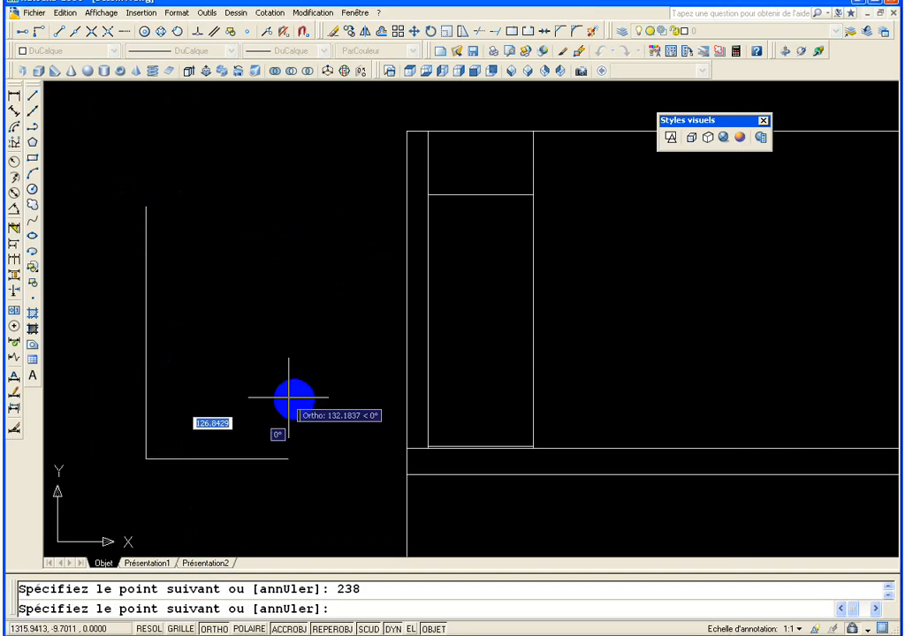
pyautogui.write('100')
pyautogui.press('Return')
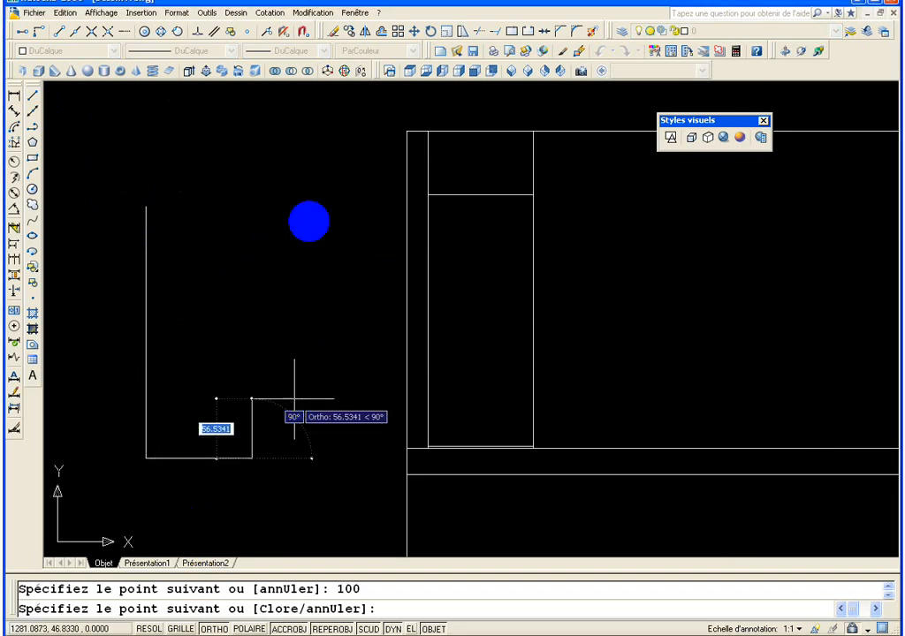
pyautogui.write('238')
pyautogui.press('Return')
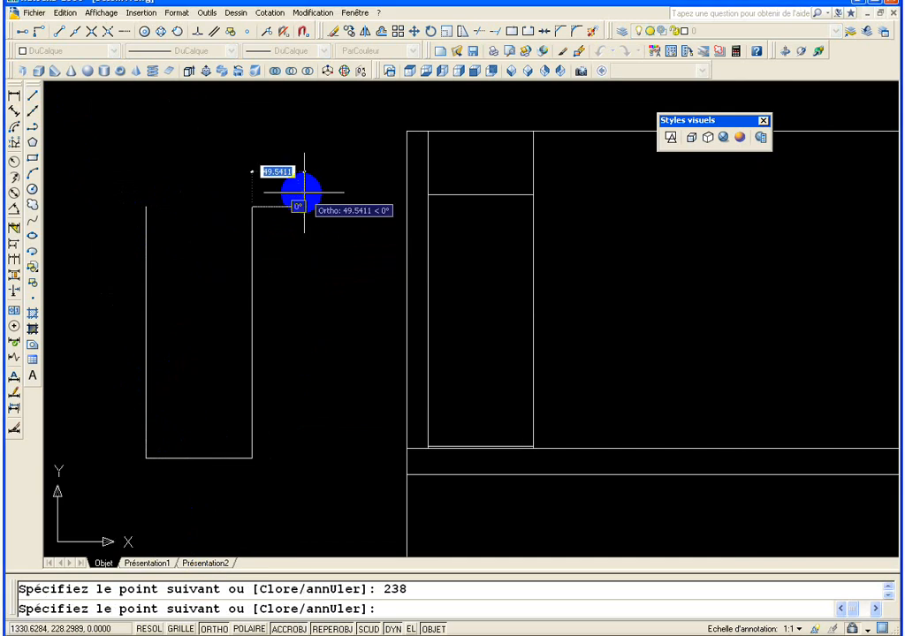
pyautogui.click(146, 207)
pyautogui.press('Return')
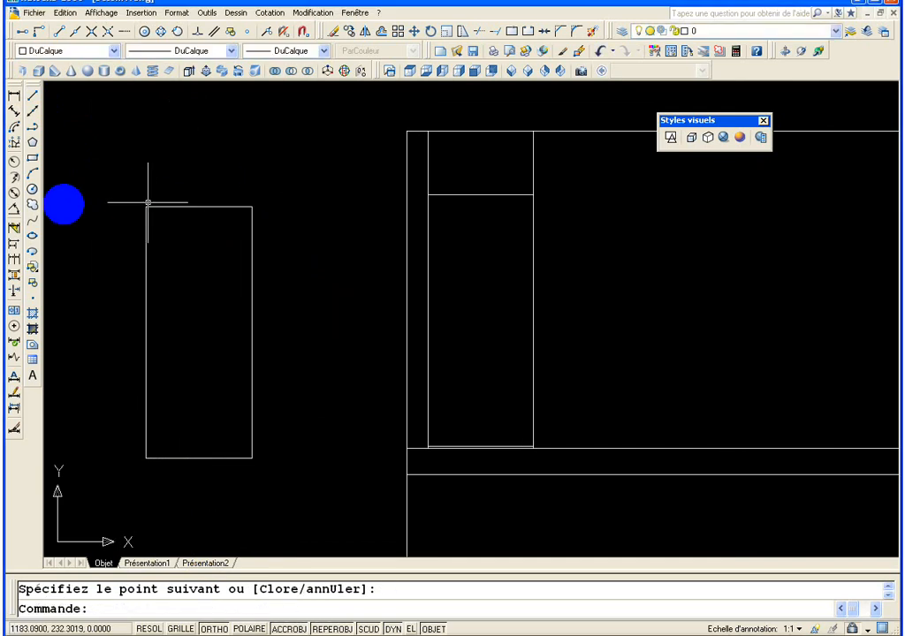
# - Offset all four edges of the door outline inward by 10
pyautogui.click(388, 36)
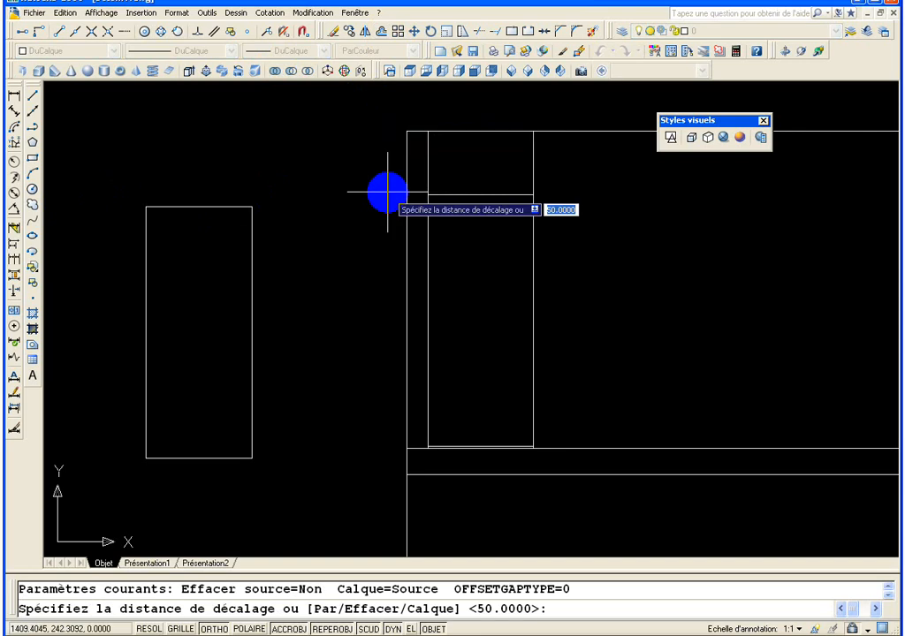
pyautogui.write('5')
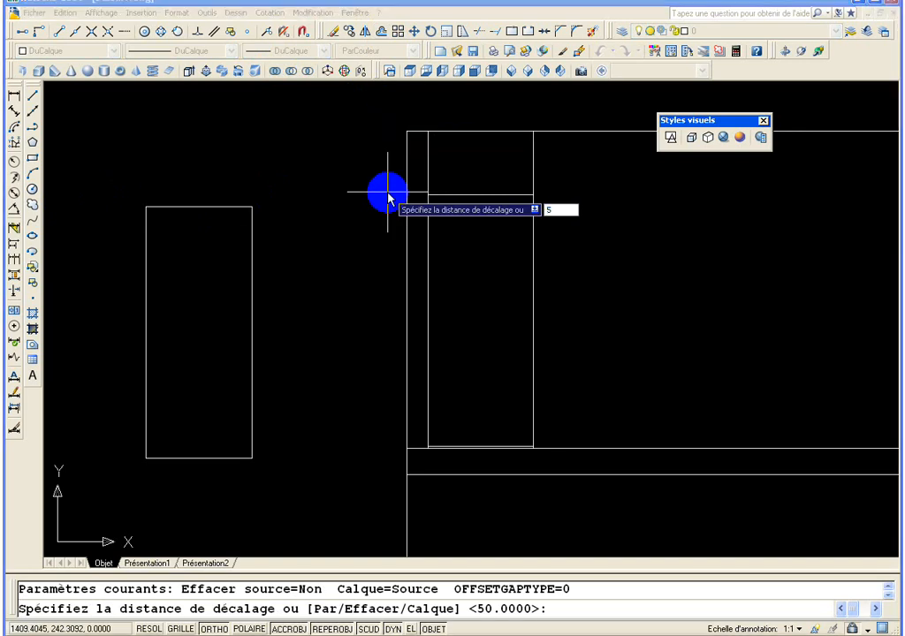
pyautogui.write('0')
pyautogui.press('Return')
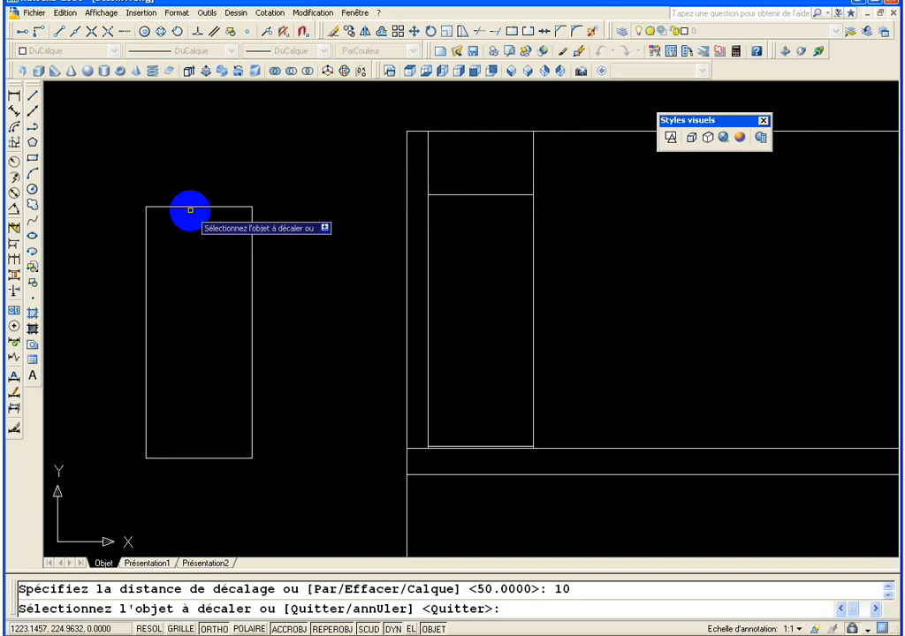
pyautogui.click(190, 209)
pyautogui.click(190, 207)
pyautogui.click(177, 252)
pyautogui.click(144, 232)
pyautogui.click(220, 265)
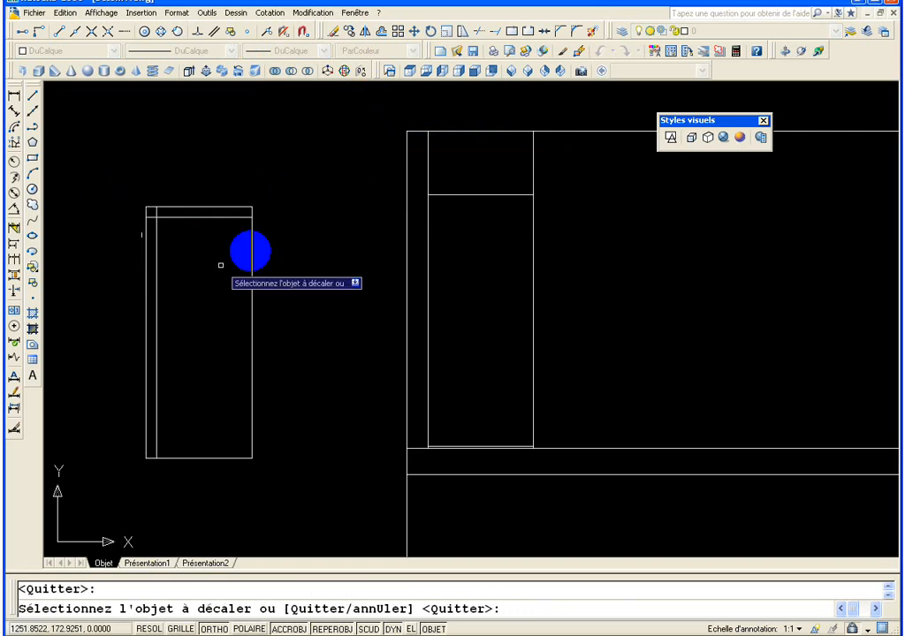
pyautogui.click(251, 250)
pyautogui.click(202, 282)
pyautogui.click(208, 455)
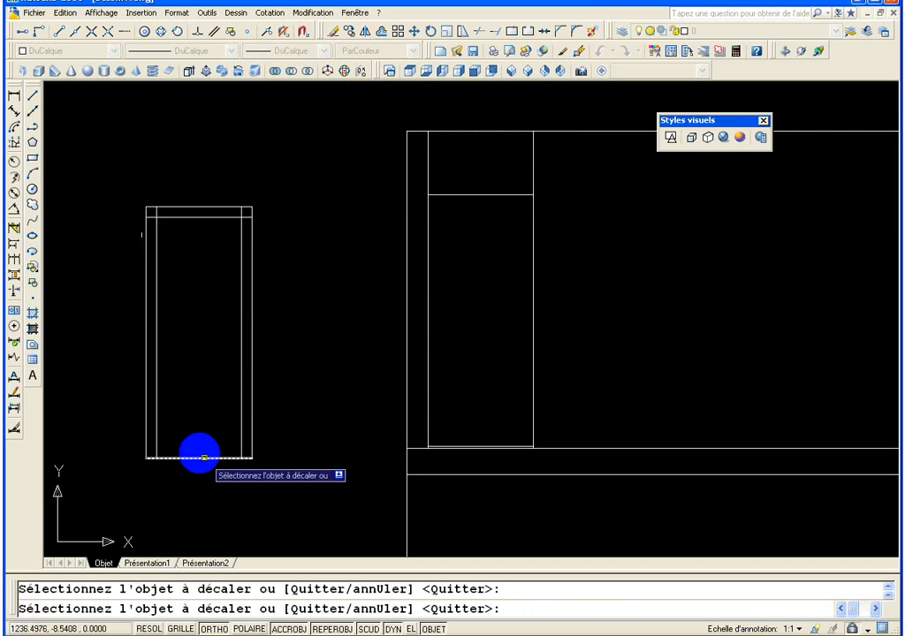
pyautogui.click(204, 457)
pyautogui.click(196, 408)
# - Trim the overlapping line ends at the four corners of the door frame to leave a clean inner rectangle
pyautogui.click(481, 32)
pyautogui.press('Return')
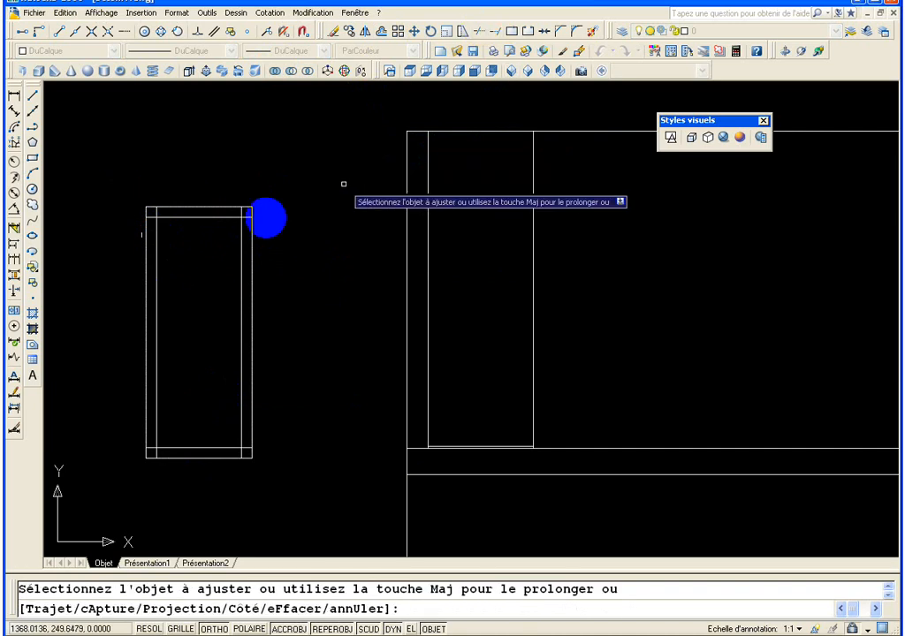
pyautogui.click(242, 215)
pyautogui.click(246, 218)
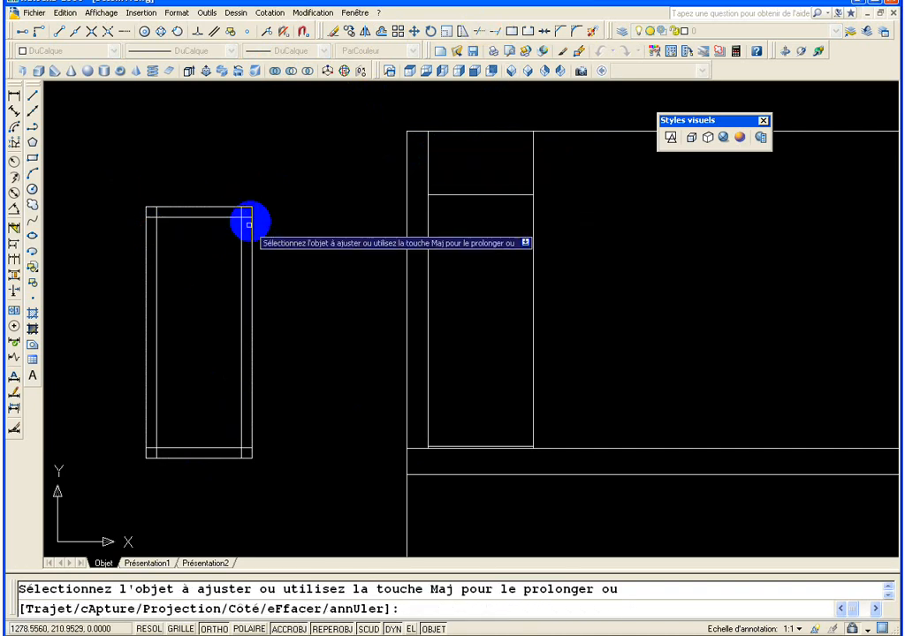
pyautogui.click(248, 214)
pyautogui.click(212, 216)
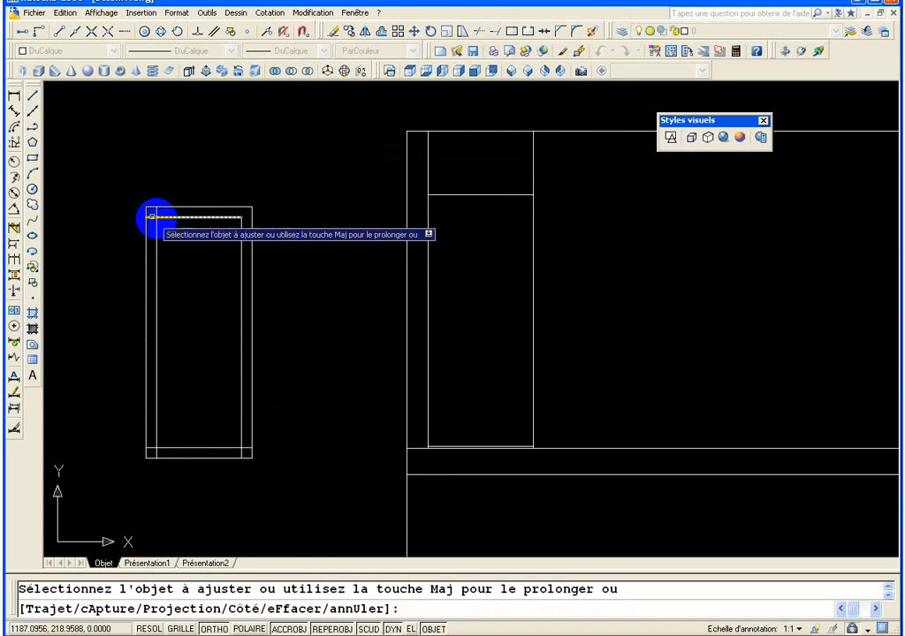
pyautogui.click(151, 216)
pyautogui.click(156, 213)
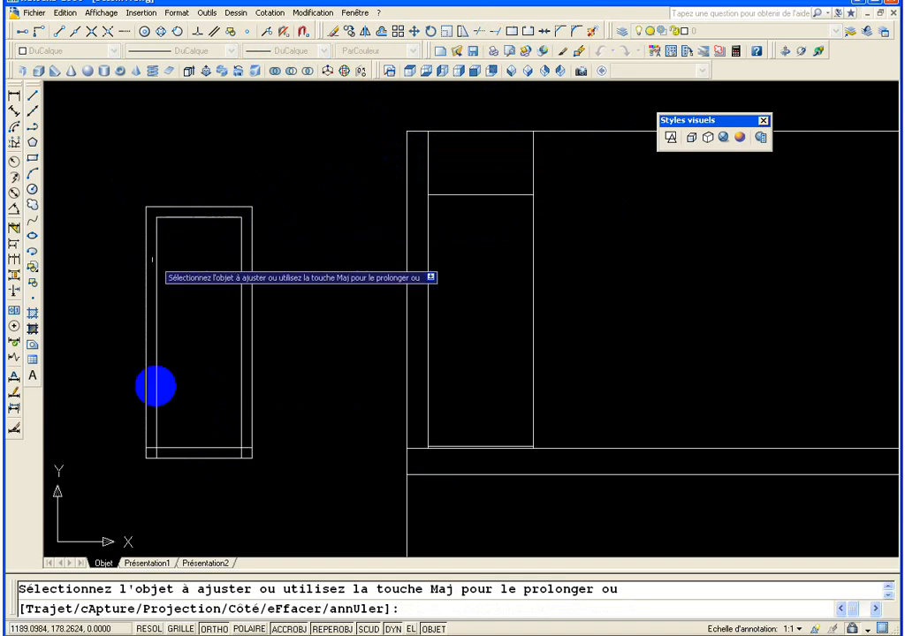
pyautogui.click(154, 445)
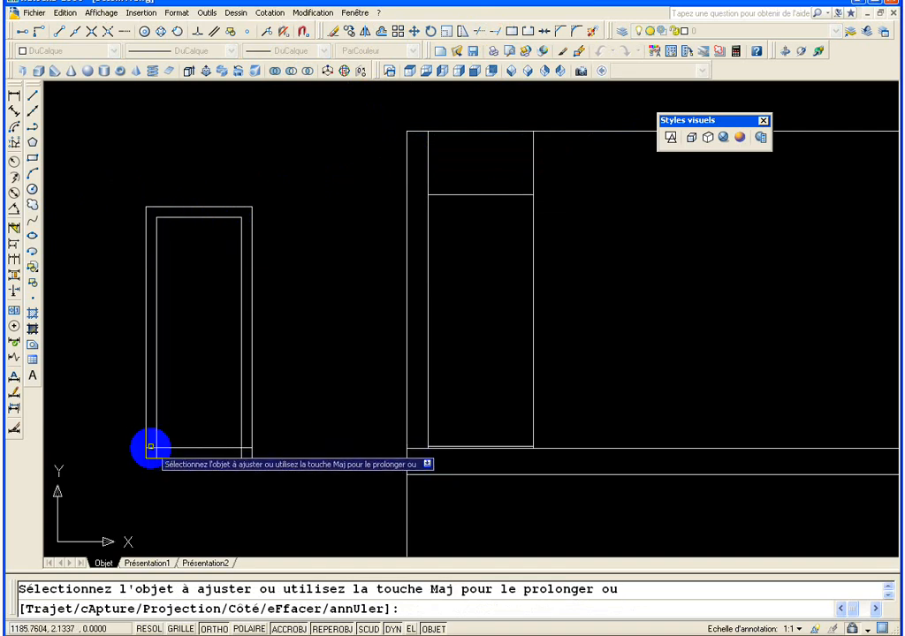
pyautogui.click(151, 447)
pyautogui.click(154, 452)
pyautogui.click(240, 454)
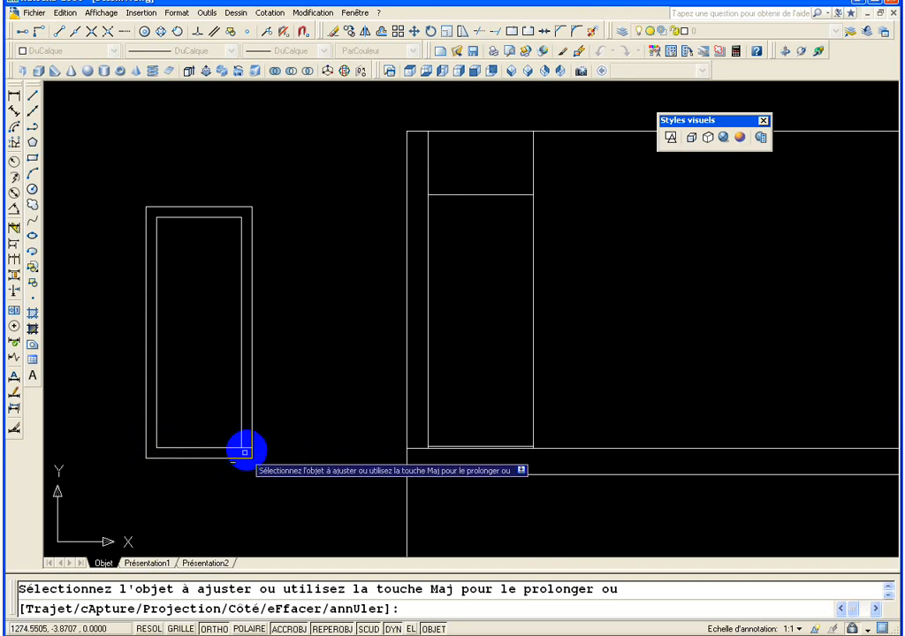
pyautogui.click(248, 448)
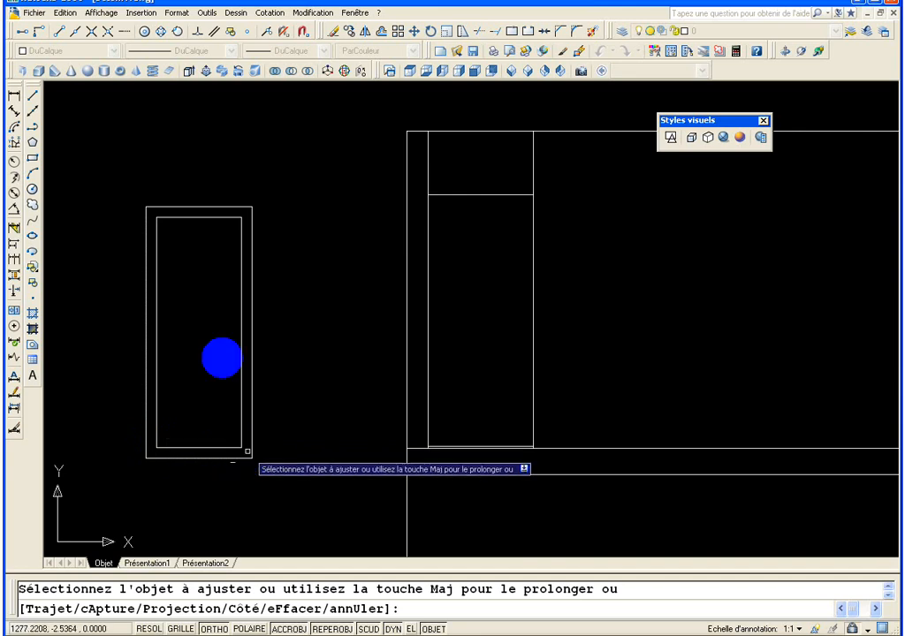
# - Draw a vertical centre line between the midpoints of the inner rectangle's top and bottom edges
pyautogui.click(31, 94)
pyautogui.click(198, 217)
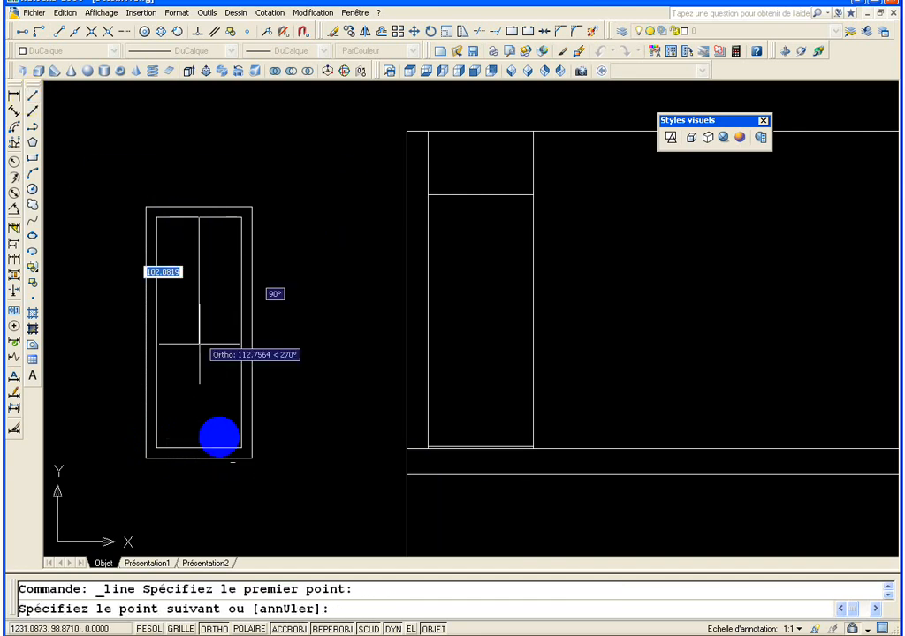
pyautogui.click(199, 447)
pyautogui.press('Return')
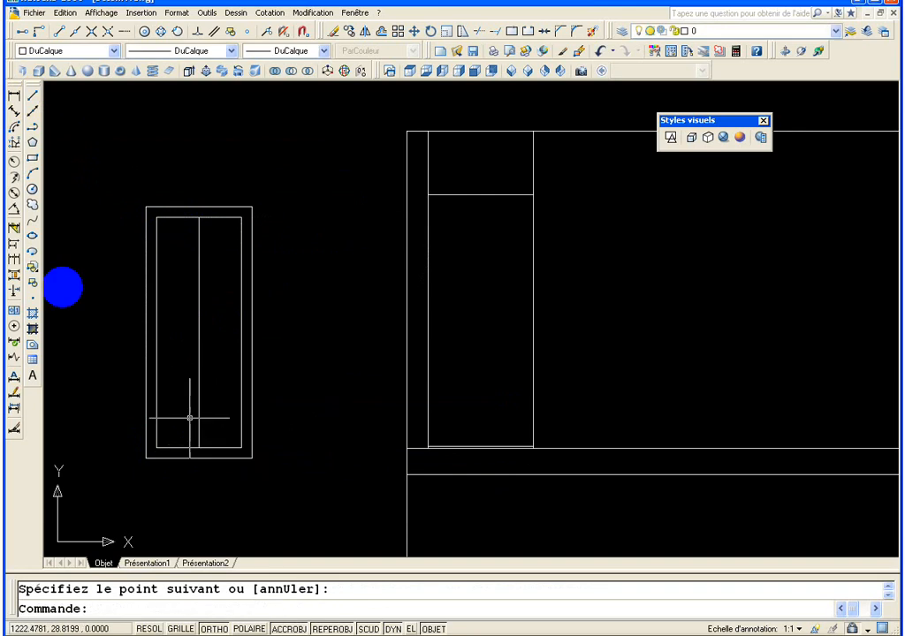
# - Draw a circle of radius 10 at the centre line's midpoint and trim the line segment inside it
pyautogui.click(31, 190)
pyautogui.click(199, 333)
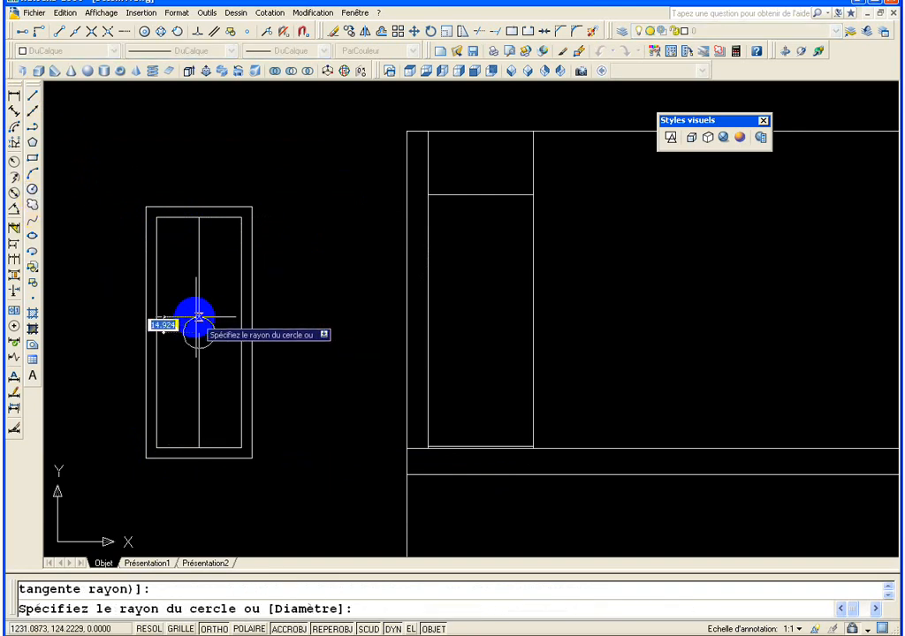
pyautogui.write('10')
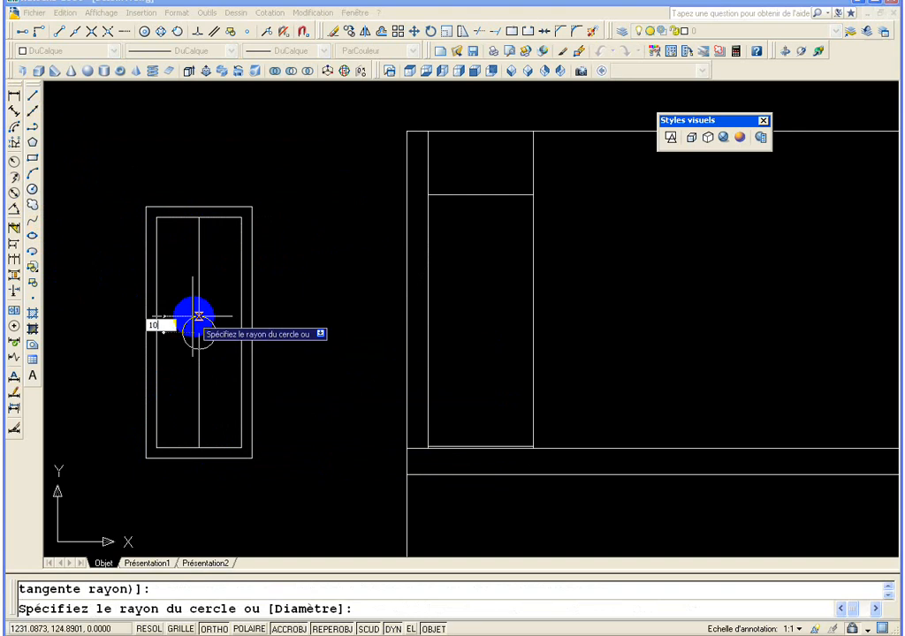
pyautogui.press('Return')
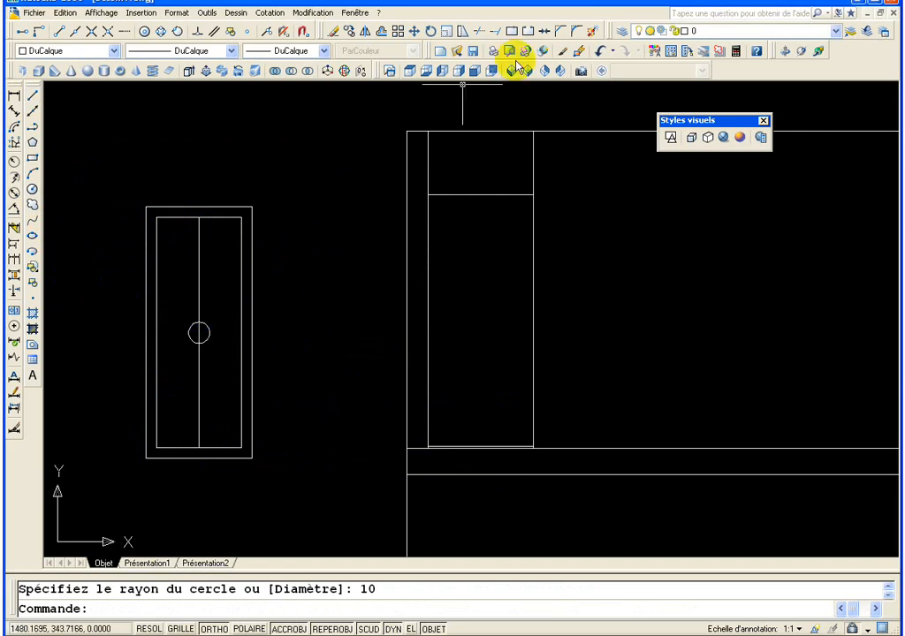
pyautogui.click(477, 32)
pyautogui.rightClick(270, 313)
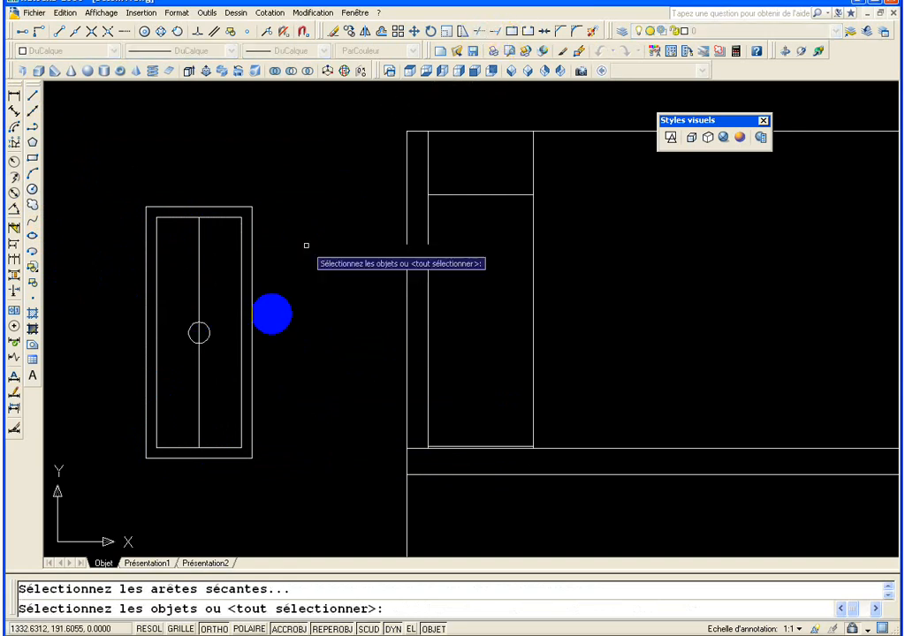
pyautogui.click(198, 332)
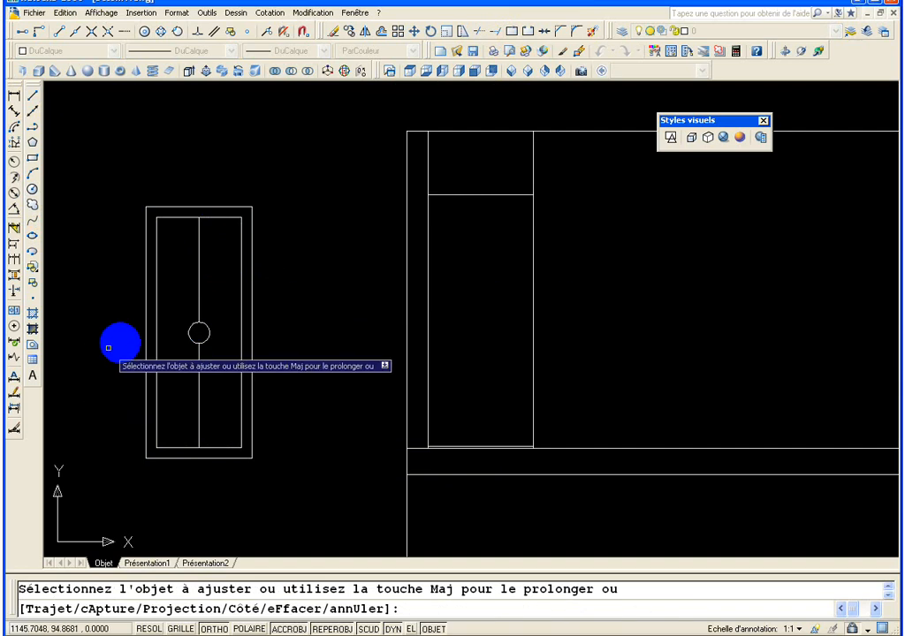